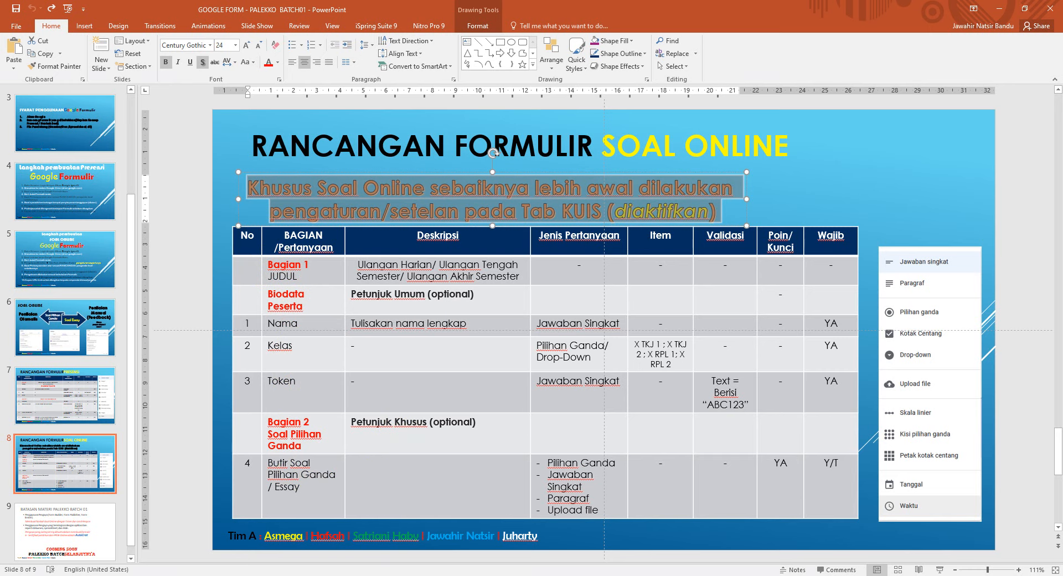
Step: Switch from the PowerPoint slides to the Google Forms editor in Firefox
key("alt+Tab")
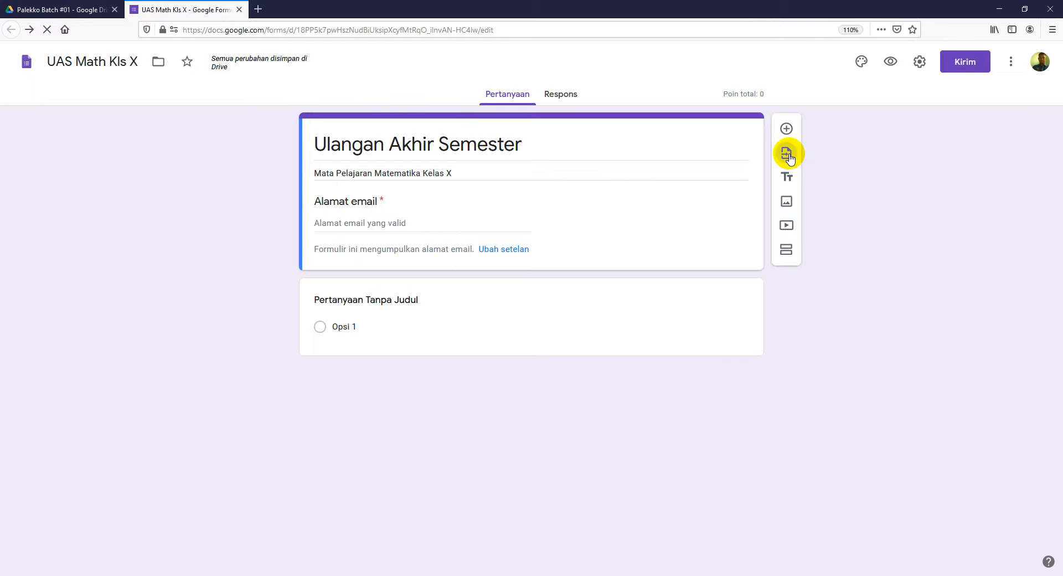
Step: Import the BIODATA title plus the Nama, Kelas and Token questions from the UH KLS X GENAP form
left_click(532, 292)
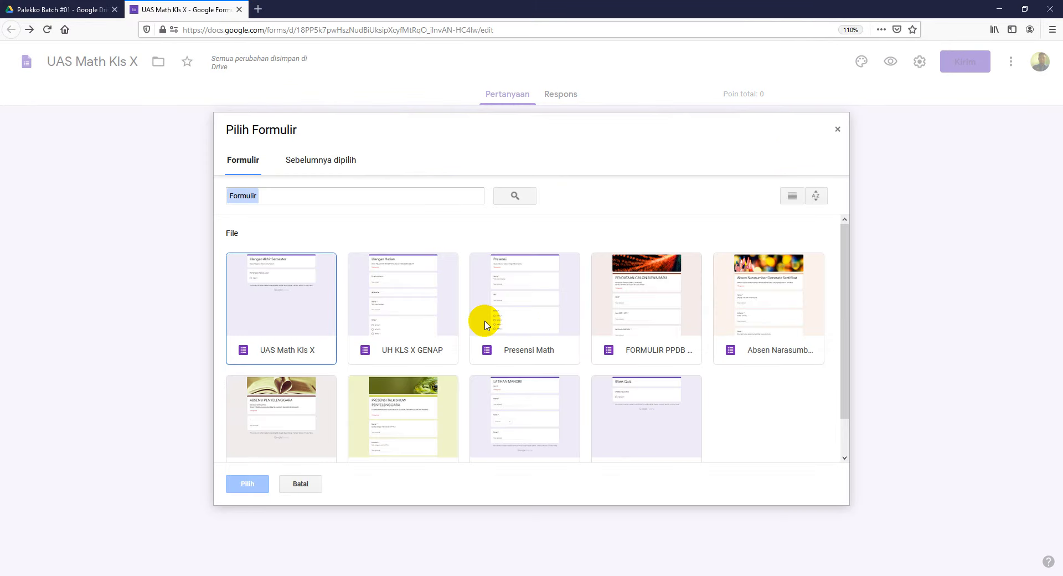
left_click(415, 328)
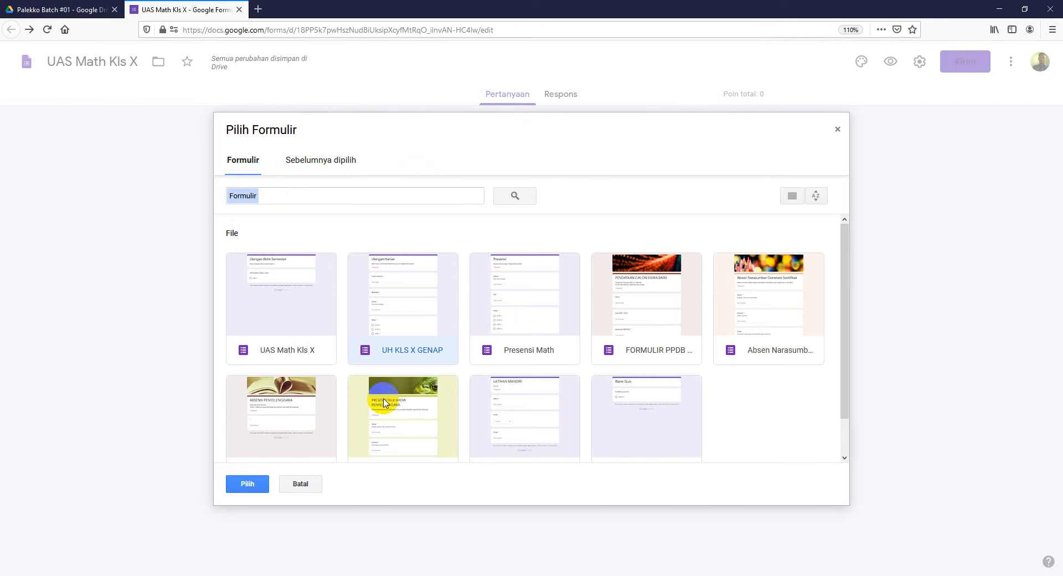
left_click(255, 484)
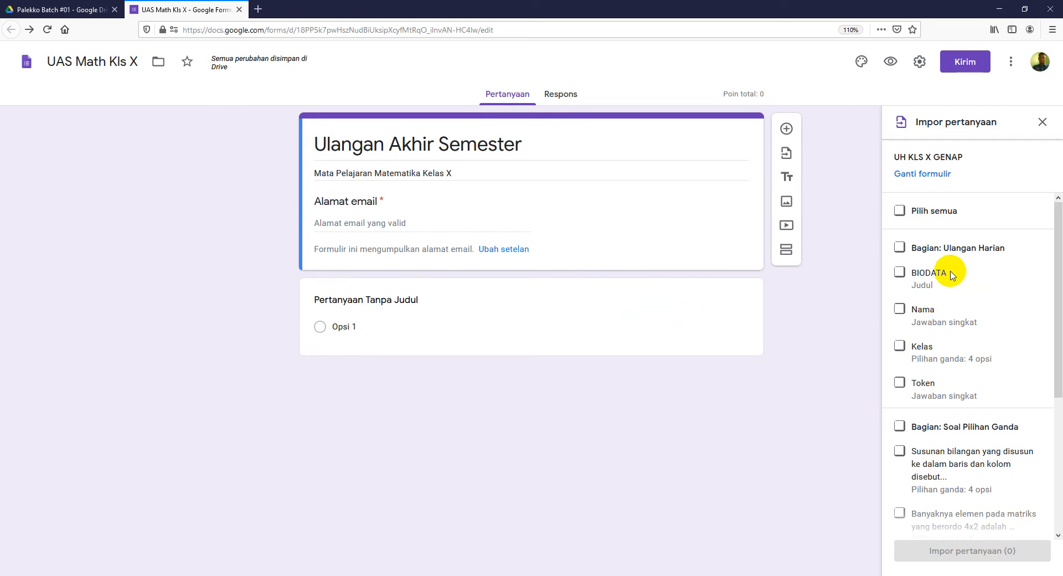
left_click(903, 273)
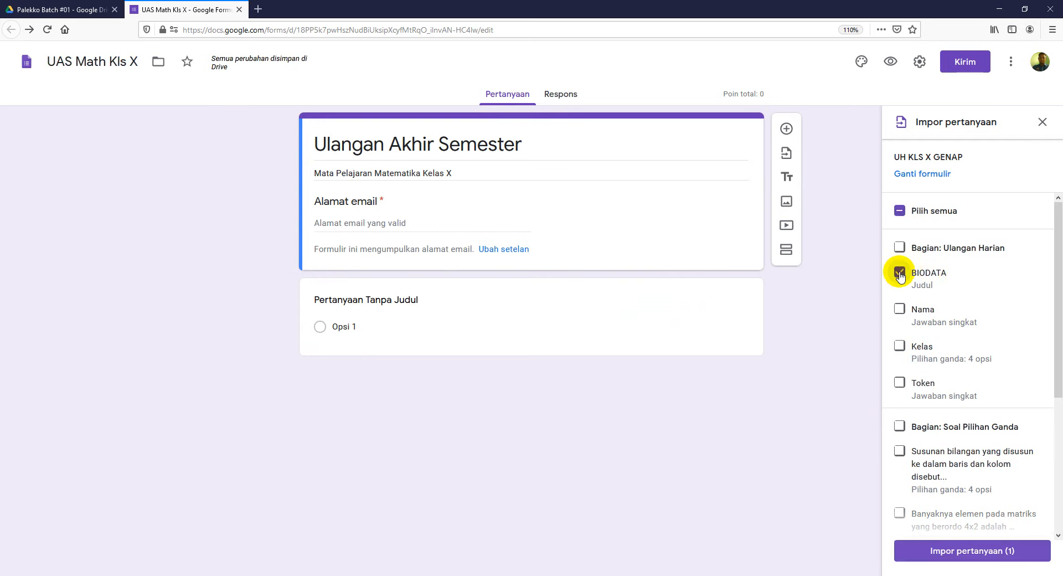
left_click(901, 311)
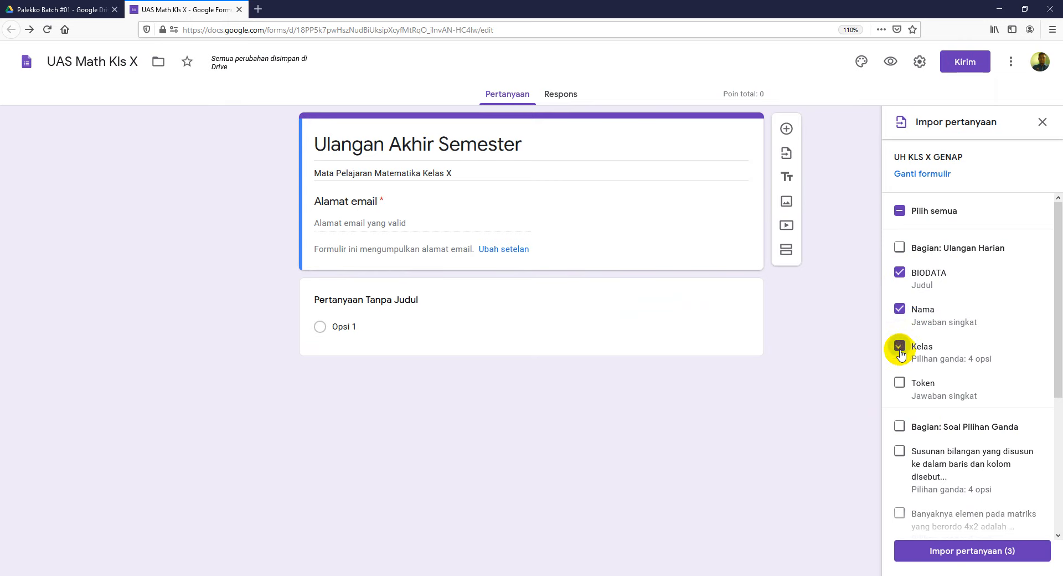
left_click(900, 384)
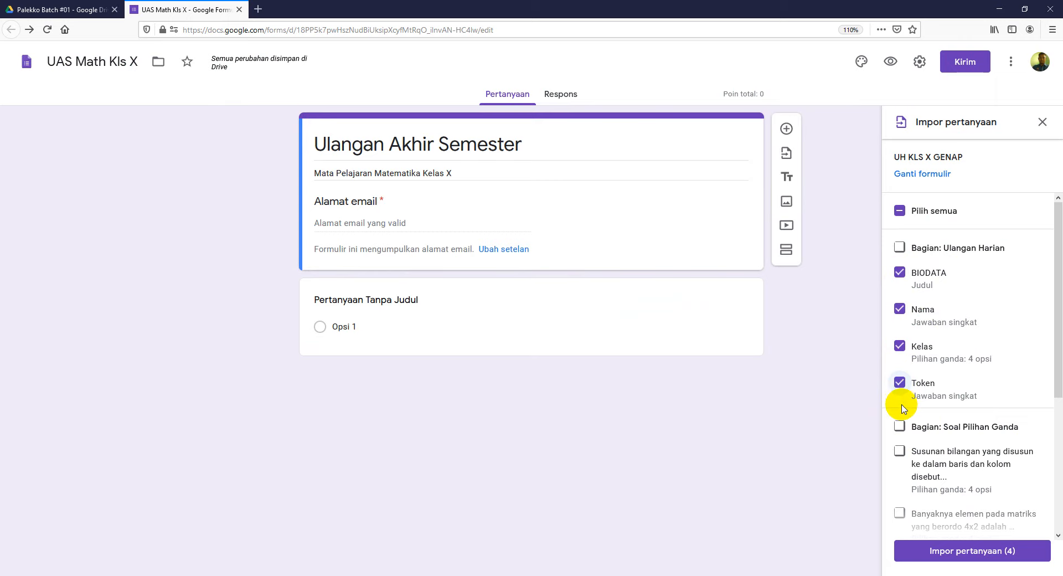
left_click(900, 426)
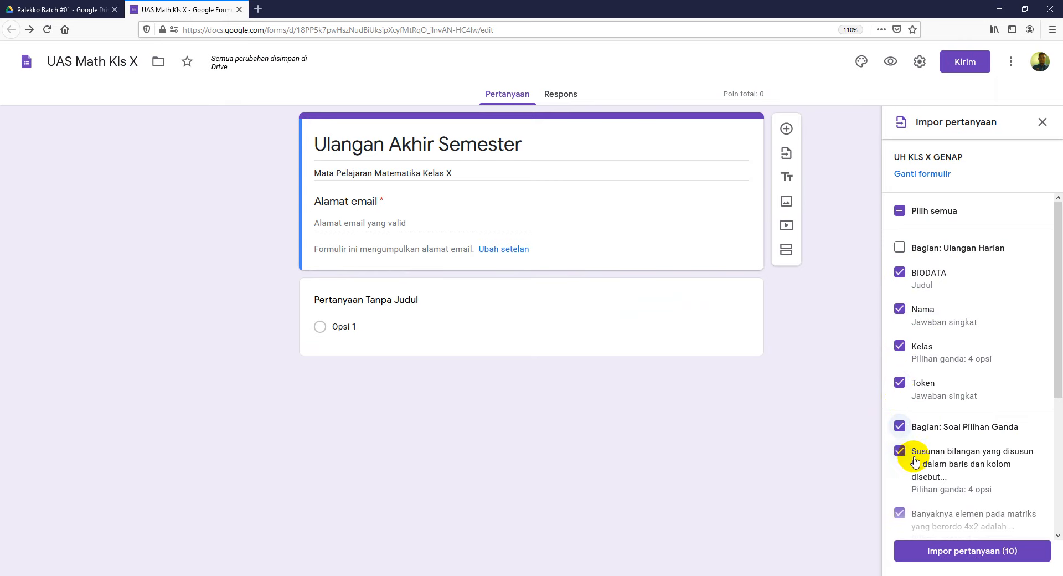
left_click(900, 427)
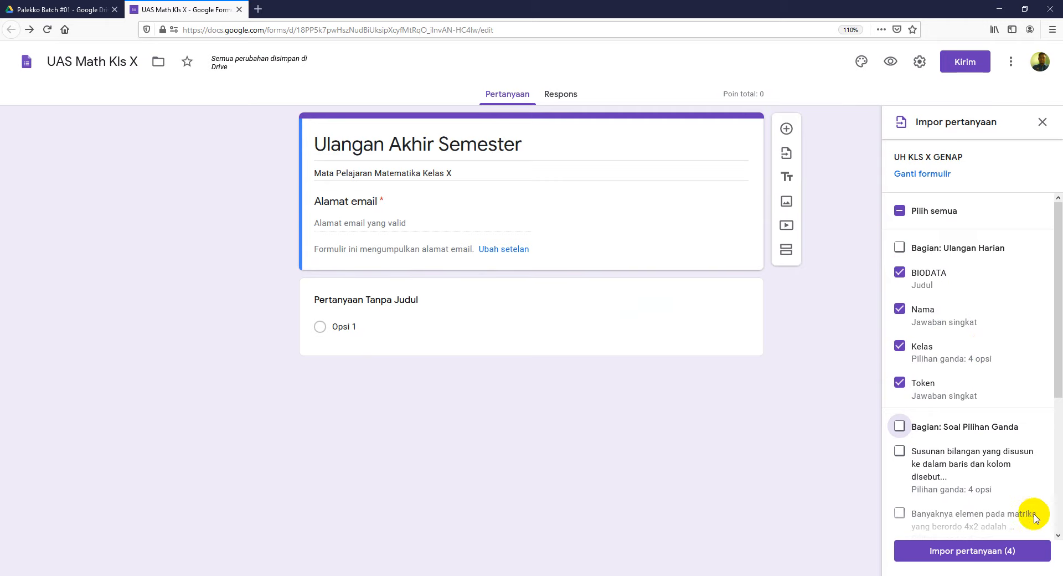
left_click(988, 551)
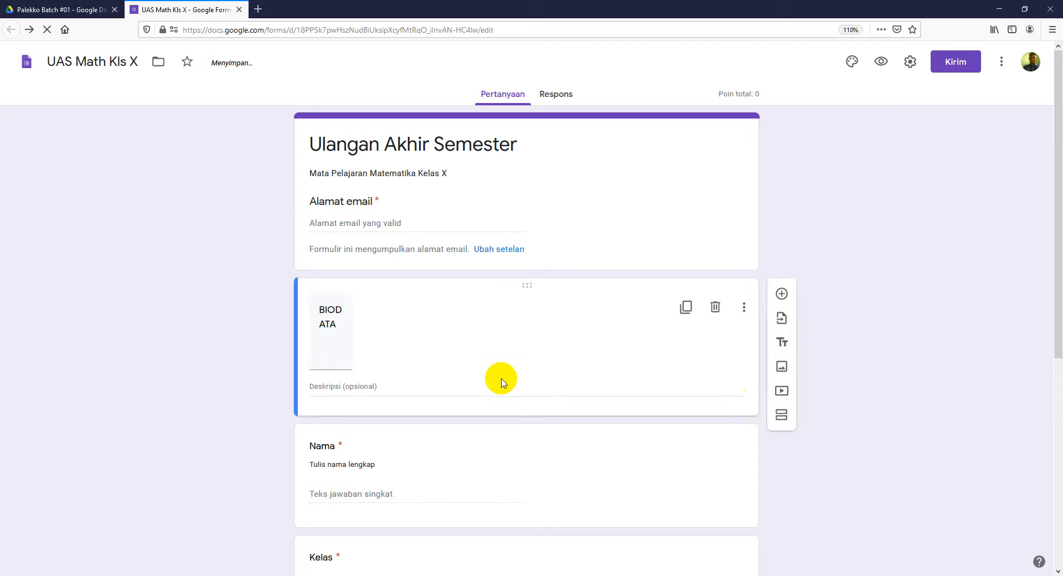
Step: Delete the empty untitled question at the bottom of the form
scroll(888, 363, "down", 3)
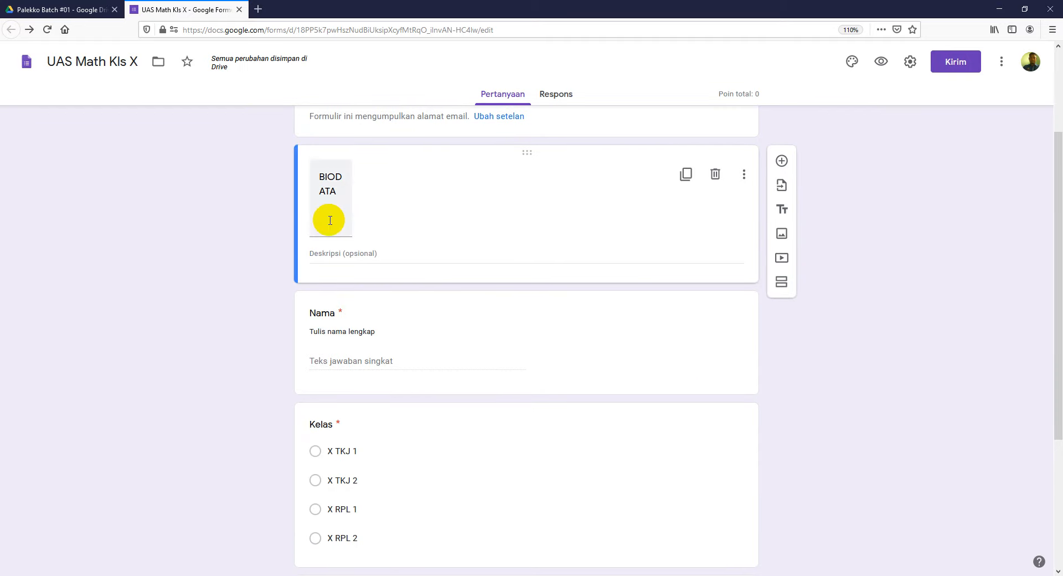
scroll(394, 443, "down", 3)
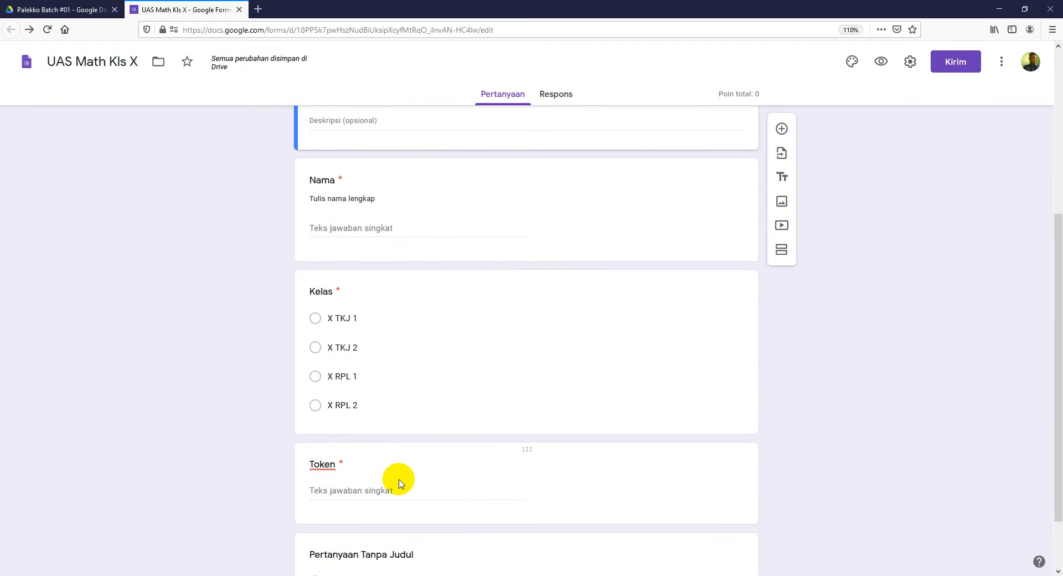
scroll(399, 480, "down", 2)
left_click(616, 468)
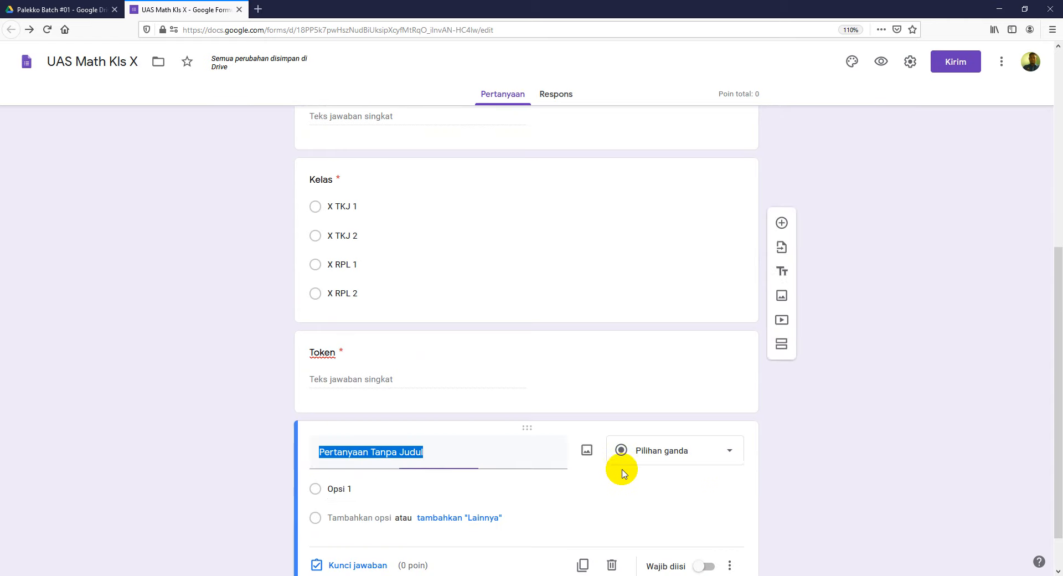
scroll(902, 399, "down", 1)
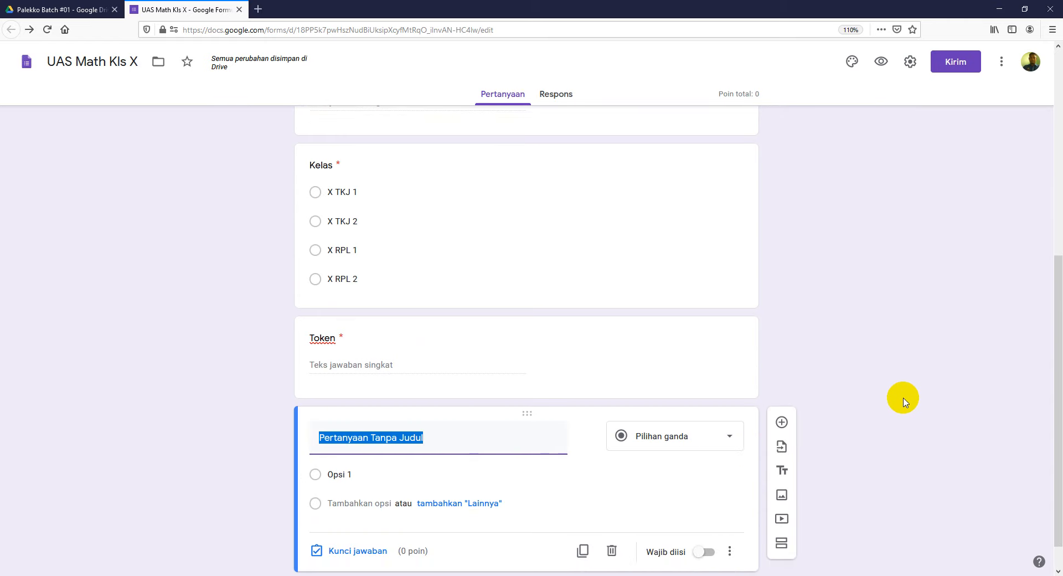
left_click(613, 517)
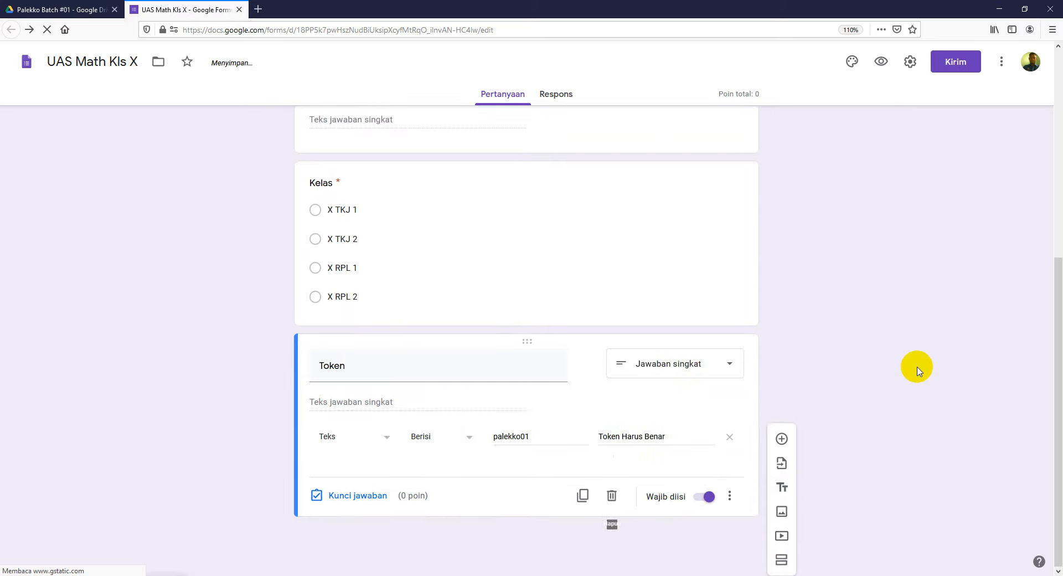
scroll(908, 365, "up", 6)
scroll(875, 353, "up", 1)
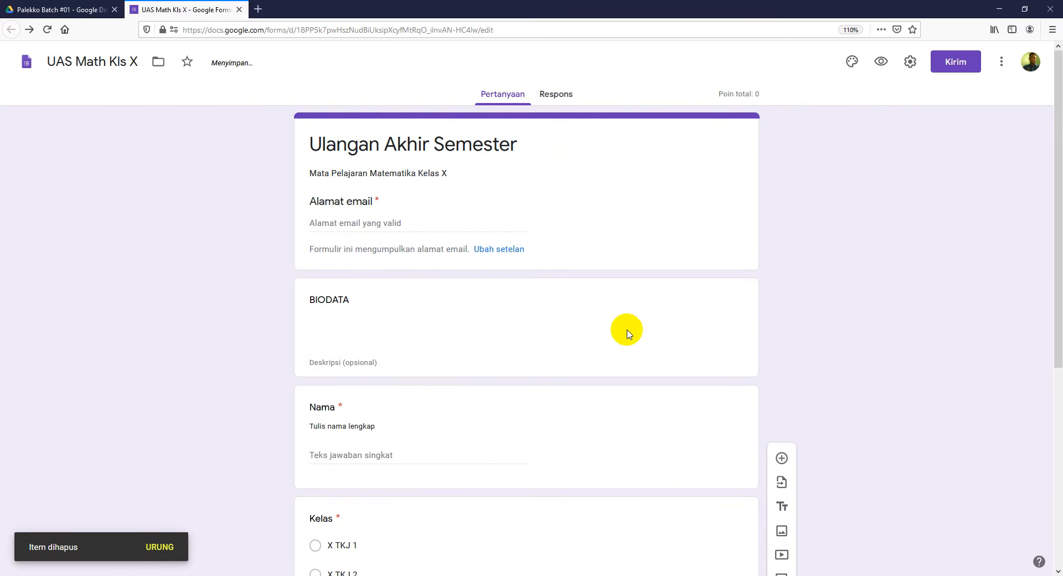
Step: Edit the text of the BIODATA title block
left_click(369, 311)
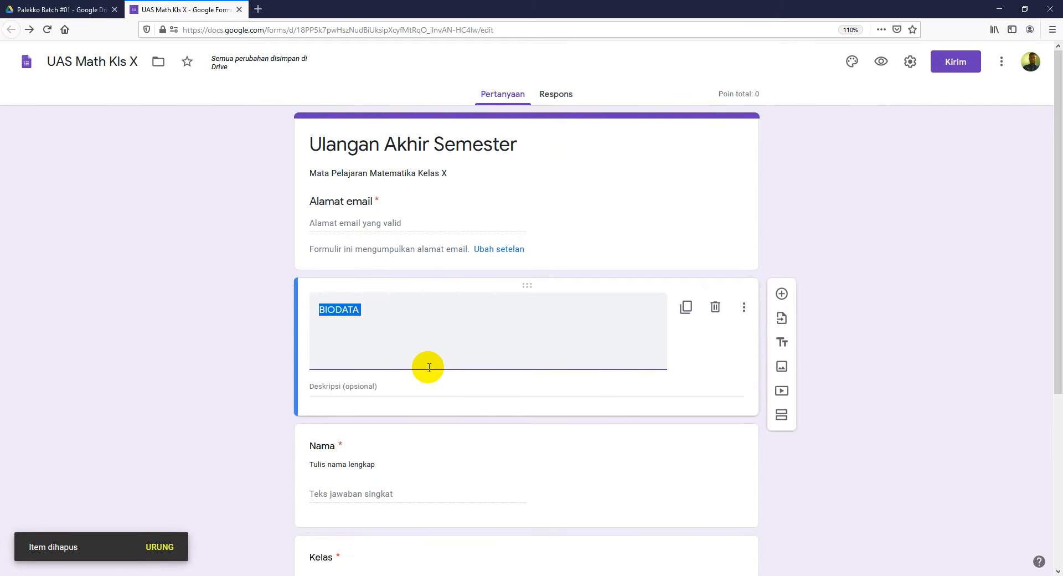
left_click(456, 307)
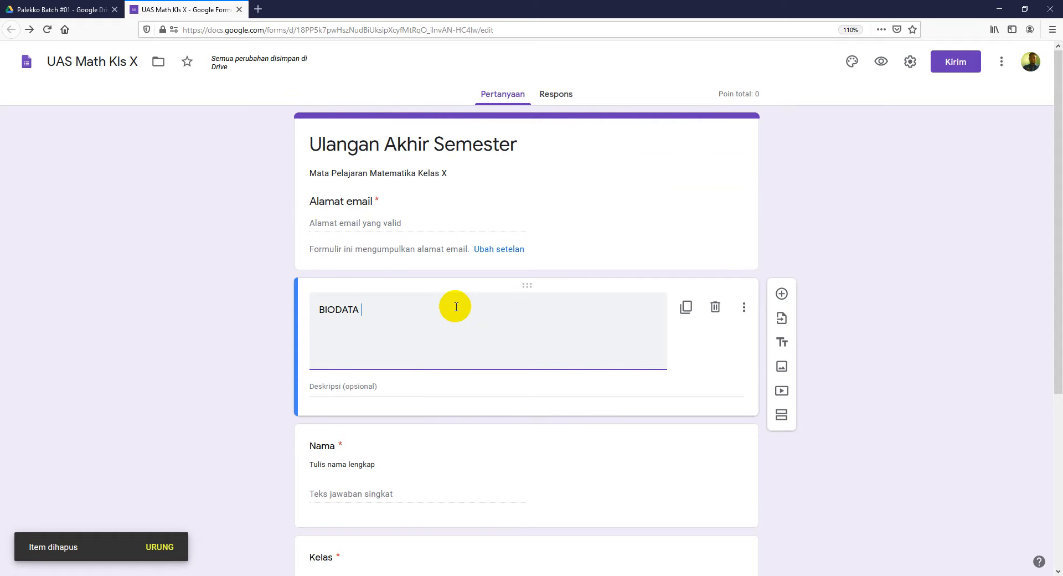
left_click(847, 270)
scroll(443, 421, "down", 5)
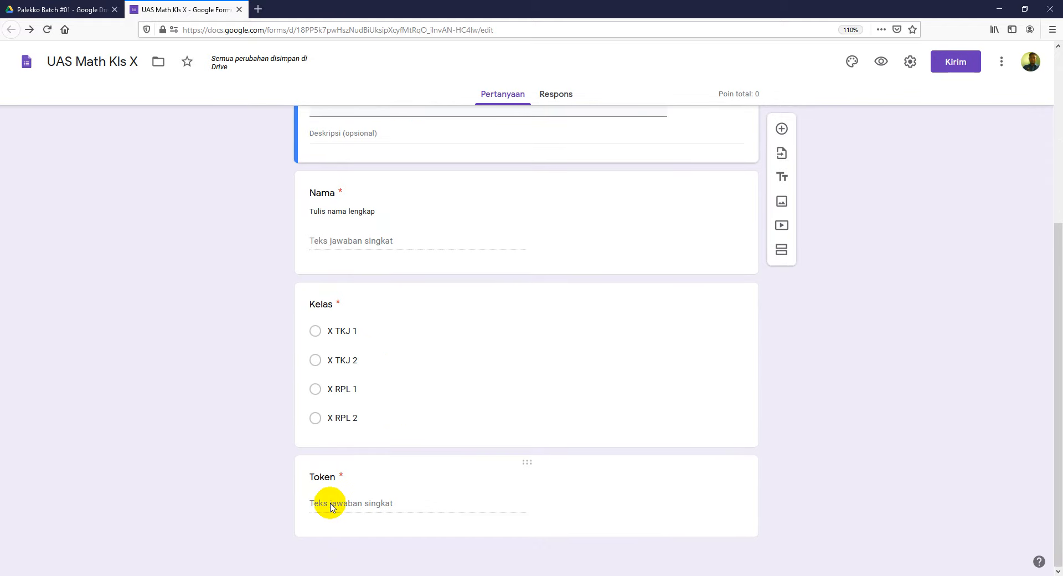
left_click(496, 473)
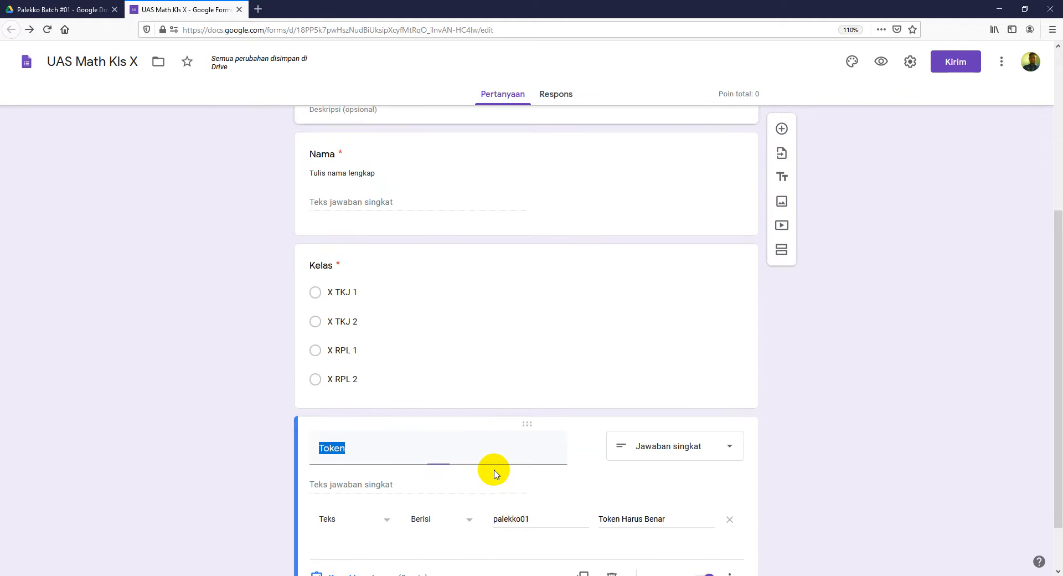
left_click(533, 519)
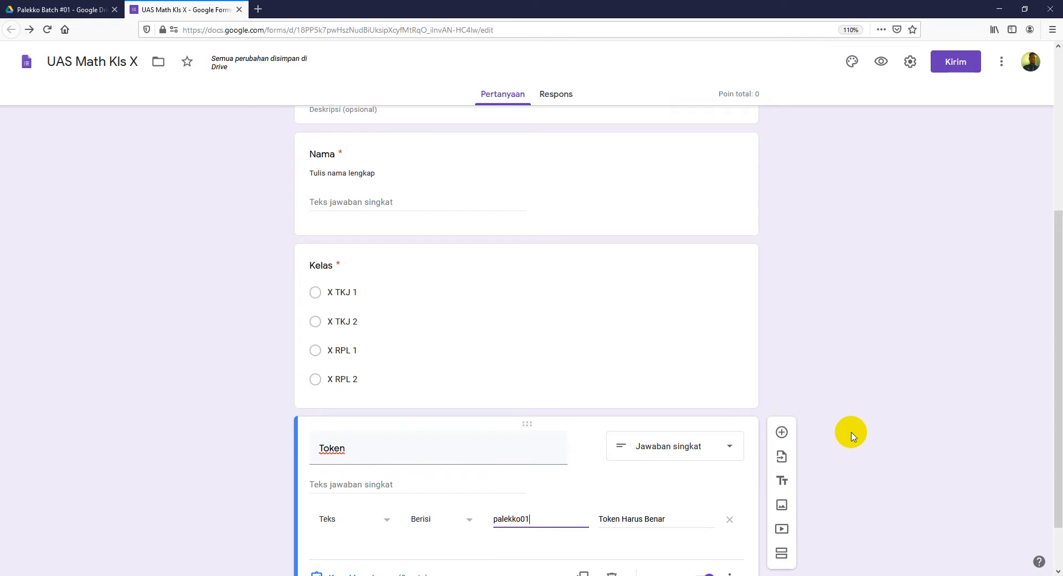
scroll(917, 365, "down", 1)
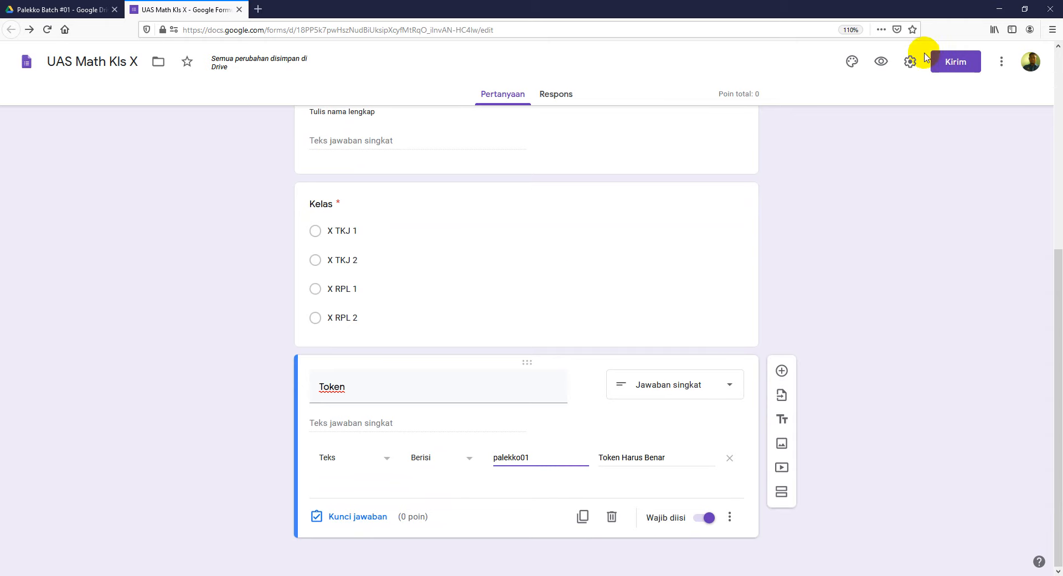
scroll(487, 261, "up", 5)
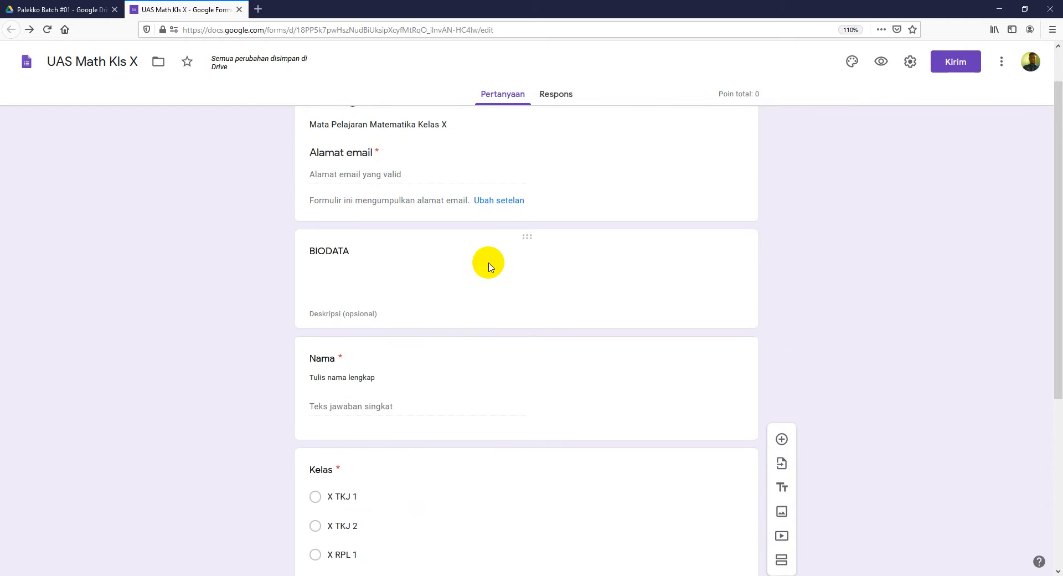
scroll(748, 252, "down", 5)
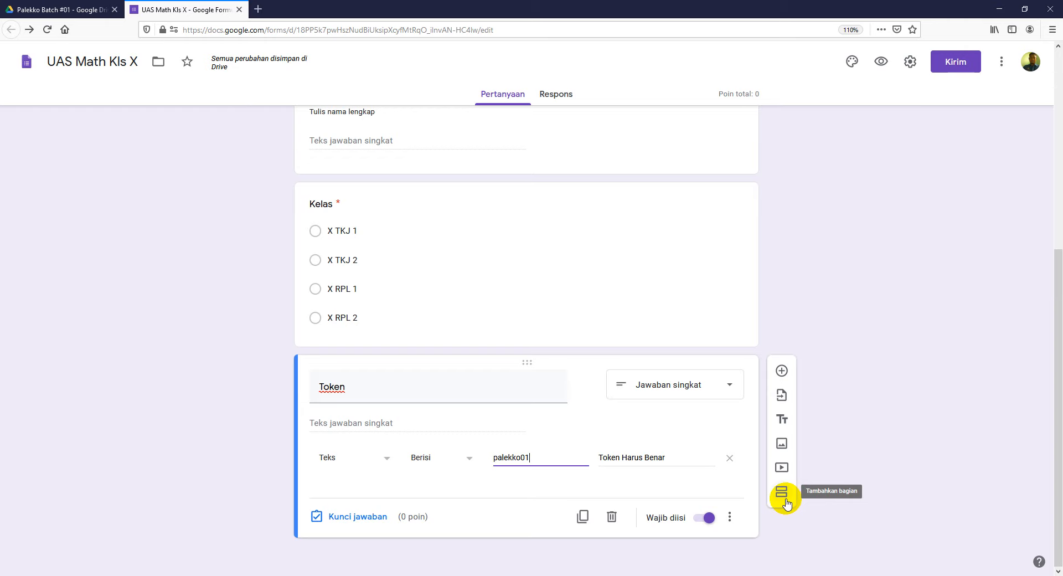
scroll(551, 344, "up", 5)
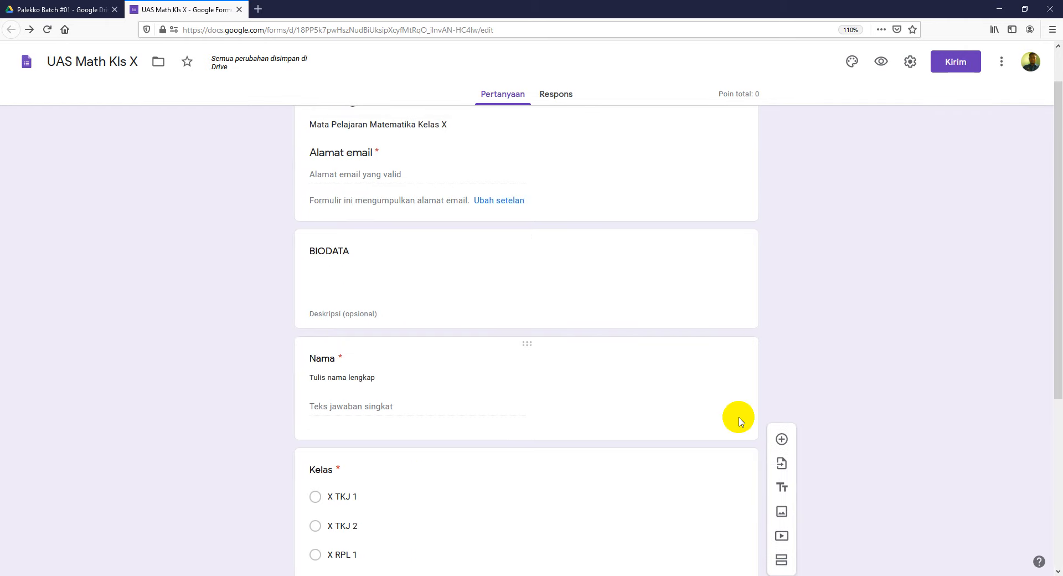
scroll(634, 412, "down", 5)
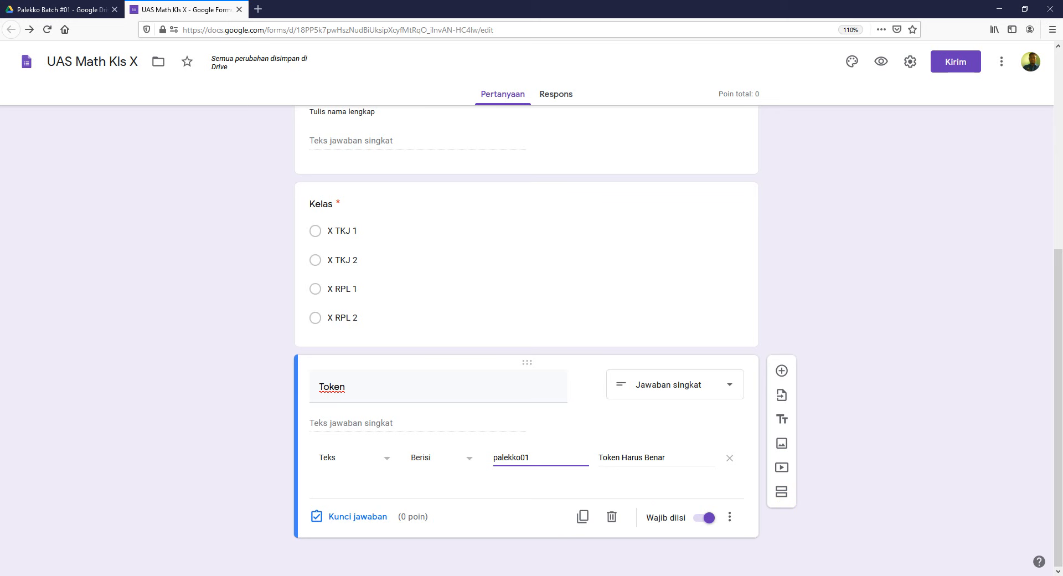
key("alt+Tab")
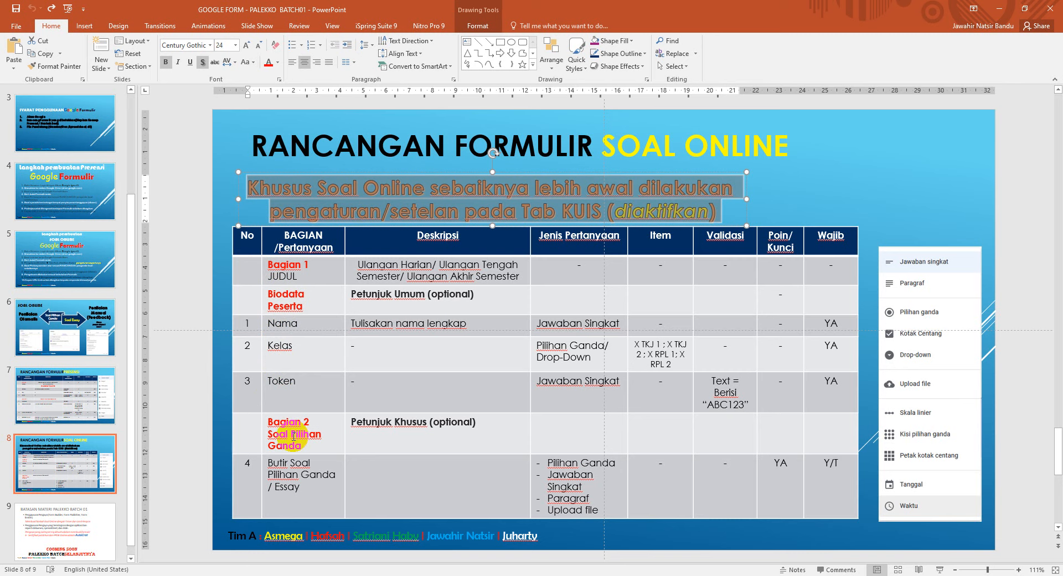
Step: Highlight the Bagian 2 row in the plan table, then bring the Google Form back
left_click_drag(251, 430, 555, 434)
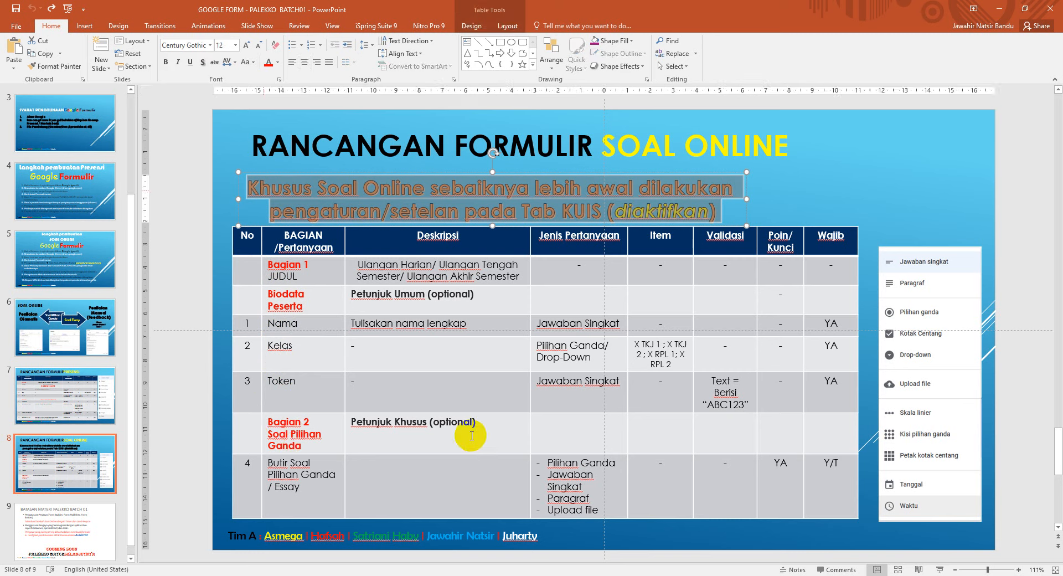
left_click(253, 435)
left_click_drag(253, 435, 521, 442)
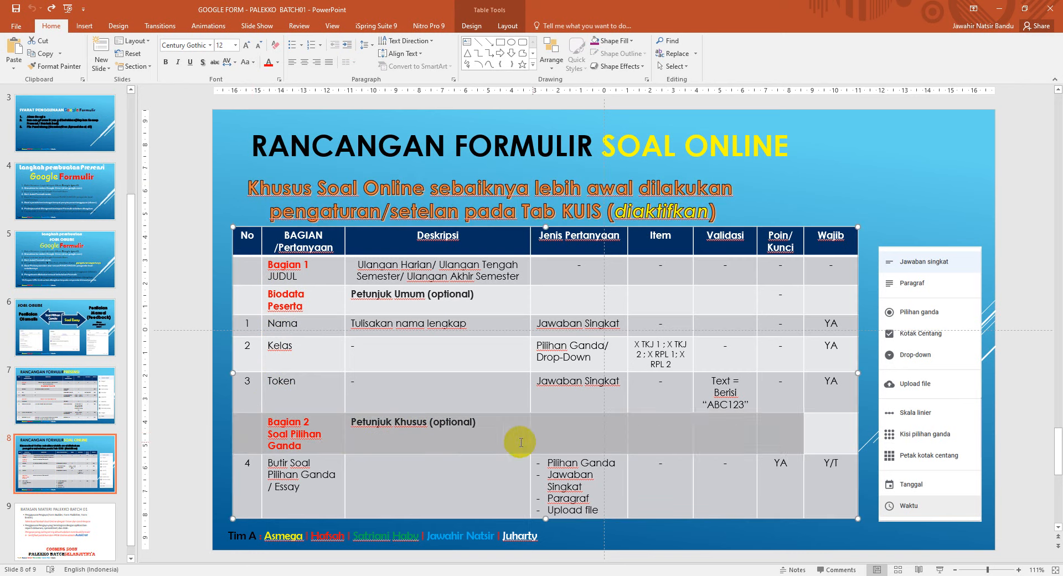
left_click(309, 426)
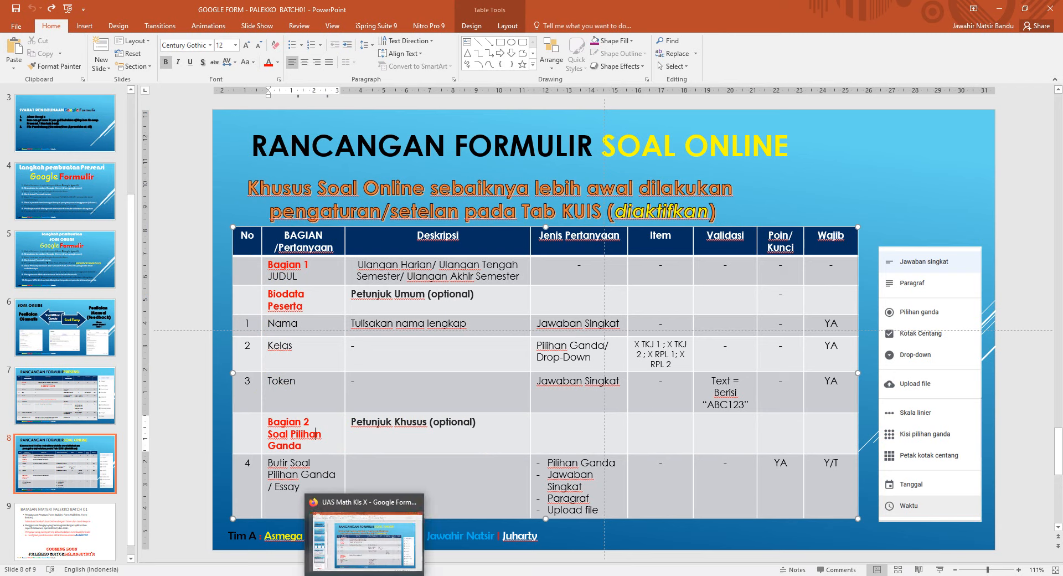
left_click(348, 575)
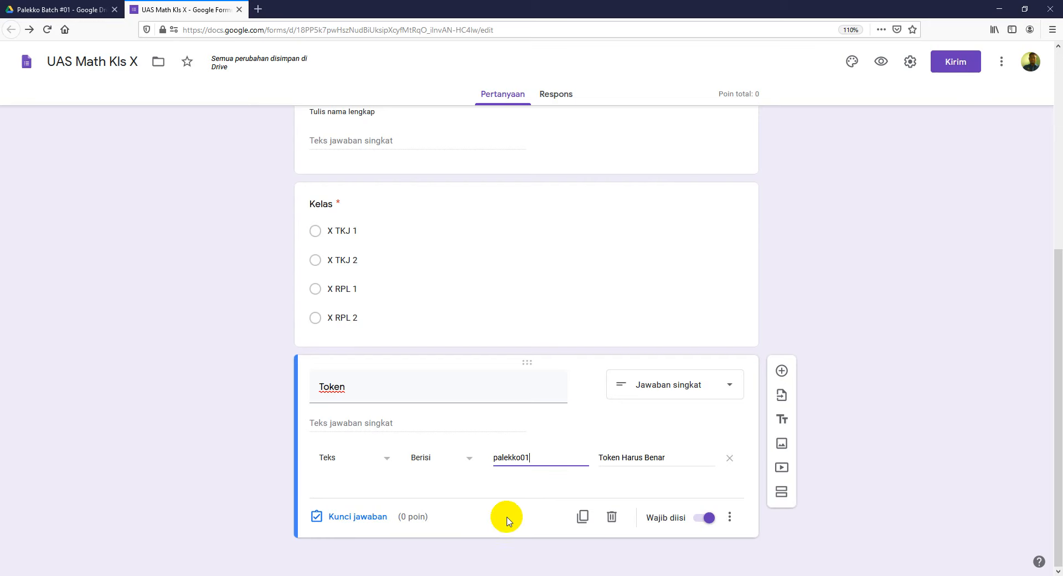
Step: Add a new section after the Token question and title it 'Soal Essay'
left_click(783, 497)
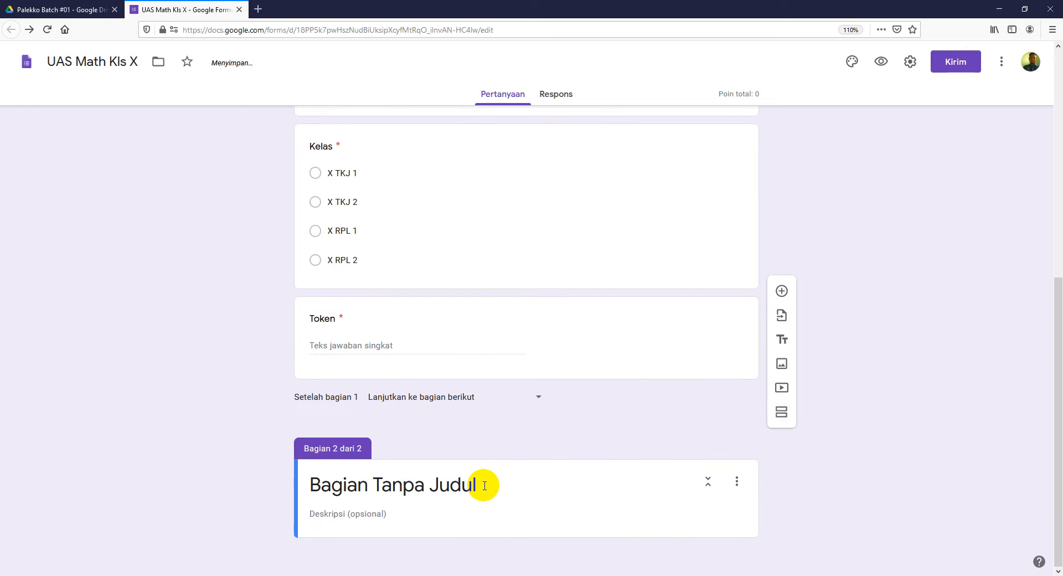
triple_click(484, 485)
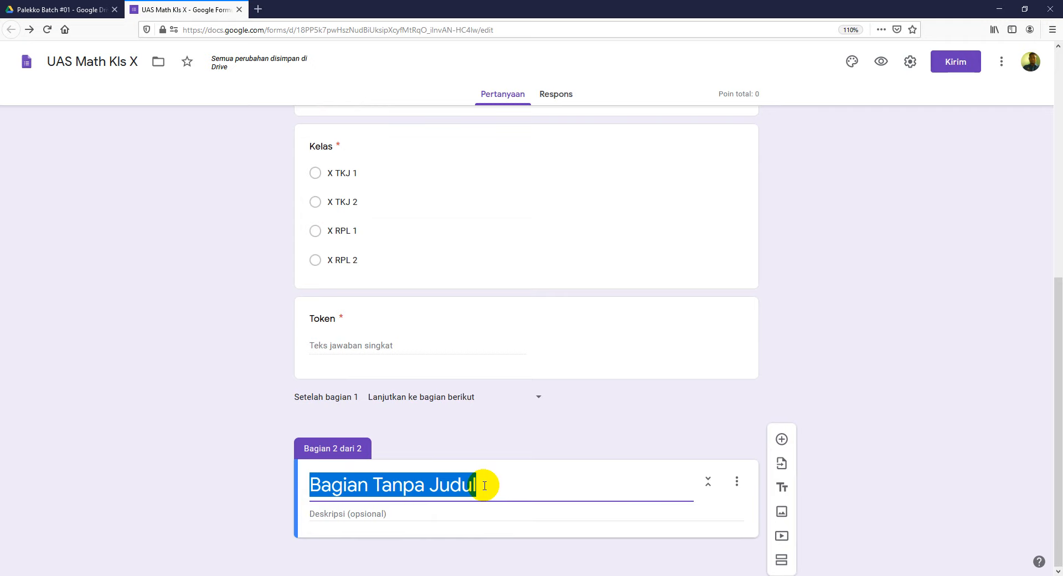
type("Soal Essay")
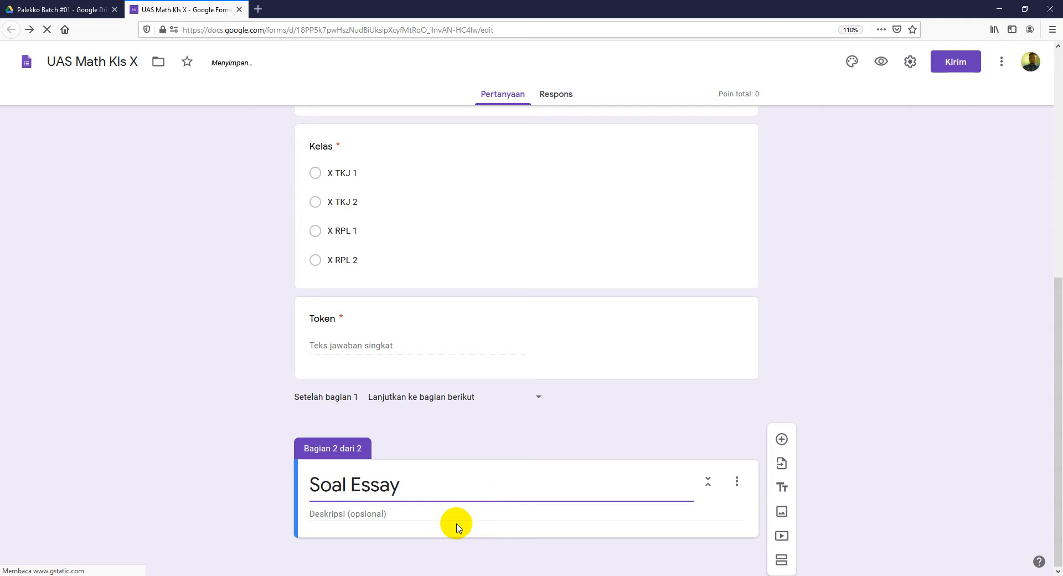
Step: Write the section description 'Petunjuk Pekerjaan', '1. Baca soal dengan baik', then start item 2
left_click(439, 518)
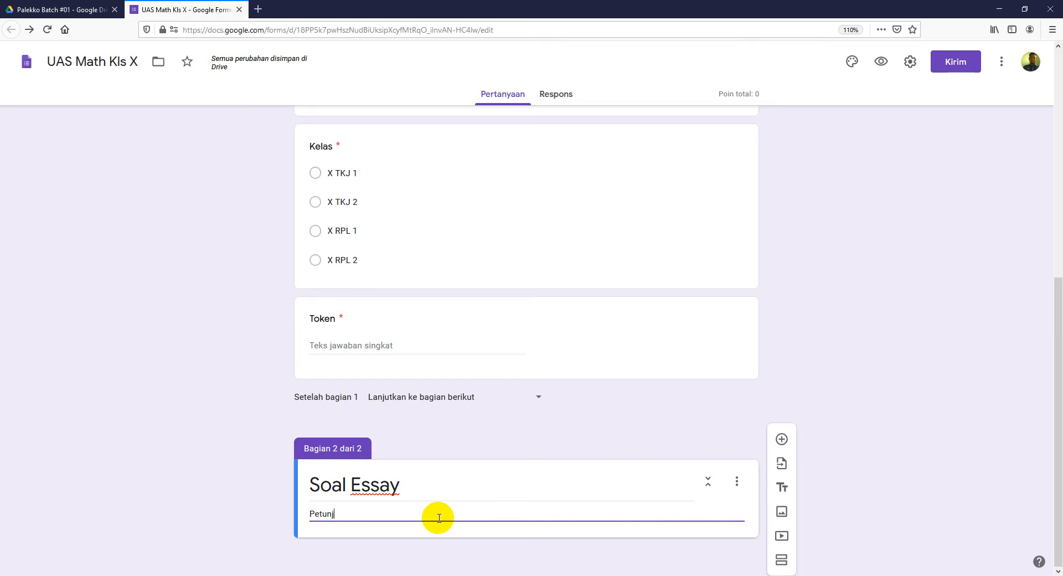
type("Petunjuk Pekerjaan")
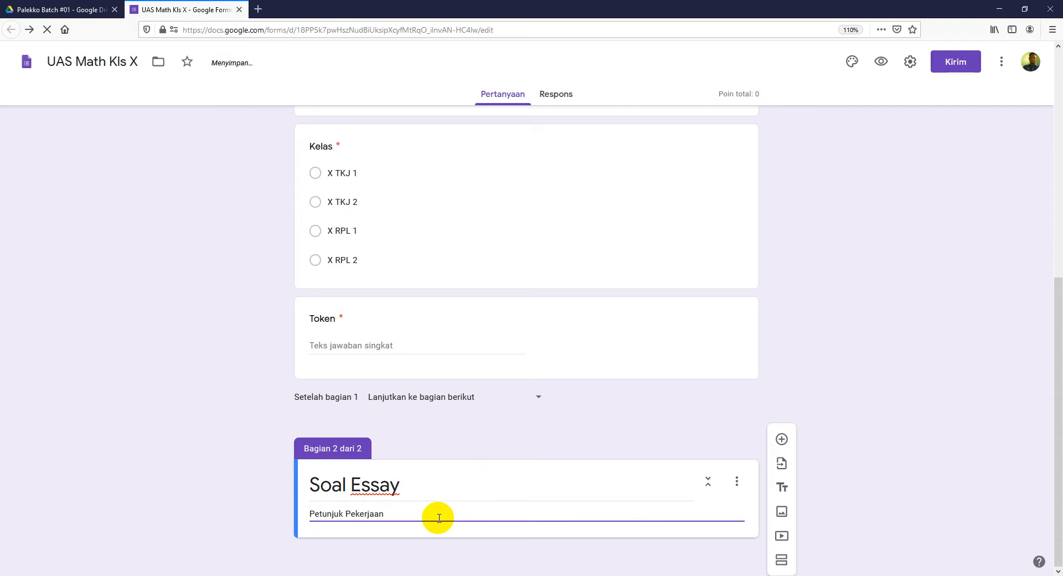
key("Return")
type("1.")
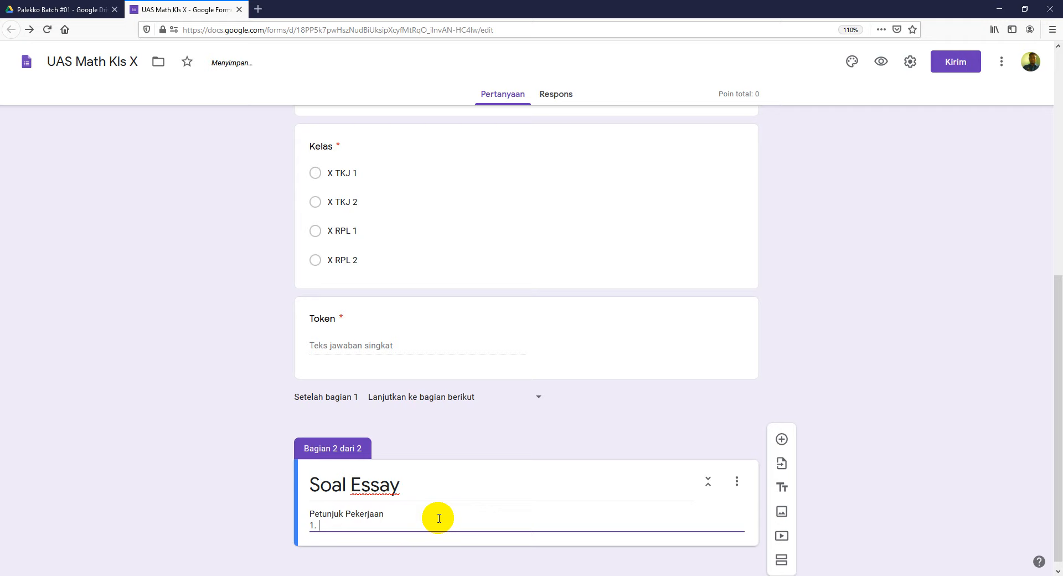
type(" Baca soal dengan baik")
key("Return")
type("2.")
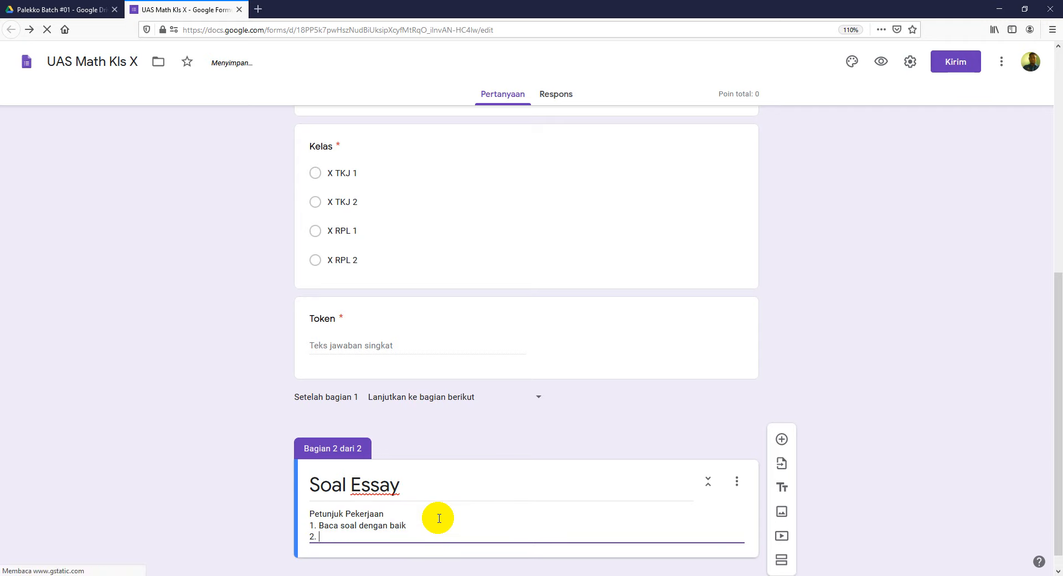
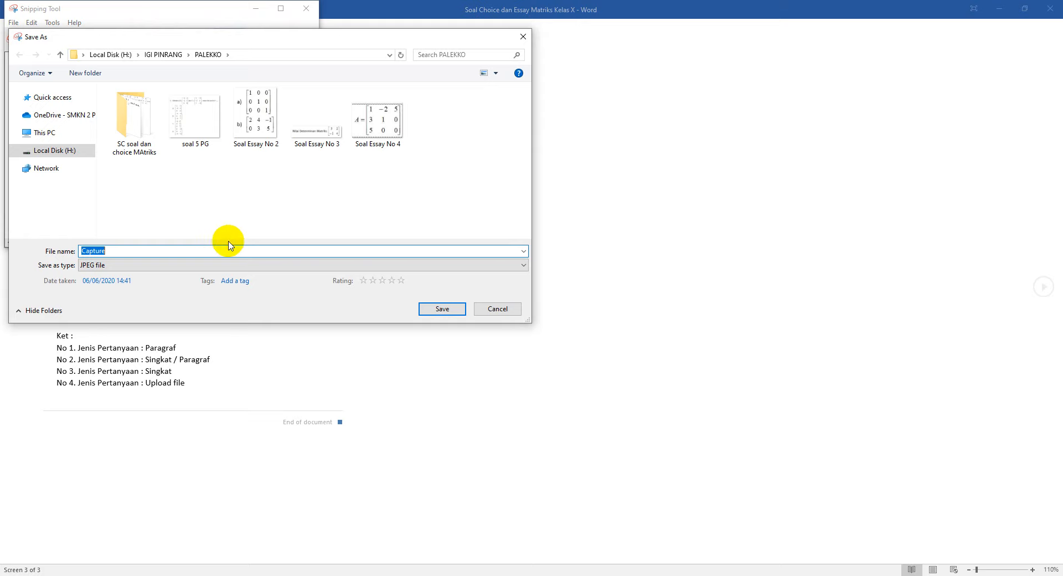
Step: Save the question 2 matrix snip as the JPEG 'Soal No 2 Essay' in PALEKKO
type("S")
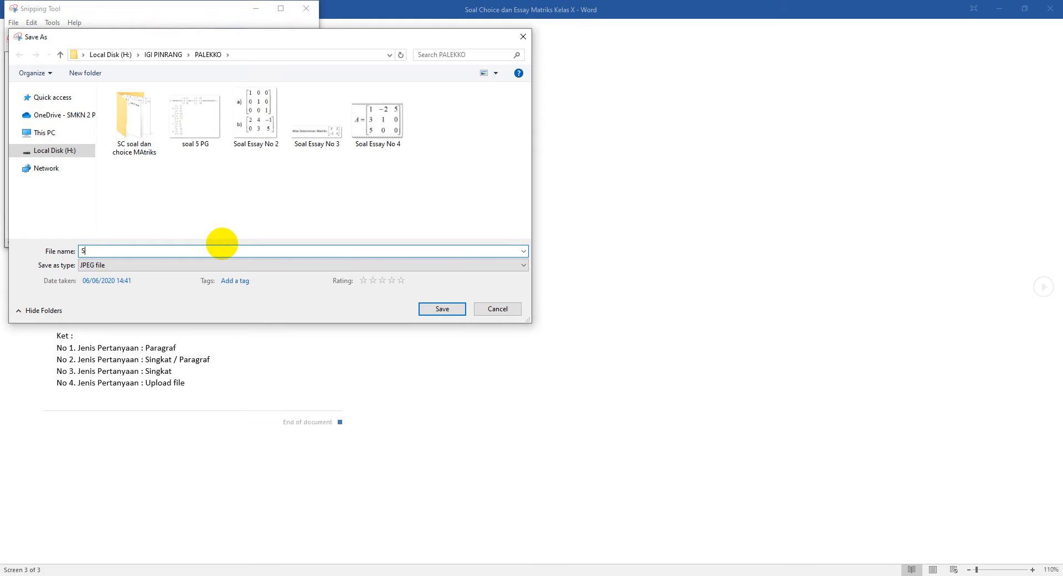
type("oal No 2 Essay")
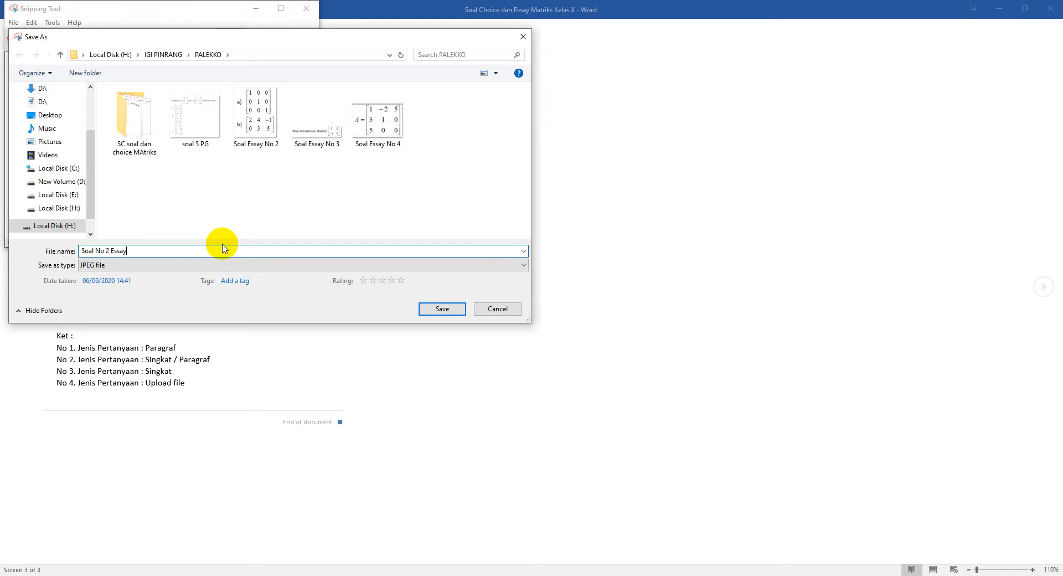
left_click(433, 311)
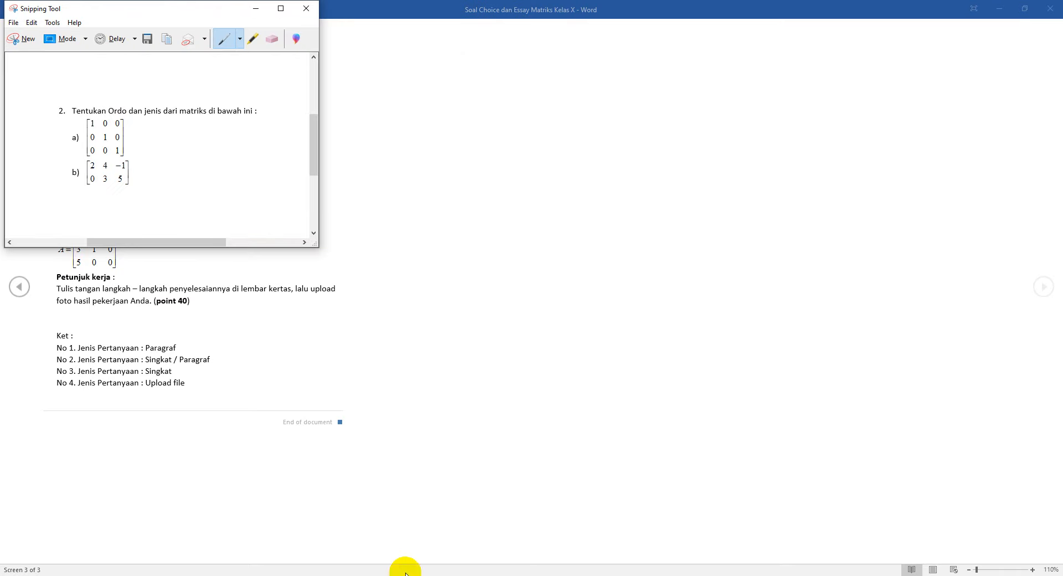
Step: Return to the form's Soal Essay section and start inserting an image into the new question
left_click(341, 533)
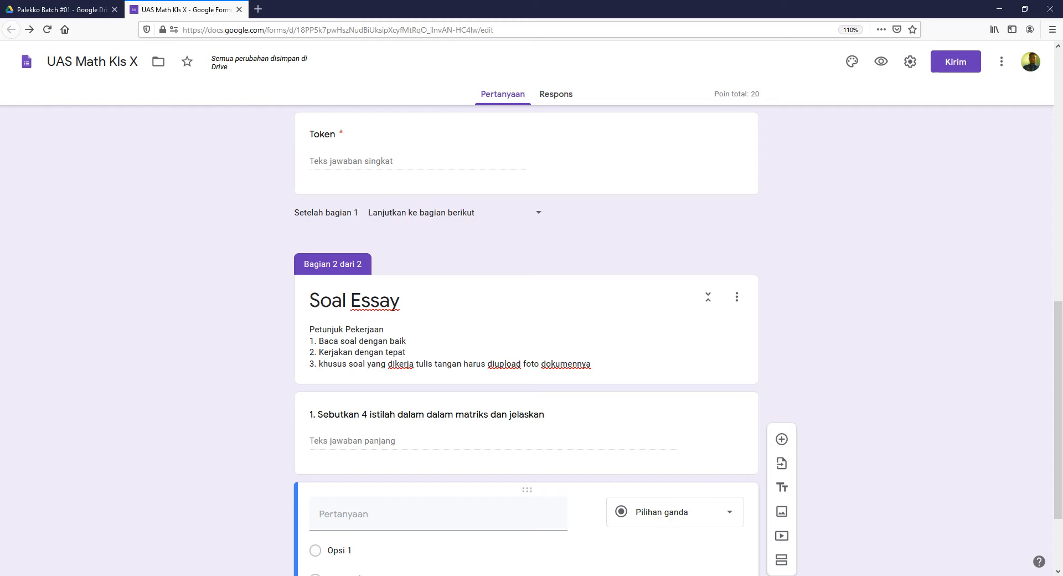
scroll(716, 406, "down", 2)
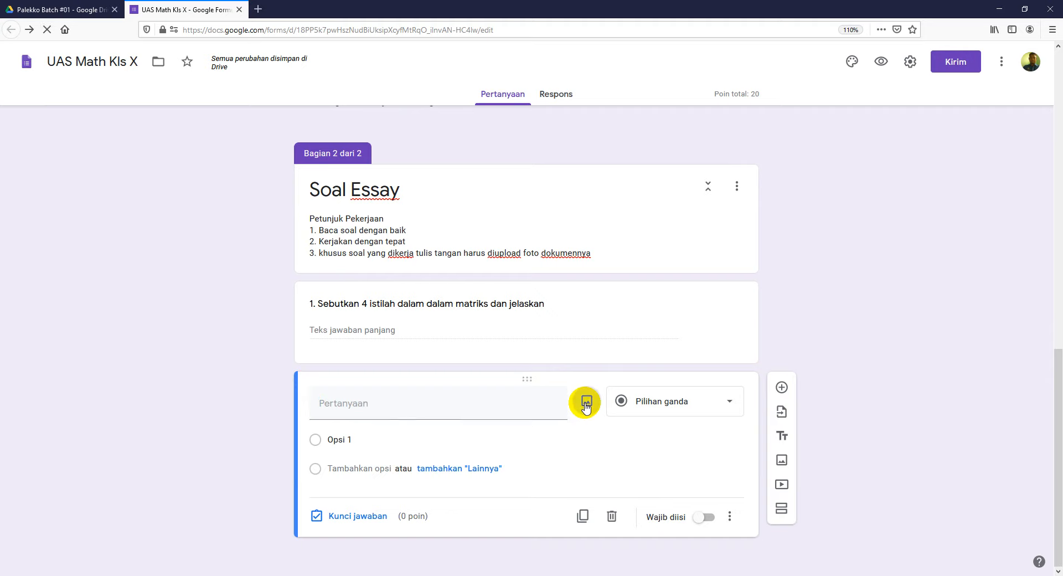
left_click(586, 402)
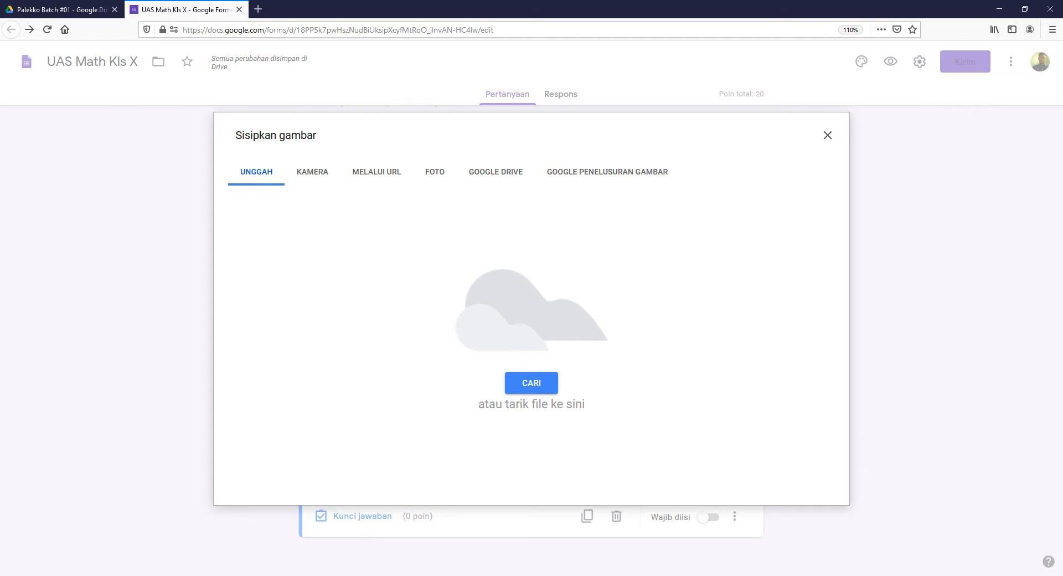
Step: Glance at the open File Explorer window, then start browsing the computer from the image upload dialog
mouse_move(231, 575)
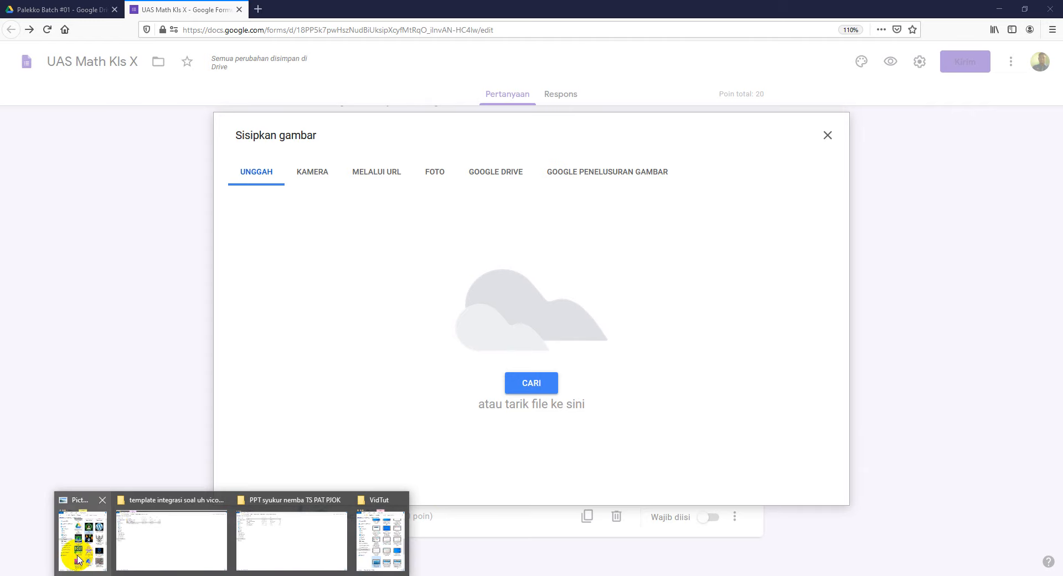
left_click(202, 556)
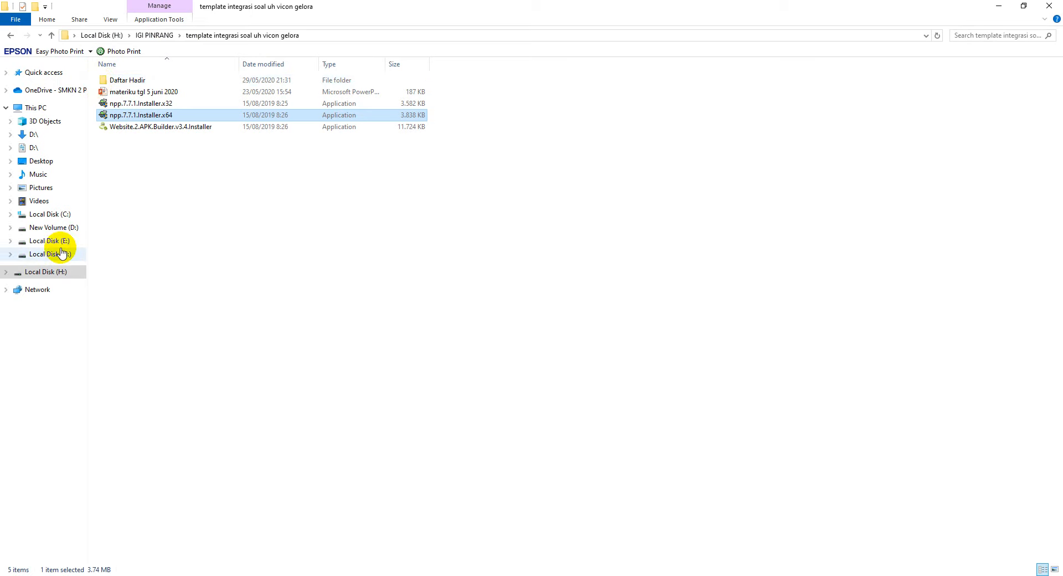
left_click(997, 7)
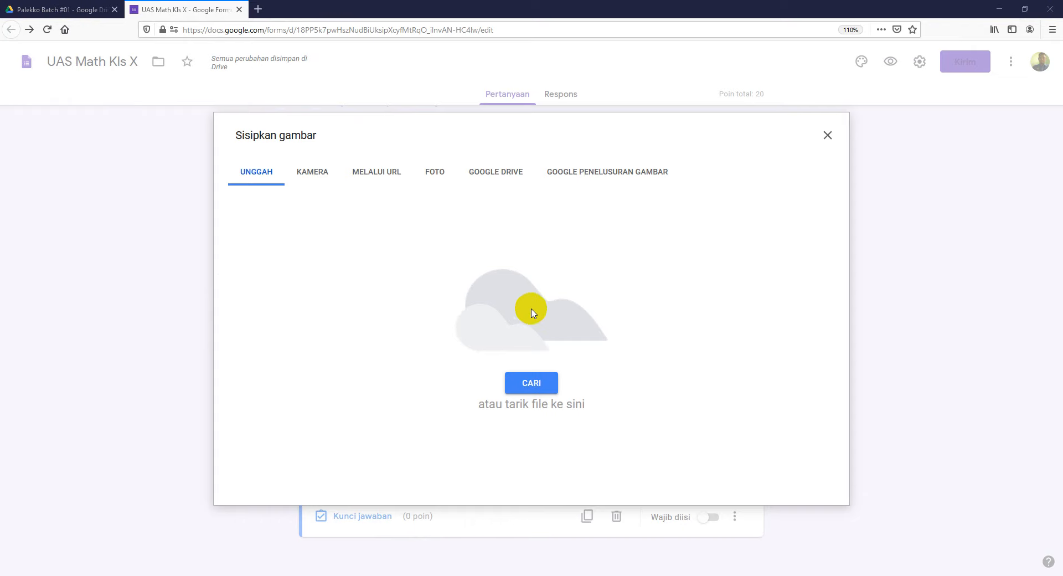
left_click(531, 383)
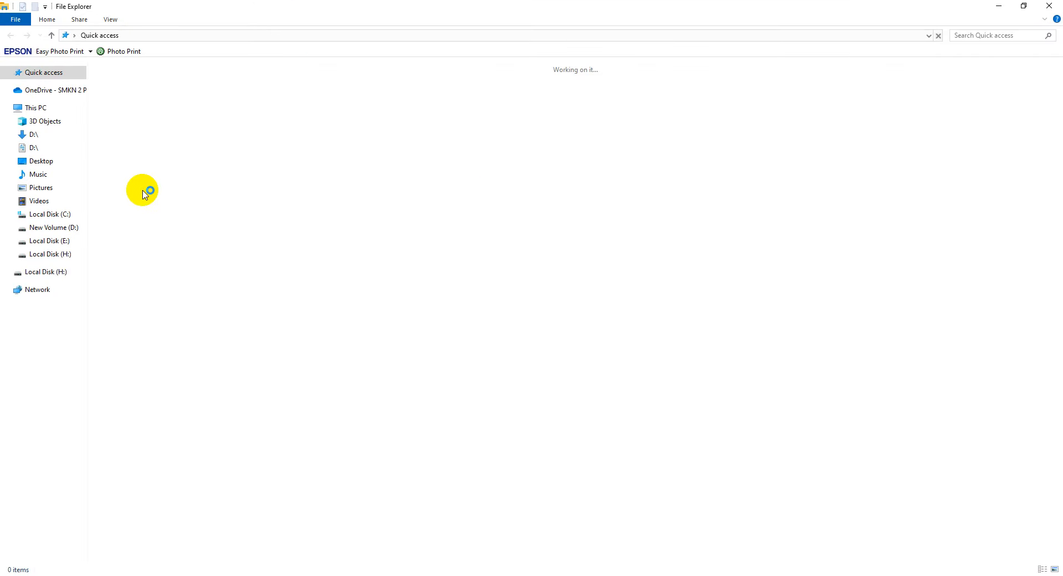
Step: Open Local Disk (H:) > IGI PINRANG > PALEKKO in a smaller window beside the upload dialog
left_click(63, 273)
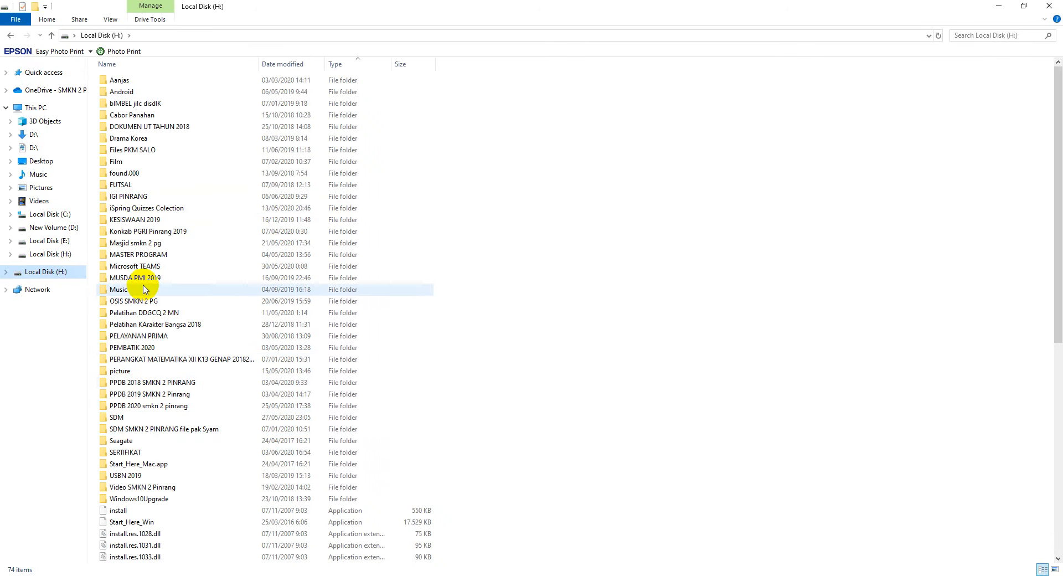
left_click(139, 198)
double_click(139, 199)
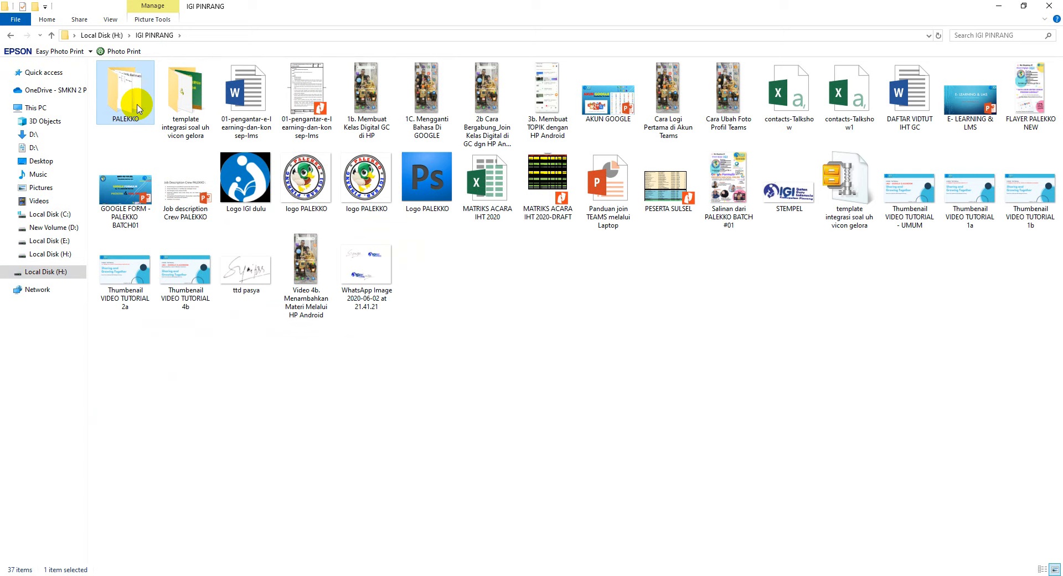
double_click(138, 108)
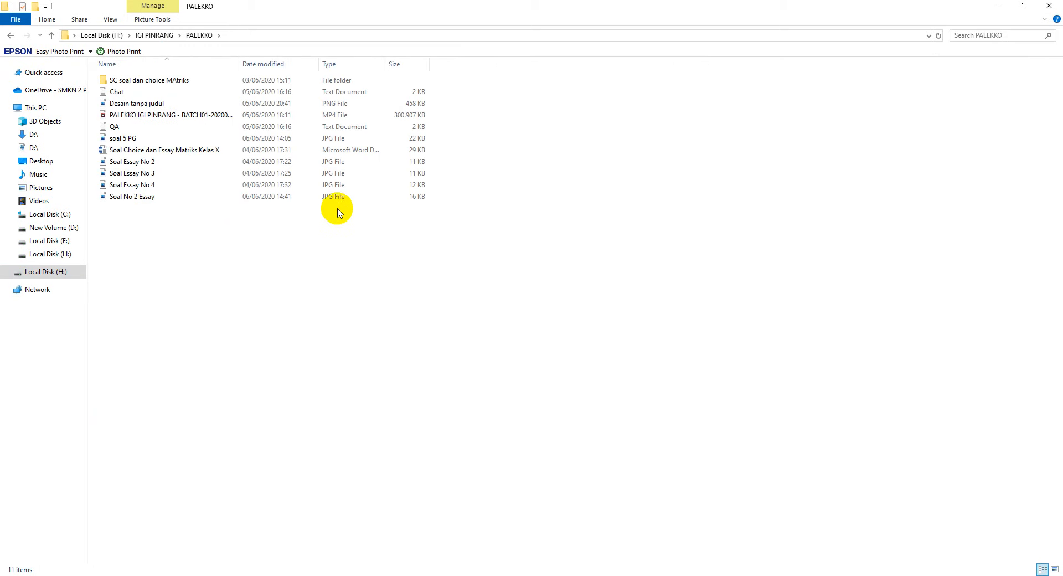
left_click(1024, 6)
left_click_drag(800, 85, 871, 98)
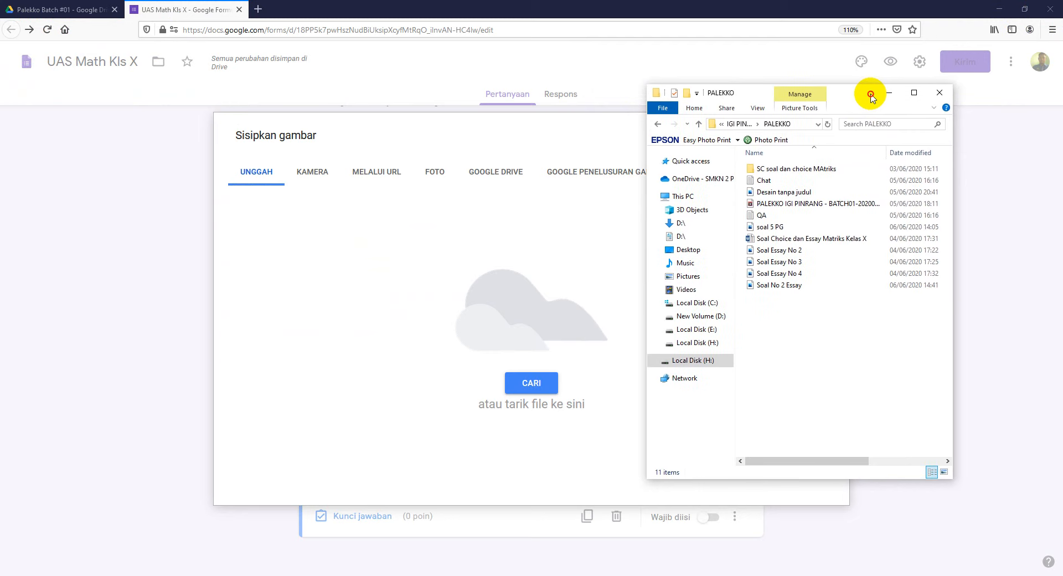
Step: Drag the Soal No 2 Essay image from PALEKKO onto the upload area to insert it
left_click(787, 292)
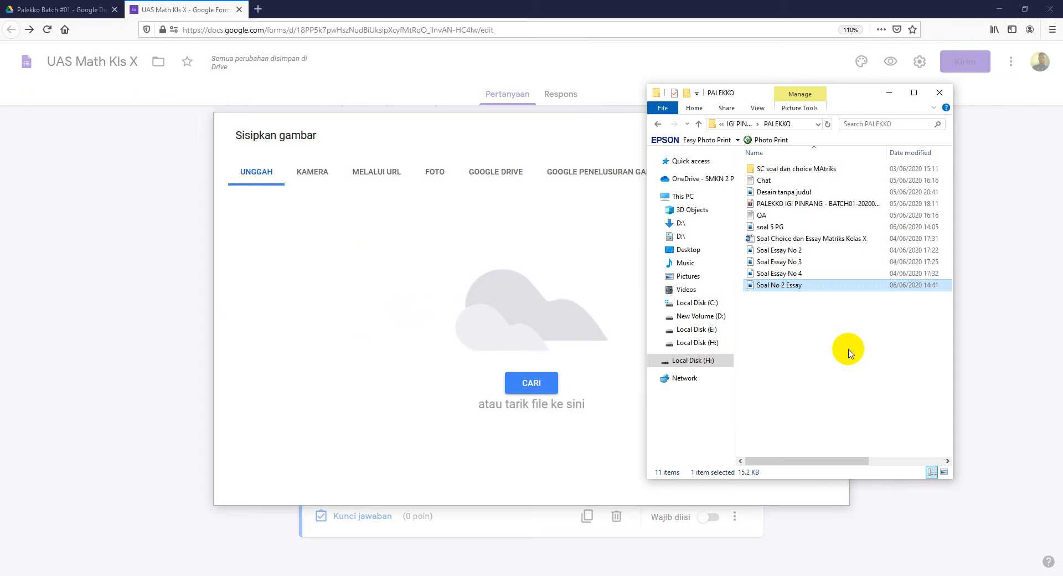
left_click_drag(778, 288, 501, 320)
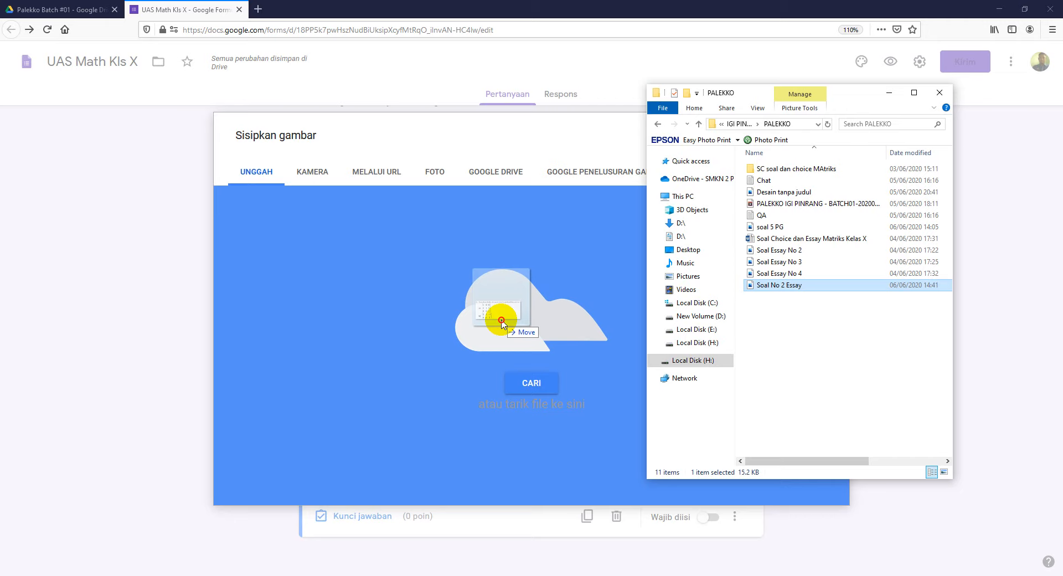
left_click_drag(501, 320, 500, 319)
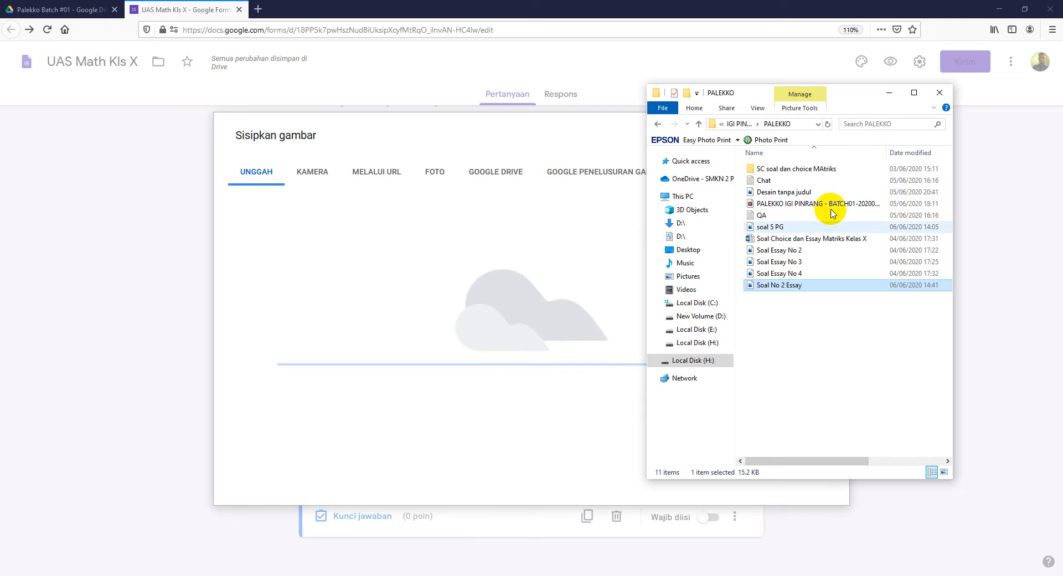
left_click(896, 95)
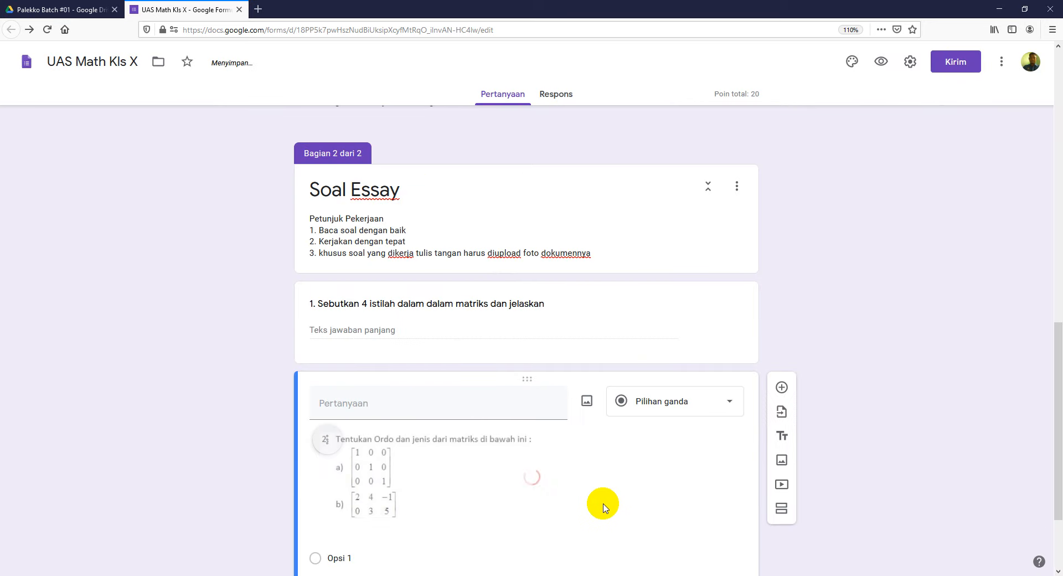
Step: Enlarge the question 2 matrix image and make question 2 a Paragraf question
scroll(1044, 380, "down", 2)
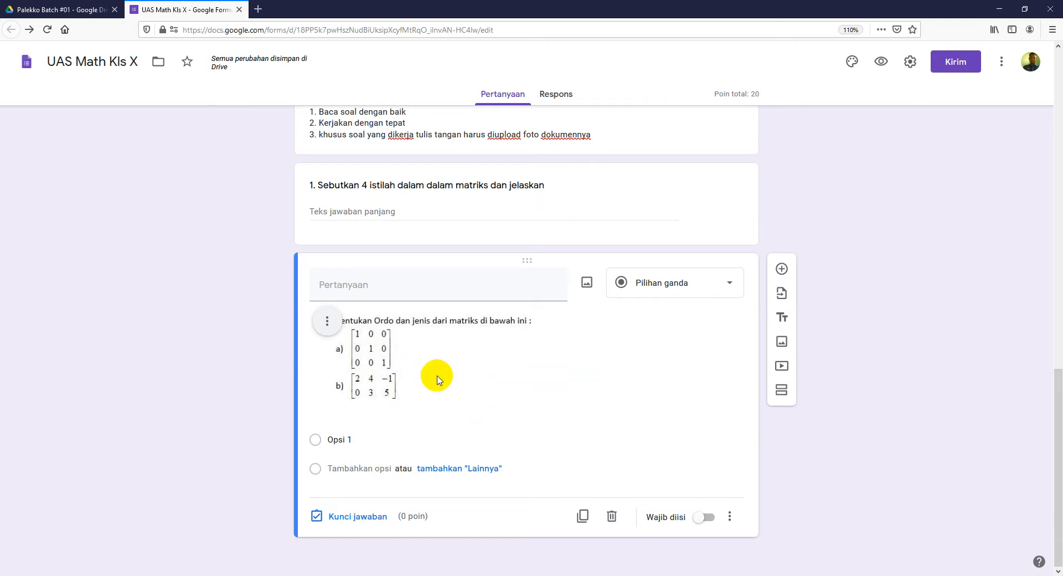
left_click(389, 370)
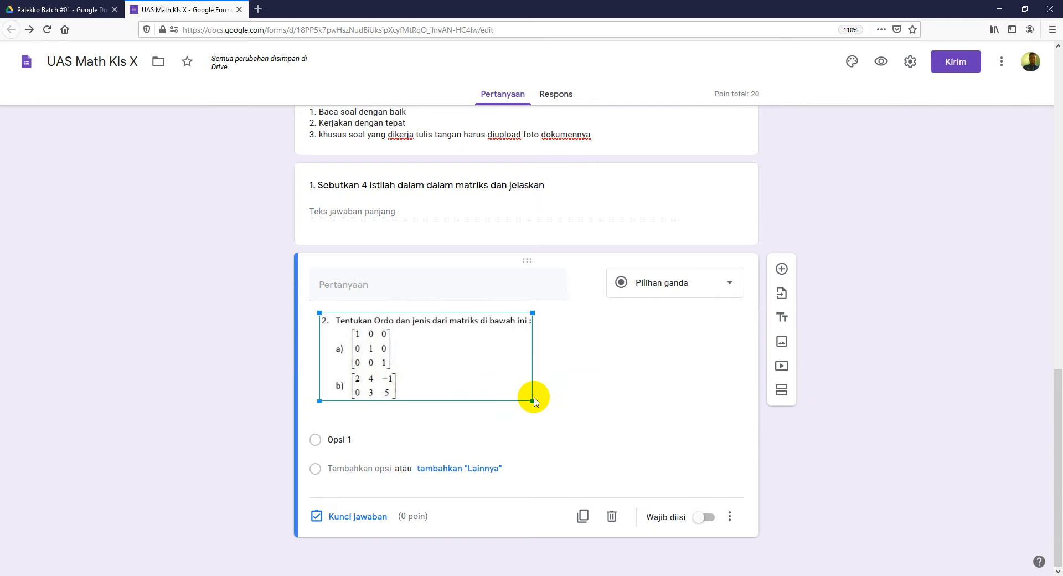
left_click_drag(533, 400, 568, 416)
left_click(937, 430)
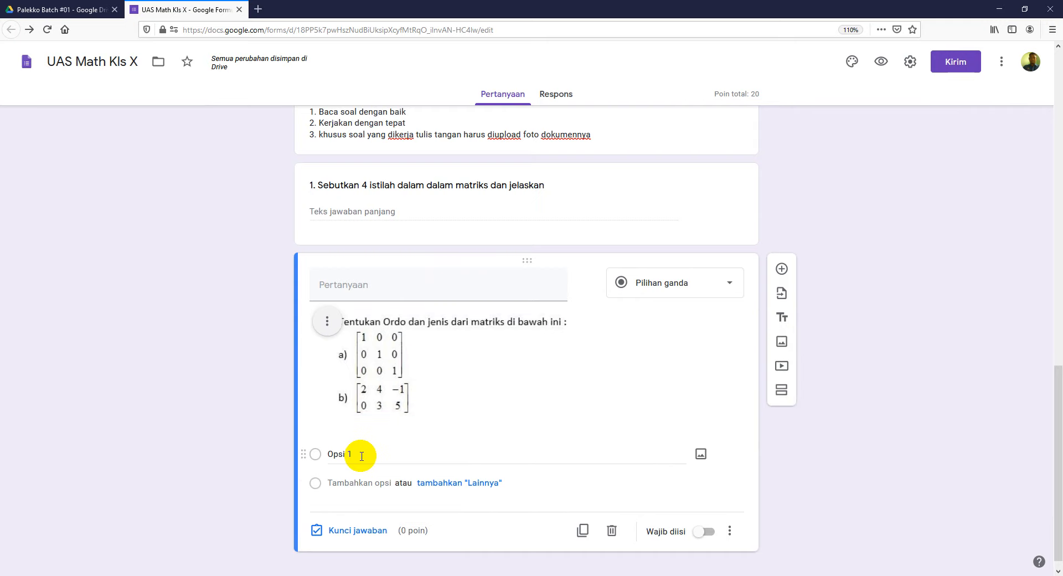
left_click(731, 290)
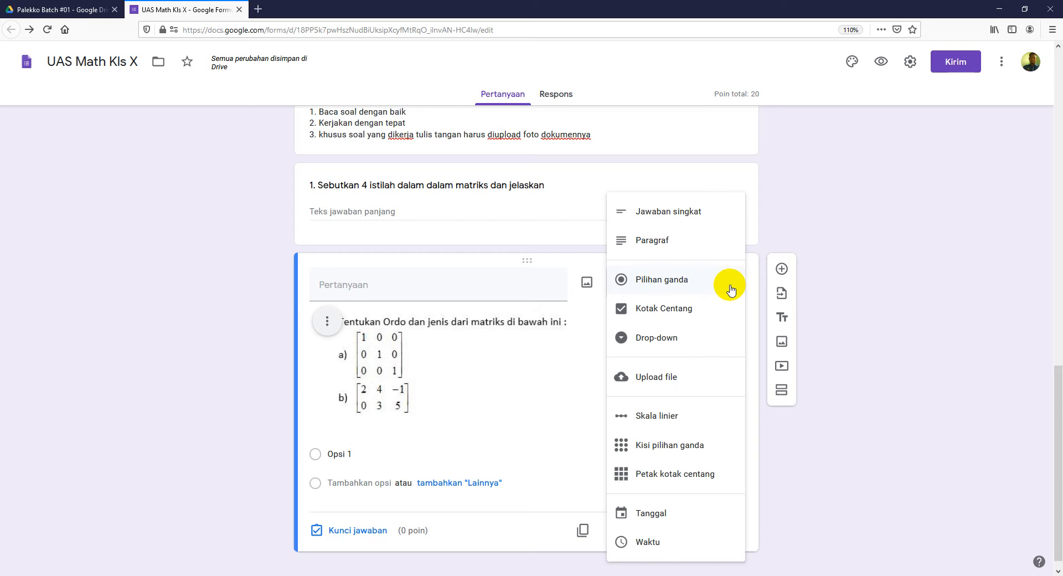
left_click(675, 242)
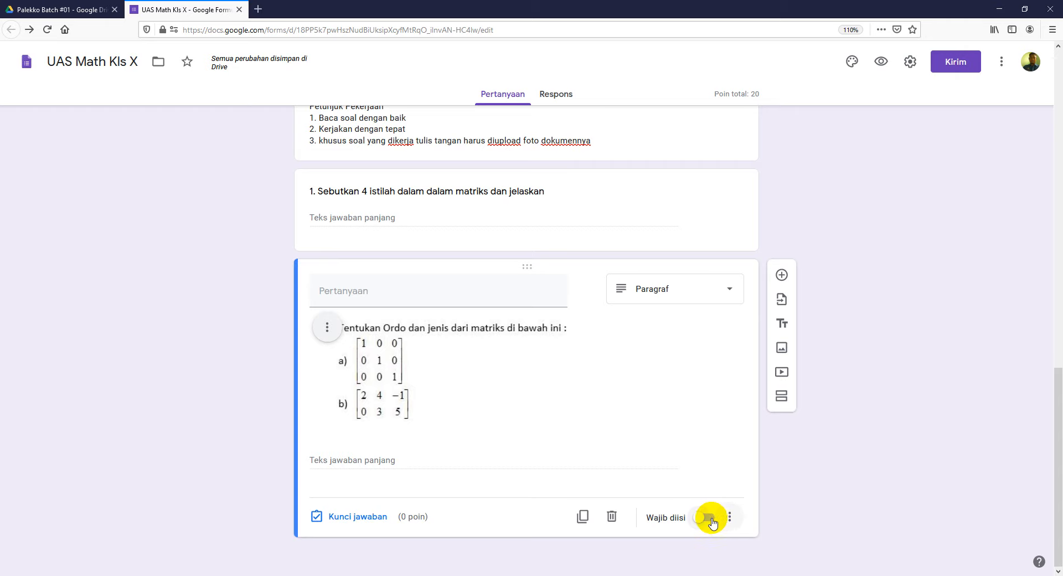
Step: Make question 1 required and open question 2's answer key to give it 30 points
left_click(673, 209)
left_click(708, 295)
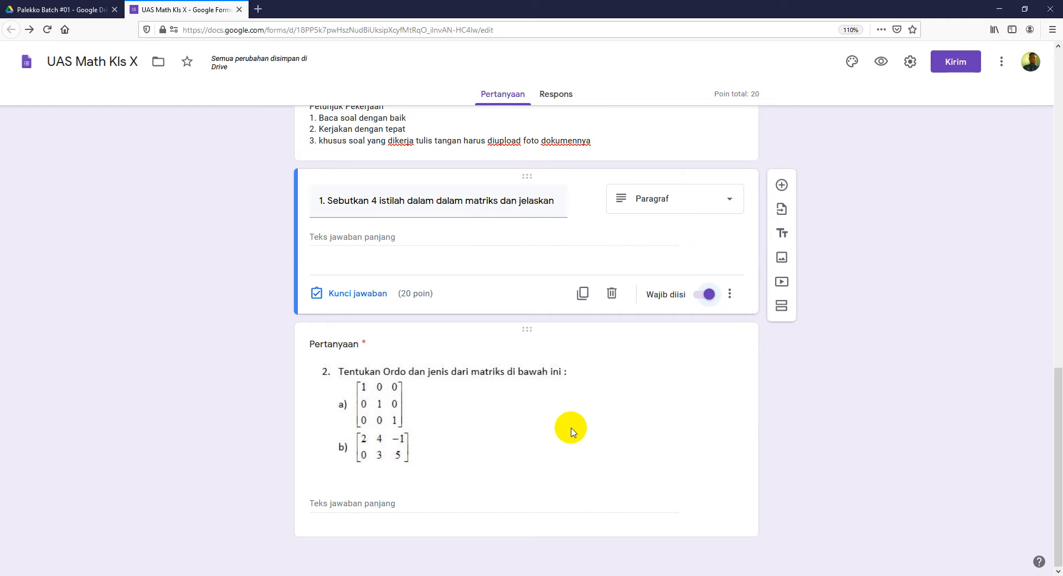
left_click(367, 341)
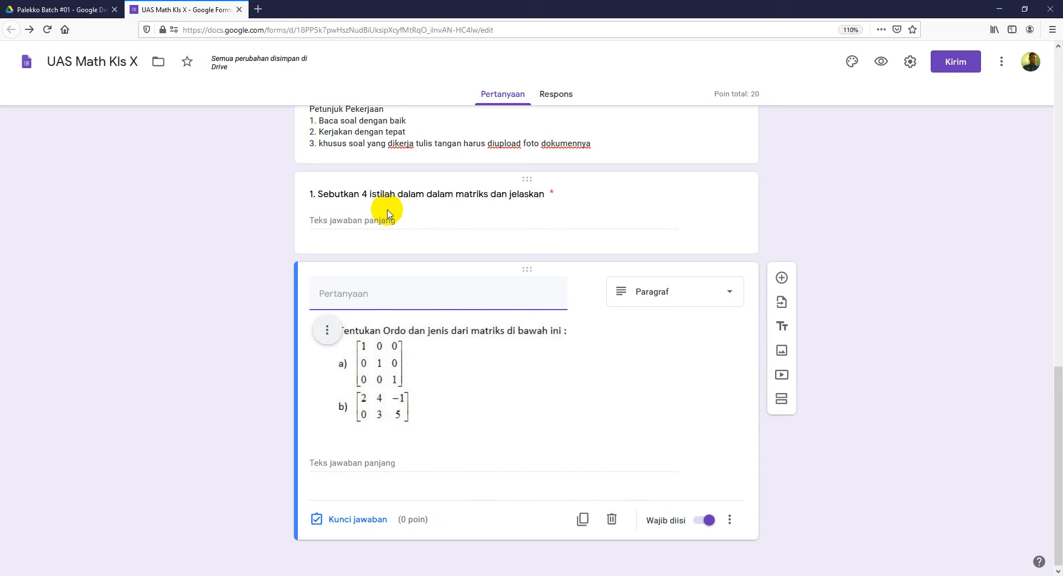
left_click(366, 524)
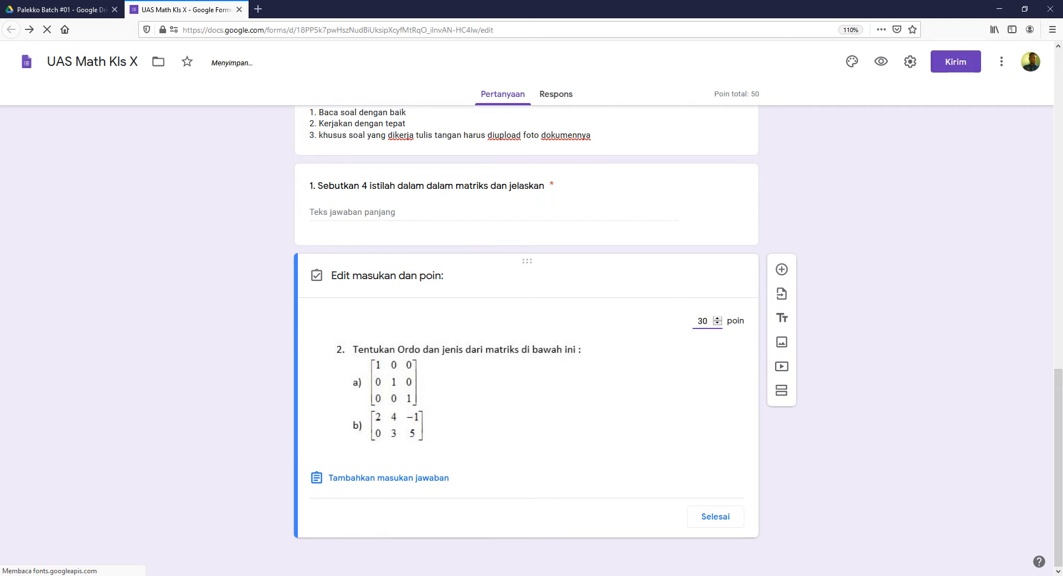
Step: After checking point values in Word, confirm question 2's points and add a new question below
key("alt+Tab")
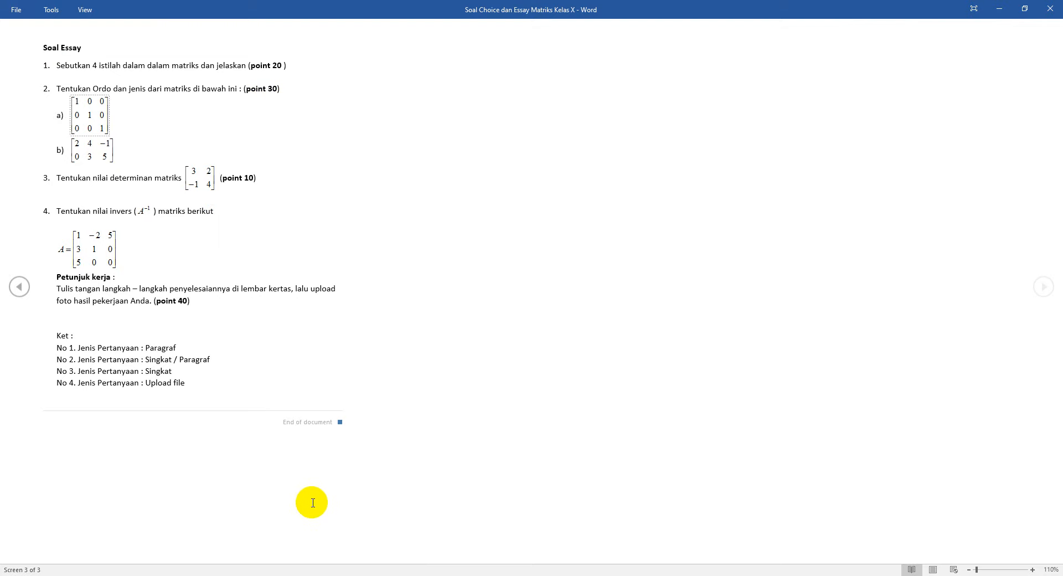
key("alt+Tab")
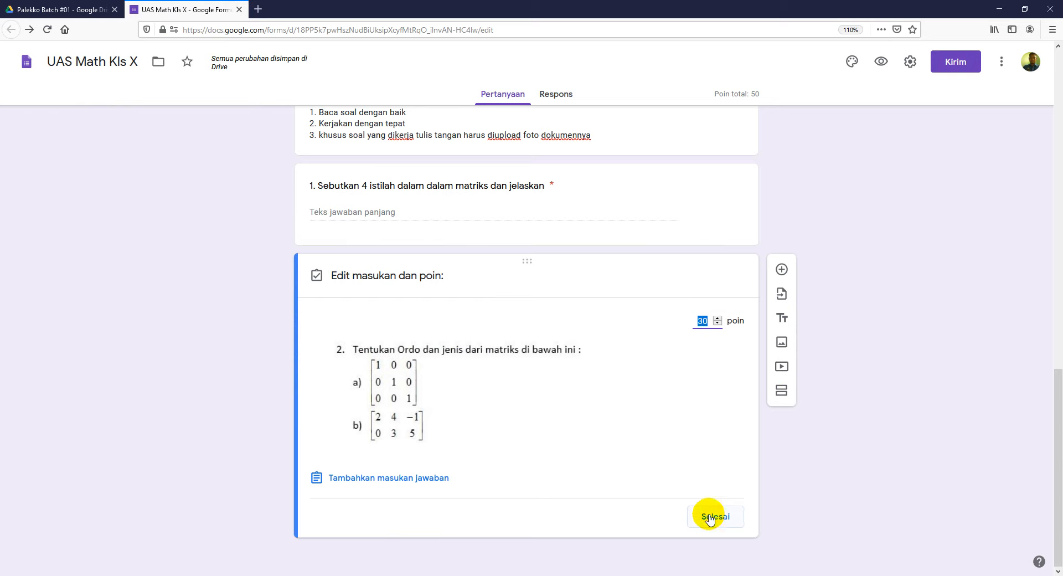
left_click(711, 511)
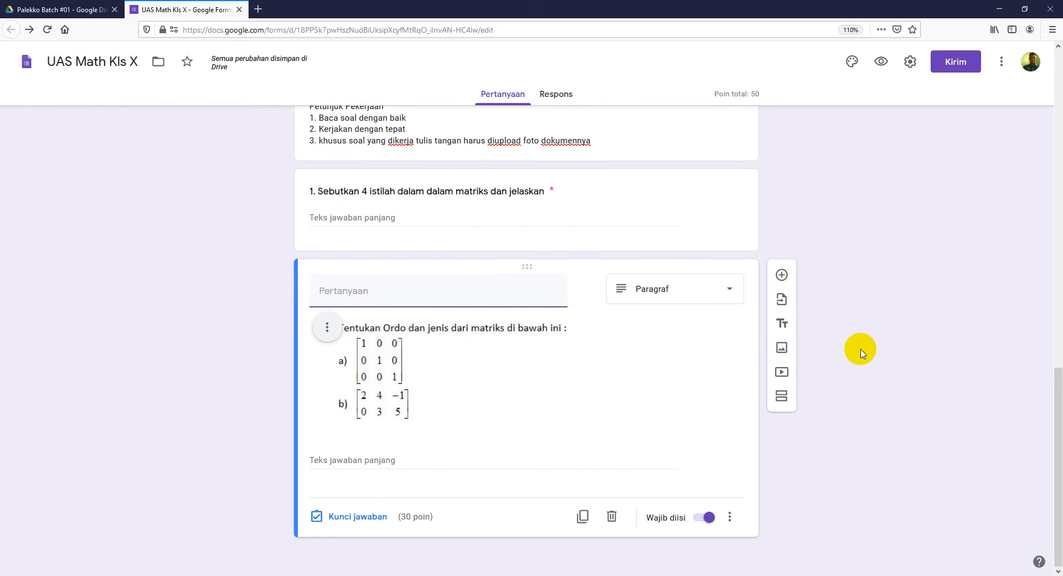
left_click(781, 275)
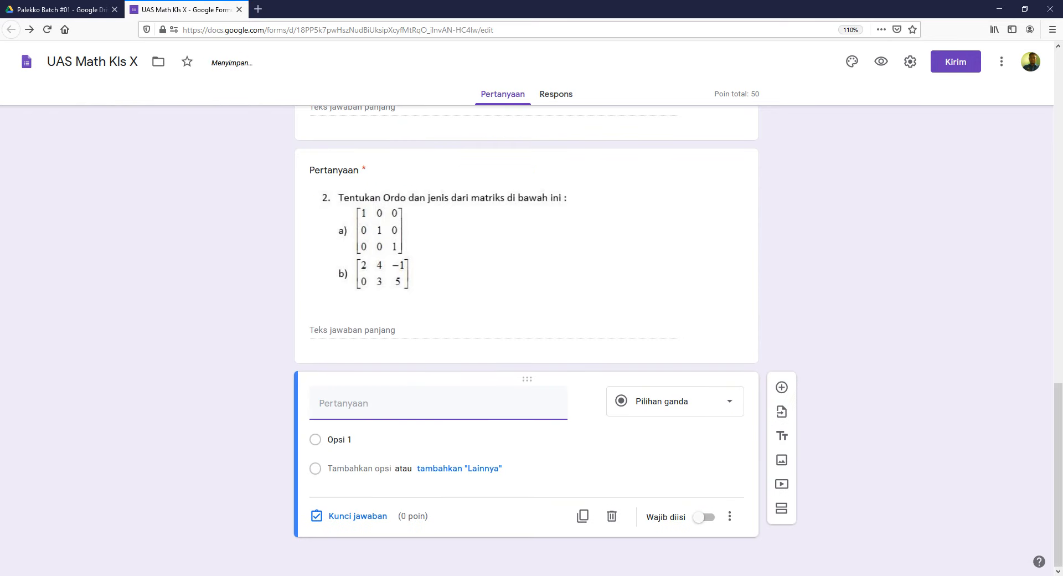
Step: Snip question 3 and its matrix from the Word exam document
left_click(261, 573)
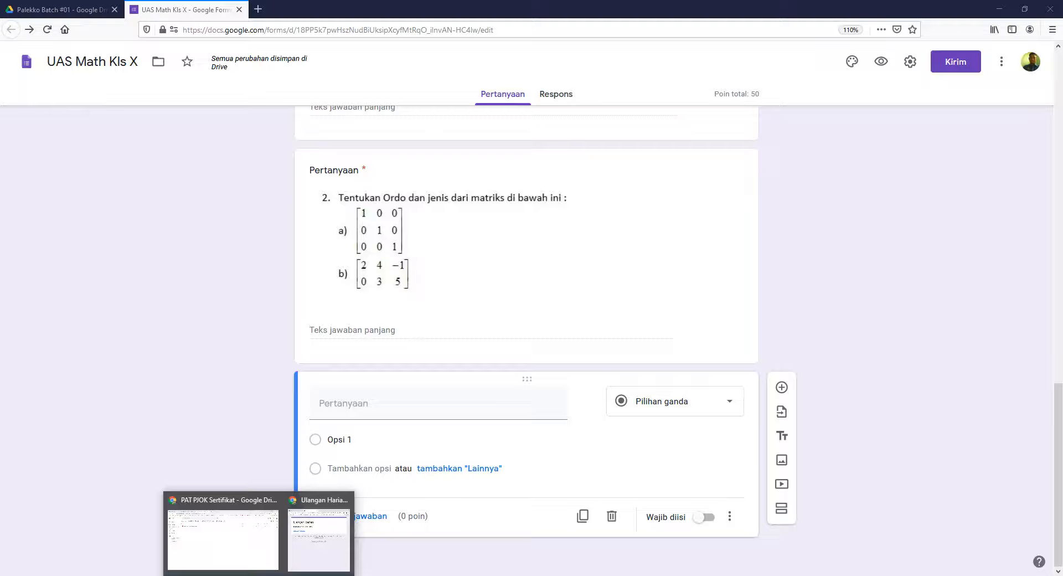
left_click(313, 570)
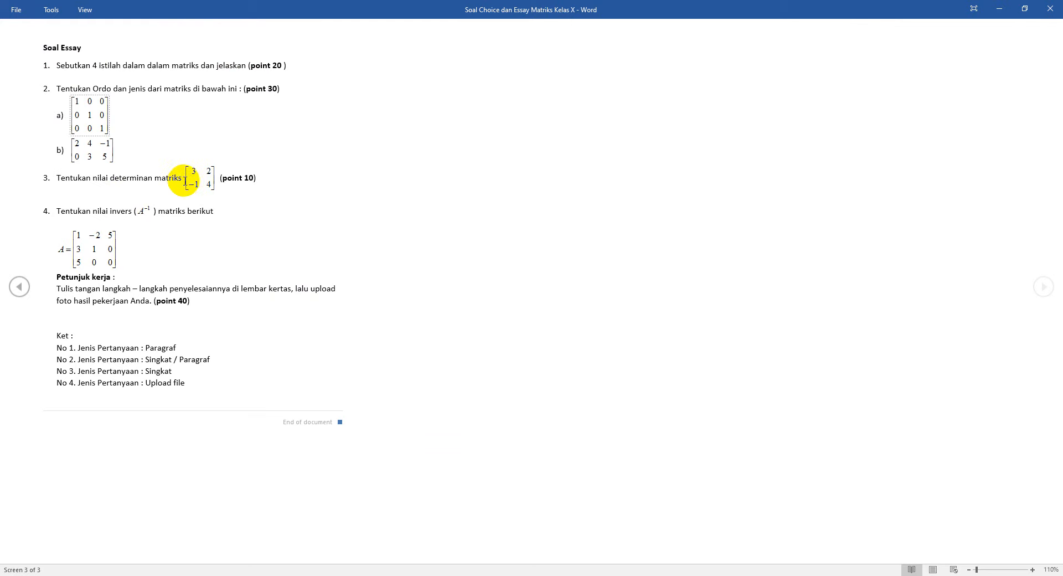
left_click(511, 574)
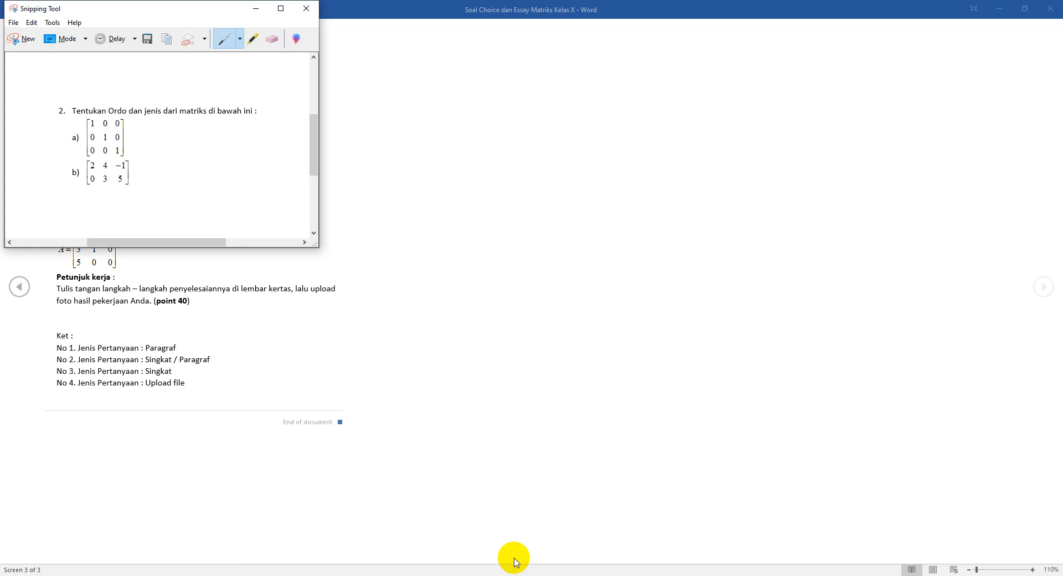
left_click(24, 38)
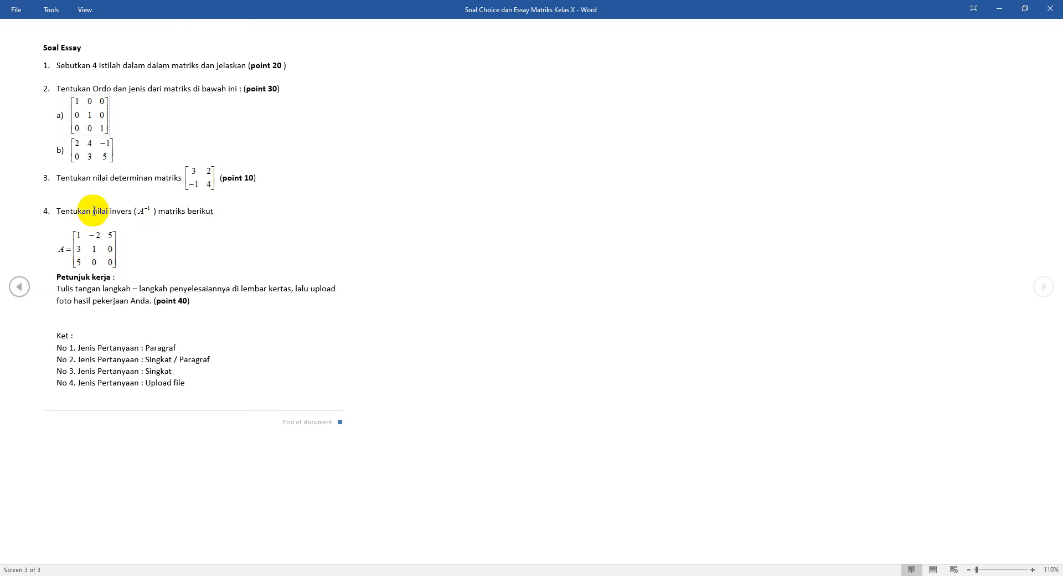
left_click_drag(35, 163, 219, 193)
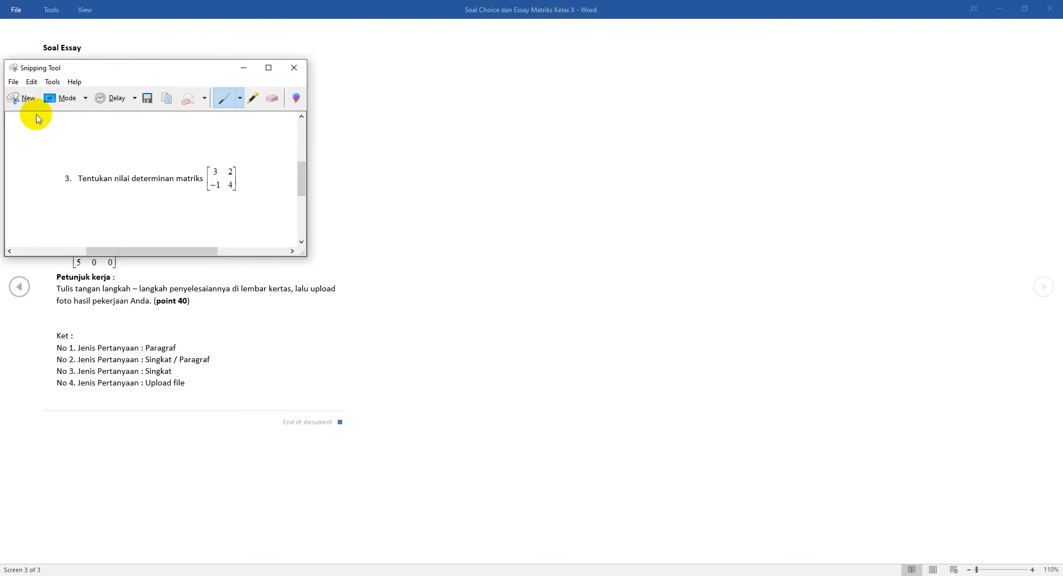
Step: Save the snip as 'Soal No 3 Essay' and return to the Google Form
left_click(147, 100)
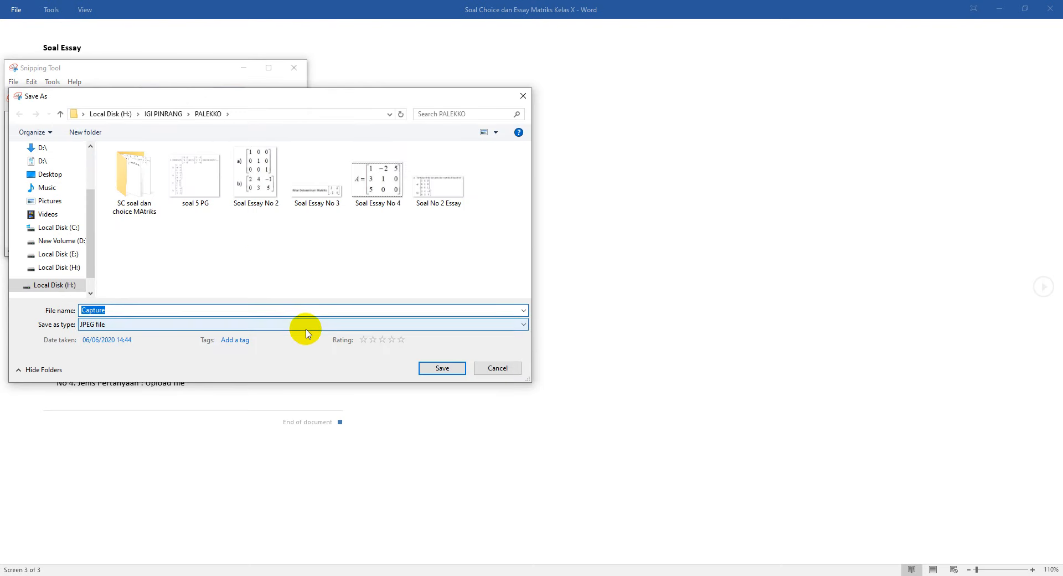
left_click(450, 189)
left_click(105, 310)
left_click(108, 311)
key("BackSpace")
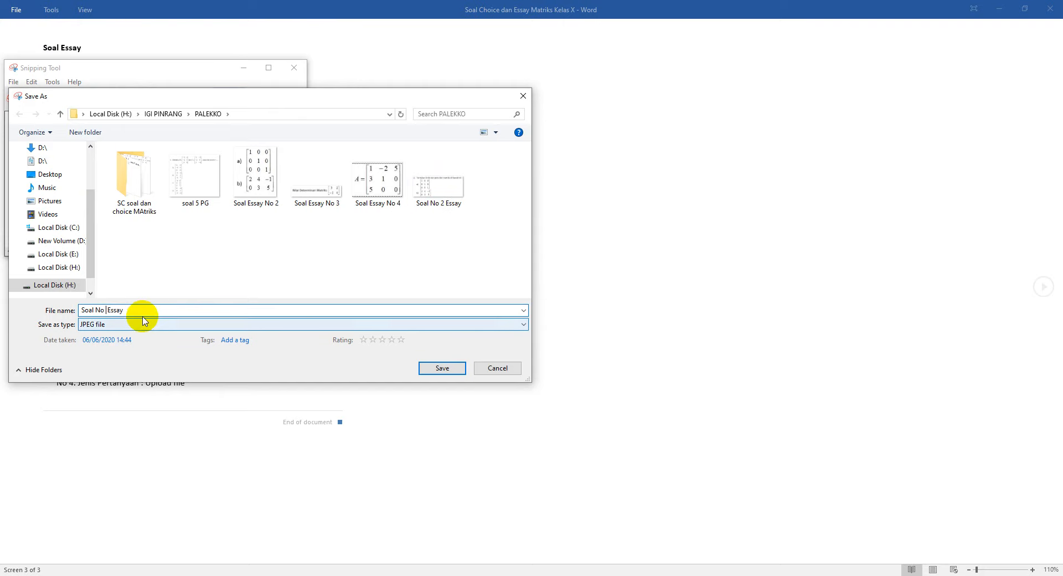
type("3")
left_click(434, 369)
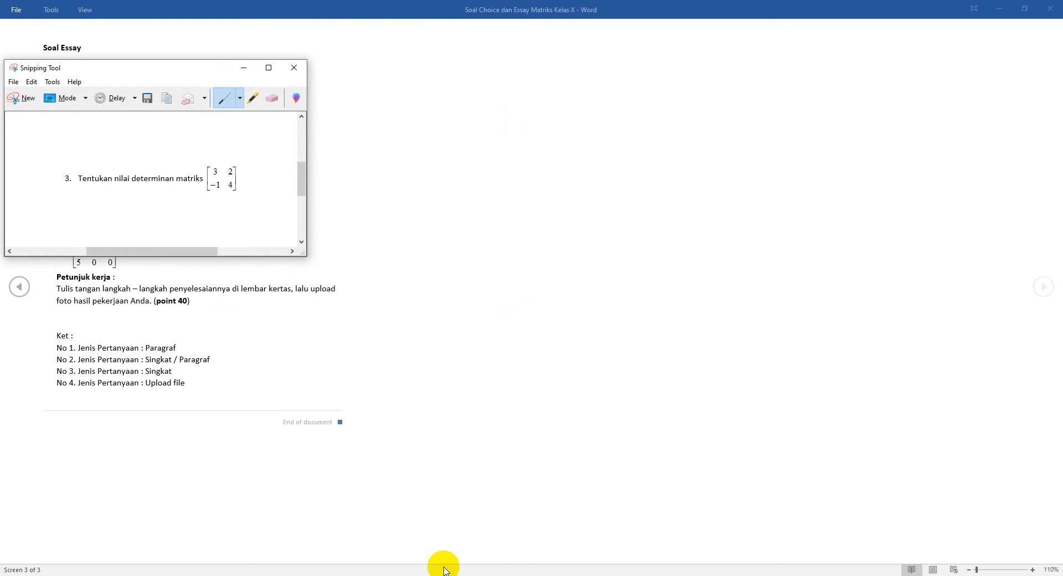
mouse_move(340, 575)
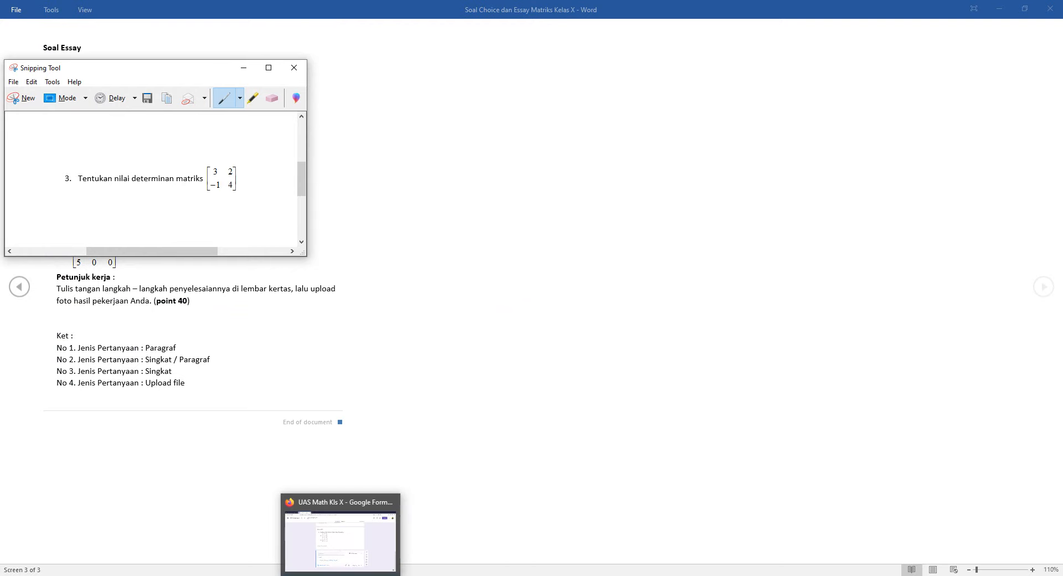
left_click(340, 539)
mouse_move(576, 398)
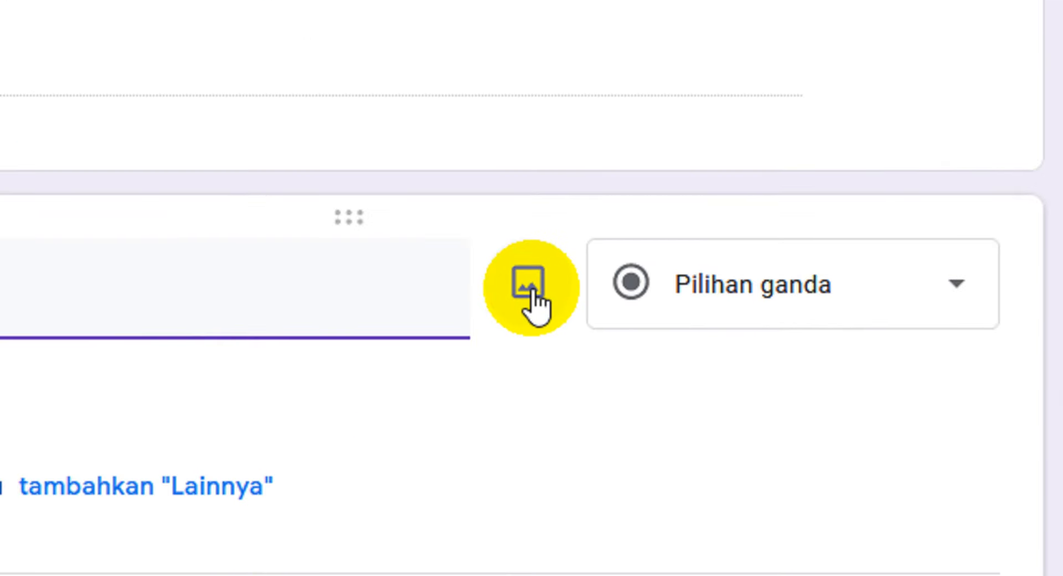
Step: Upload Soal No 3 Essay from the PALEKKO folder into the new question and enlarge it
left_click(587, 400)
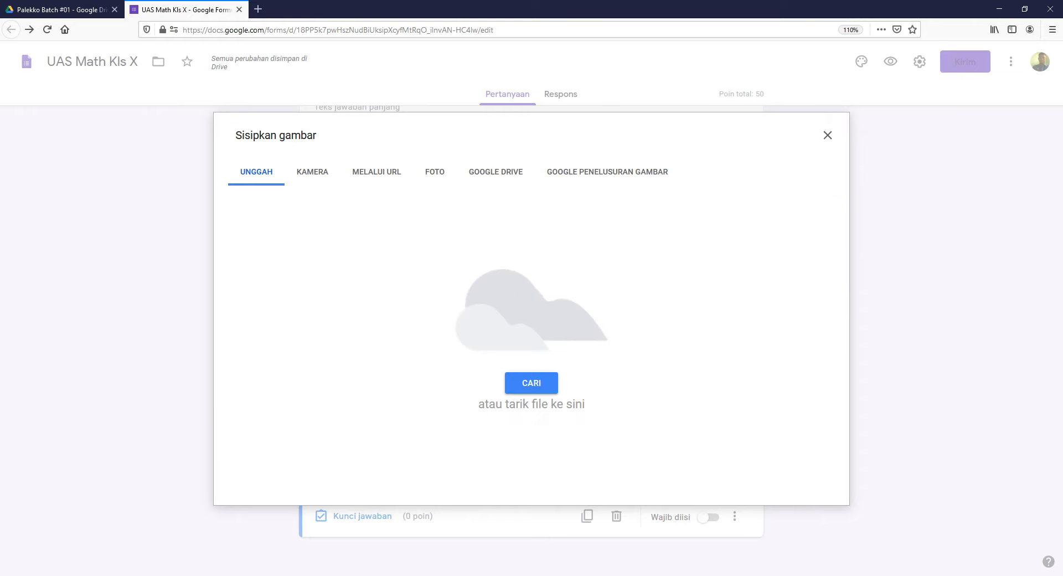
left_click(231, 575)
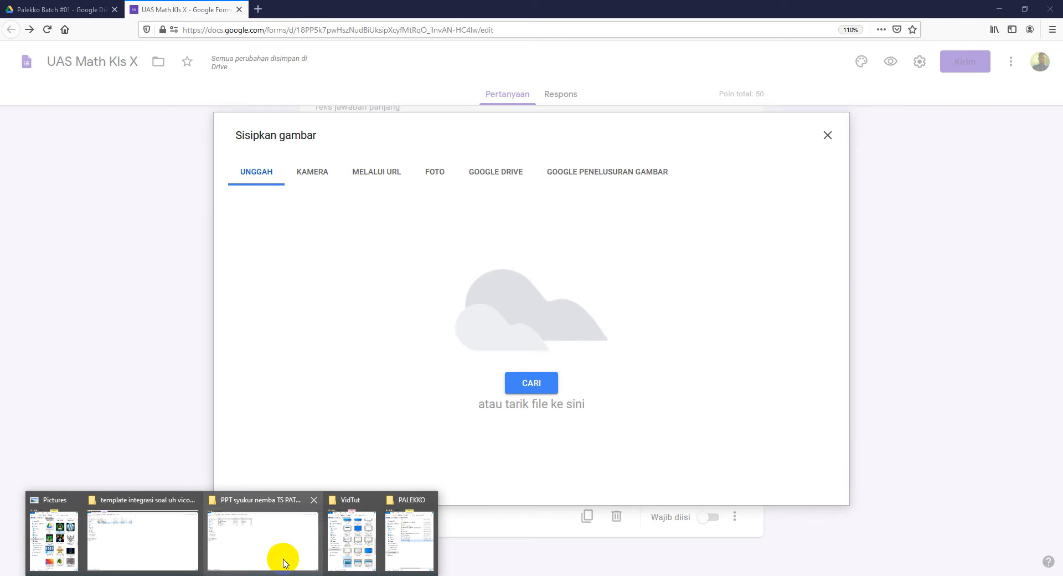
left_click(417, 550)
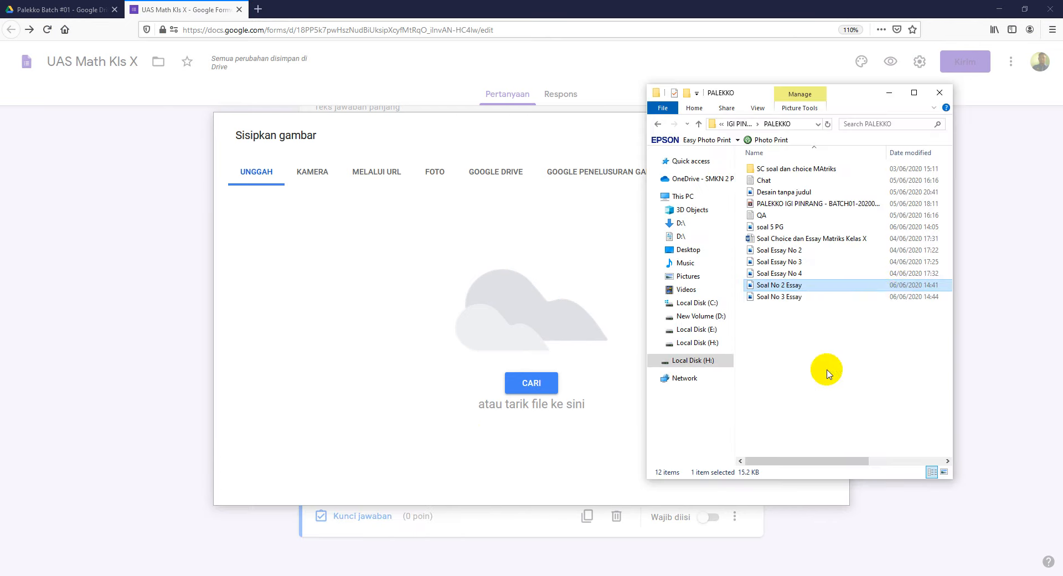
left_click(796, 299)
left_click_drag(803, 299, 440, 292)
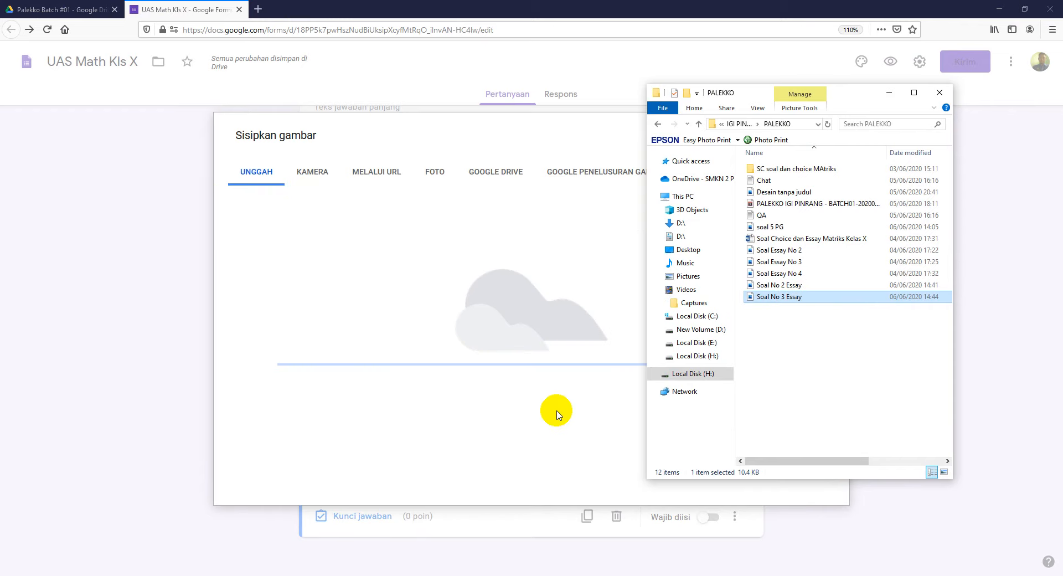
left_click(888, 93)
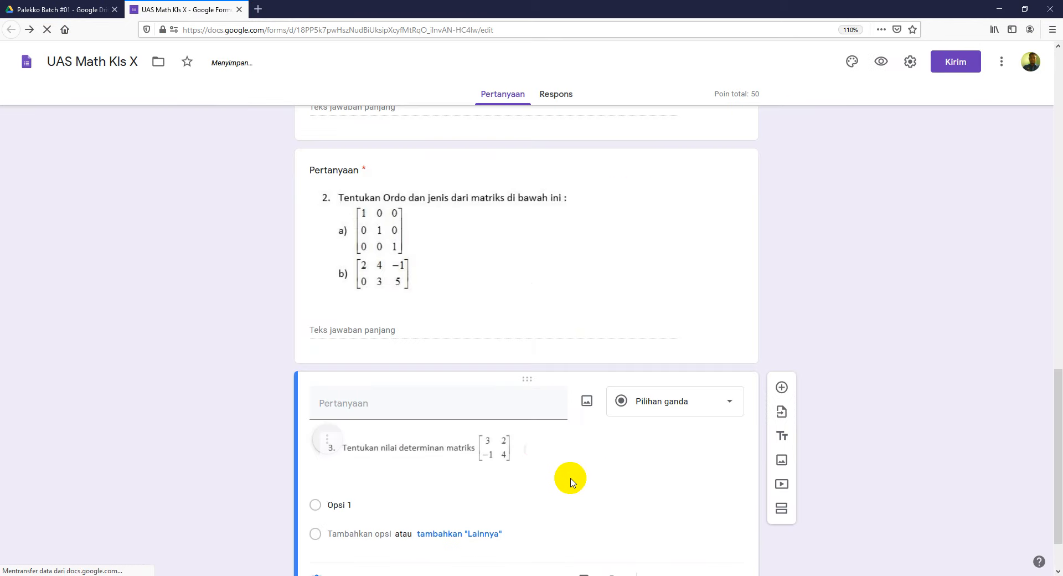
left_click(507, 463)
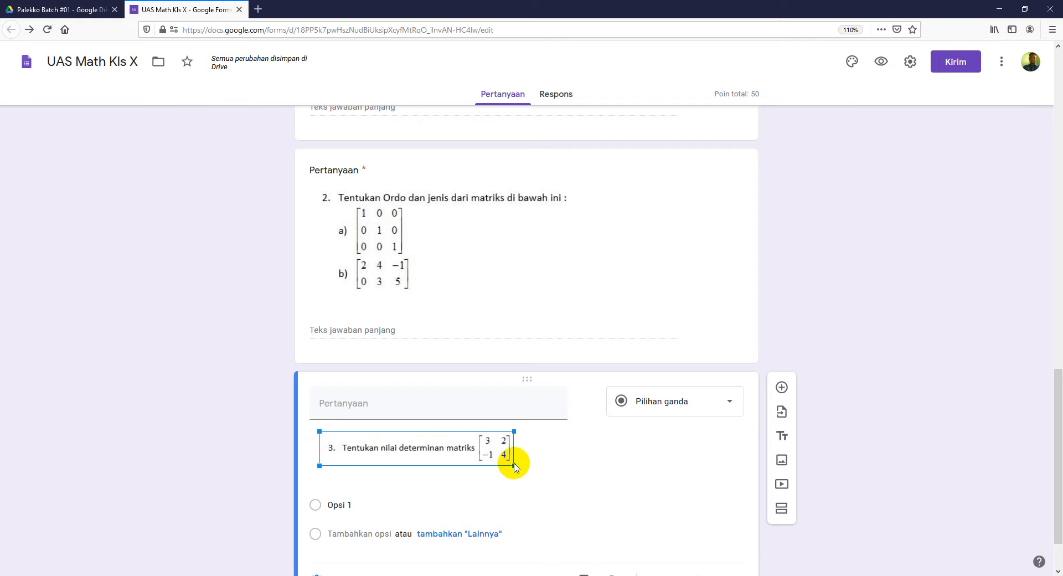
left_click_drag(512, 466, 550, 479)
Step: Change the question 3 card to Jawaban singkat and switch on Wajib diisi
left_click(885, 430)
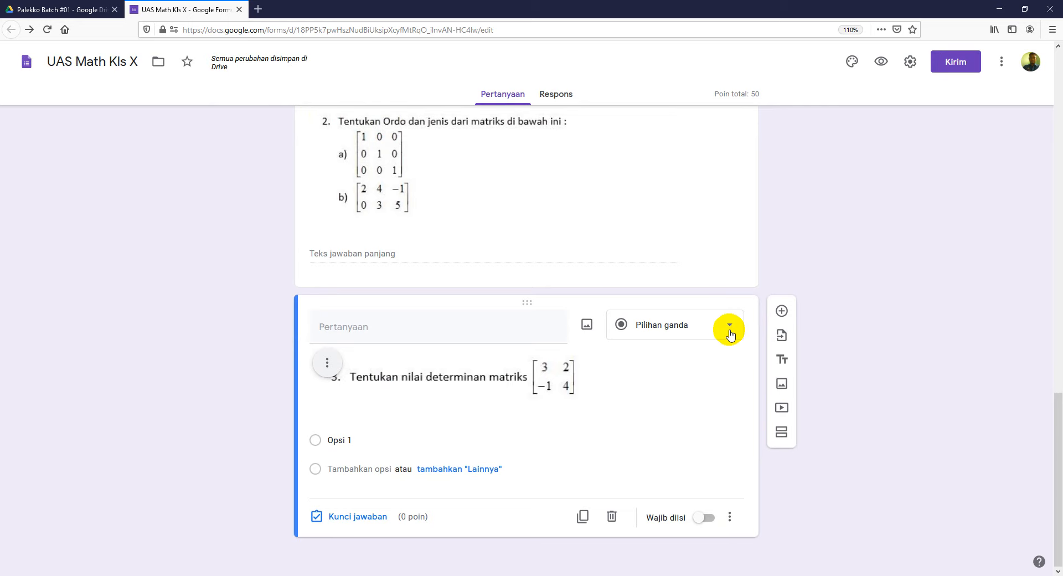
left_click(729, 332)
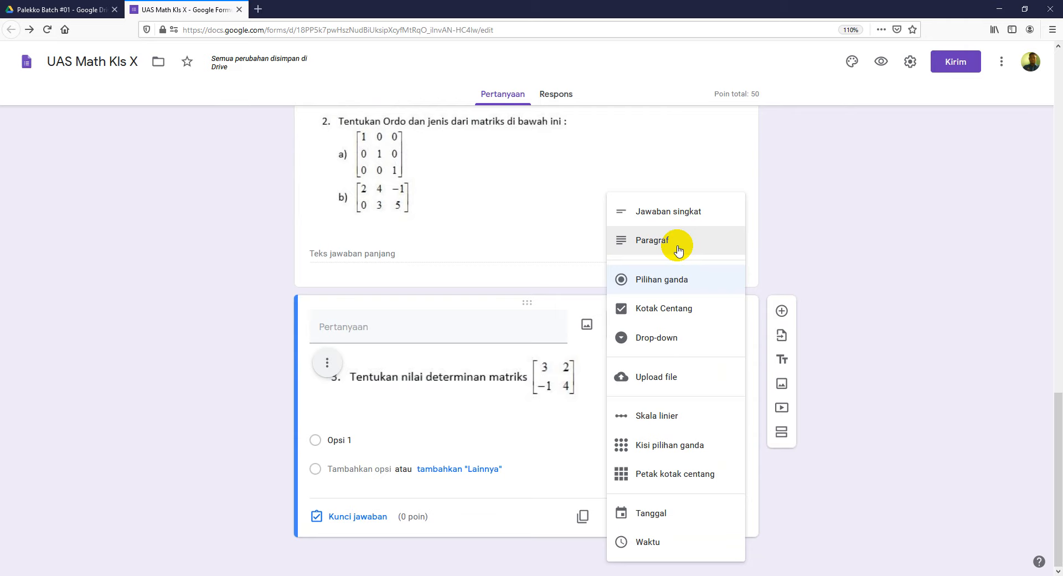
left_click(672, 216)
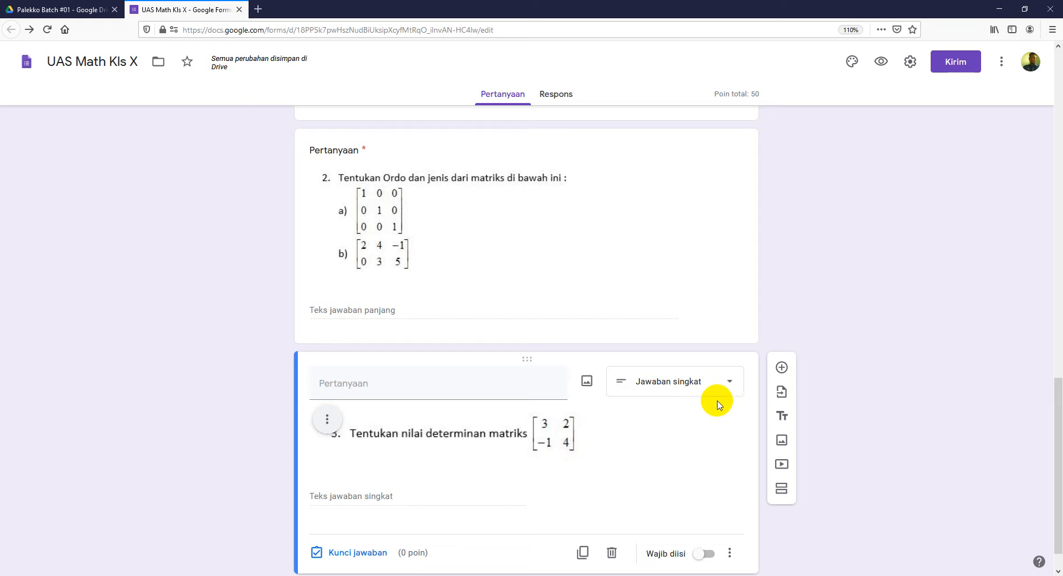
scroll(871, 437, "down", 1)
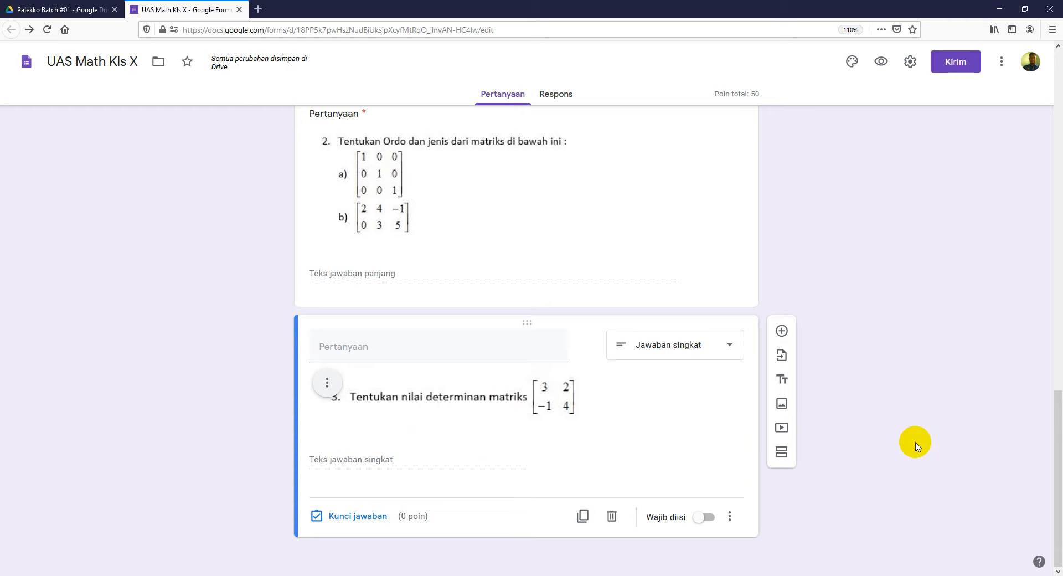
left_click(707, 518)
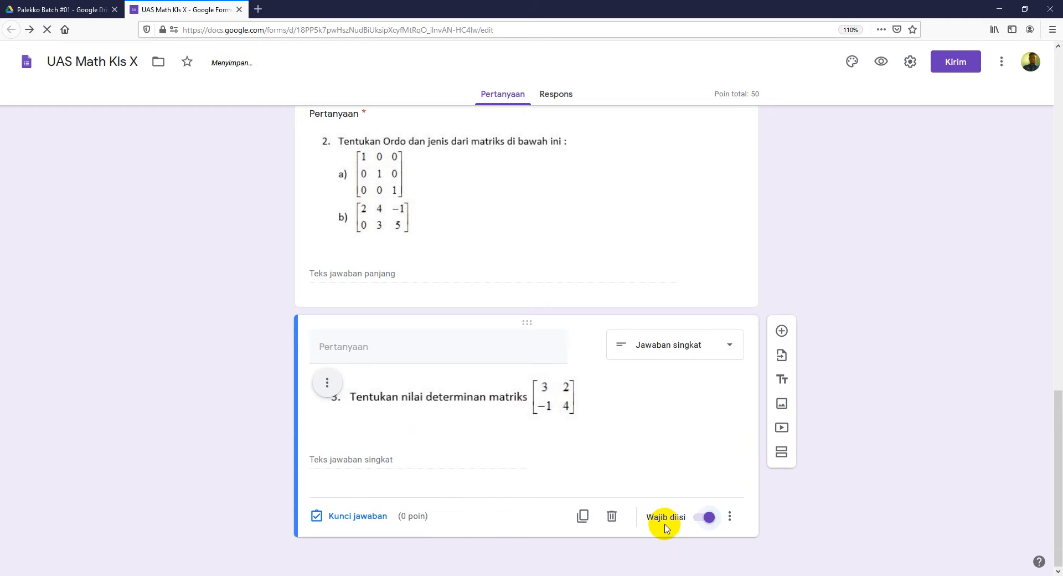
Step: Give question 3 a 10-point value in Kunci jawaban, raising the total to 60
left_click(380, 518)
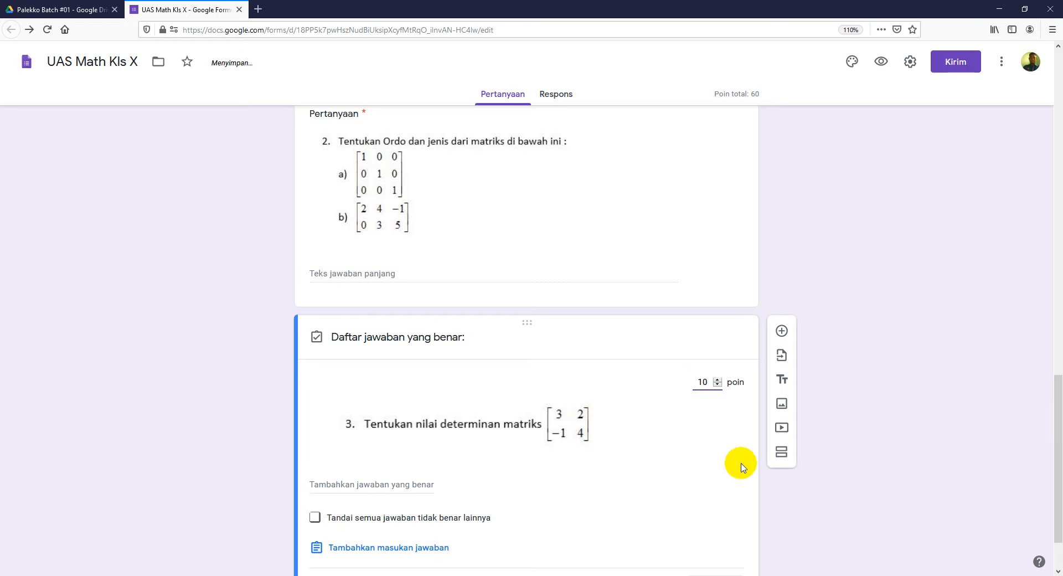
scroll(868, 499, "down", 2)
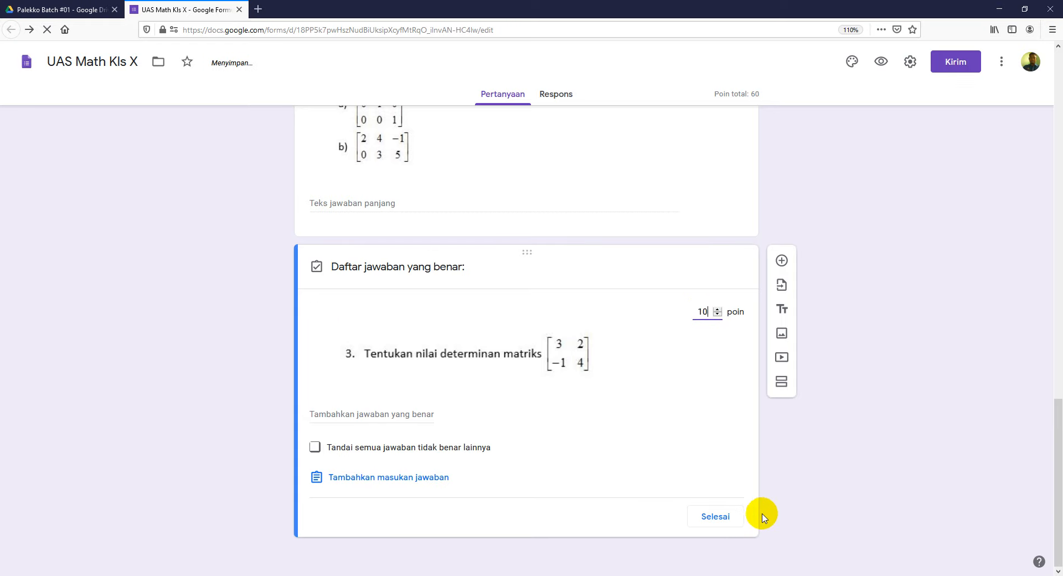
left_click(719, 516)
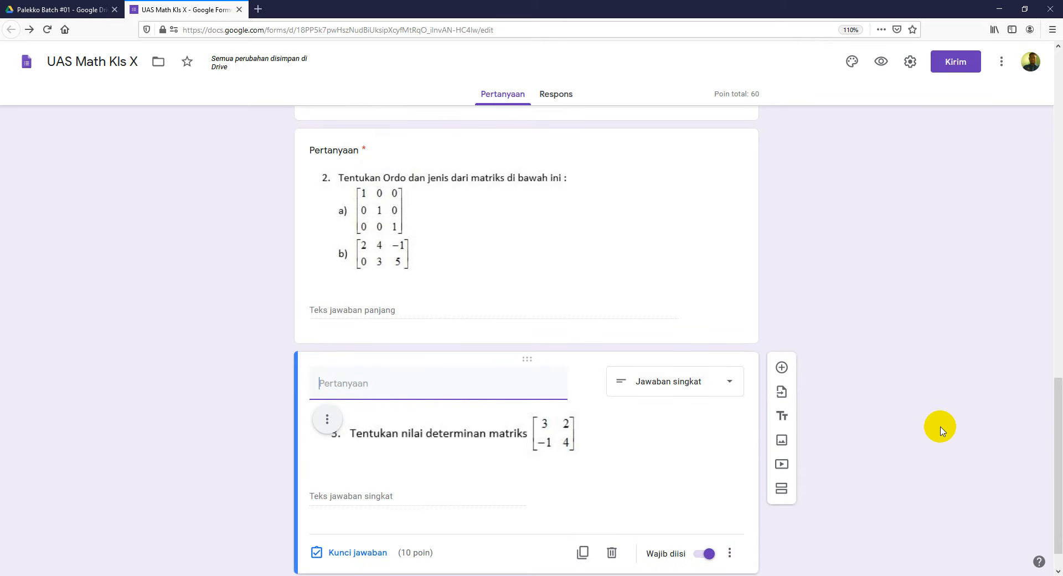
scroll(920, 432, "down", 1)
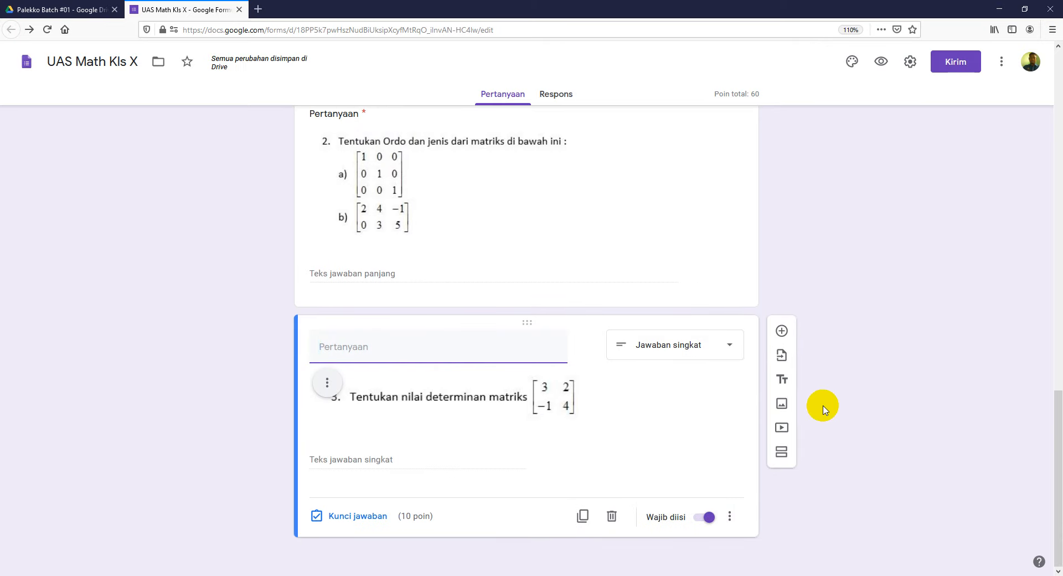
Step: Add a blank question after question 3, then bring up the Word essay-questions document
left_click(783, 332)
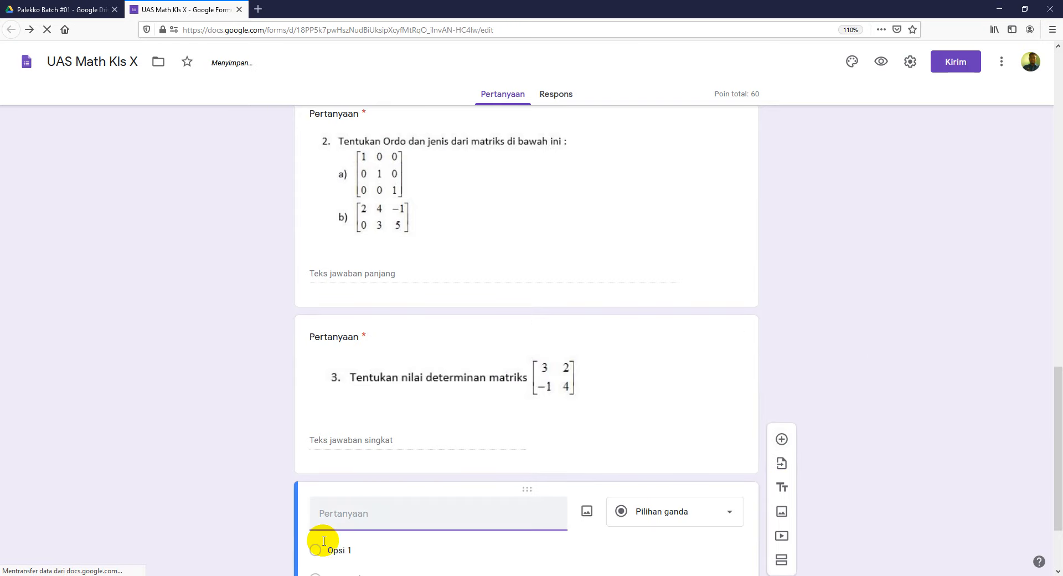
left_click(323, 575)
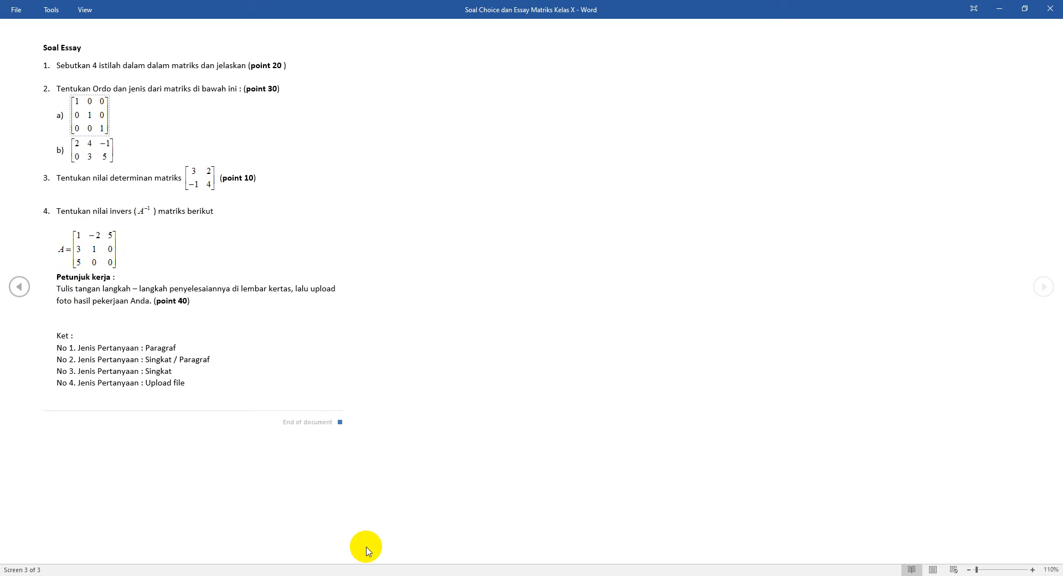
Step: Copy question 4's inverse-matrix sentence from Word and paste it as the new question's title
mouse_move(395, 575)
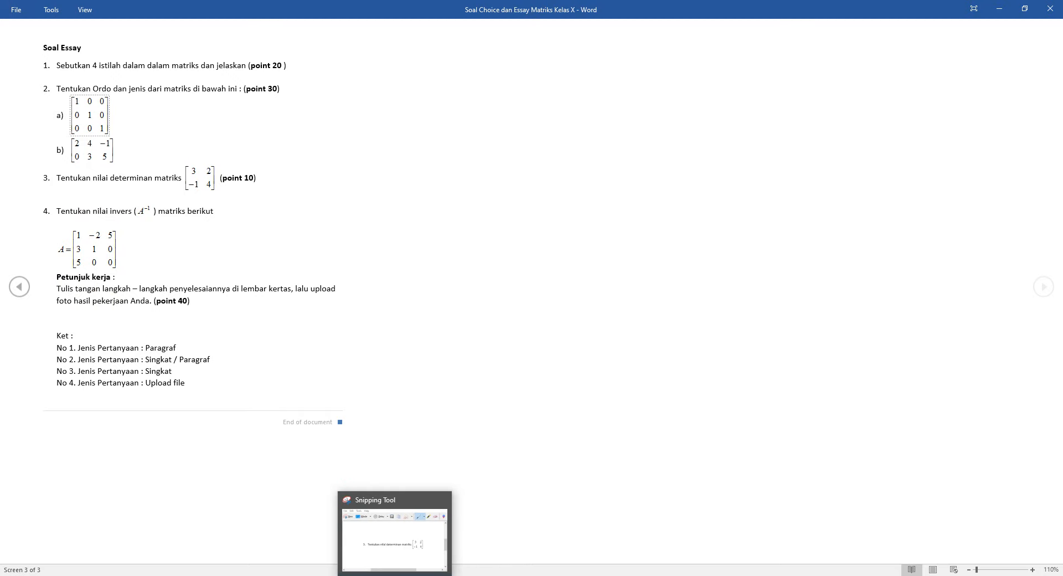
key("Escape")
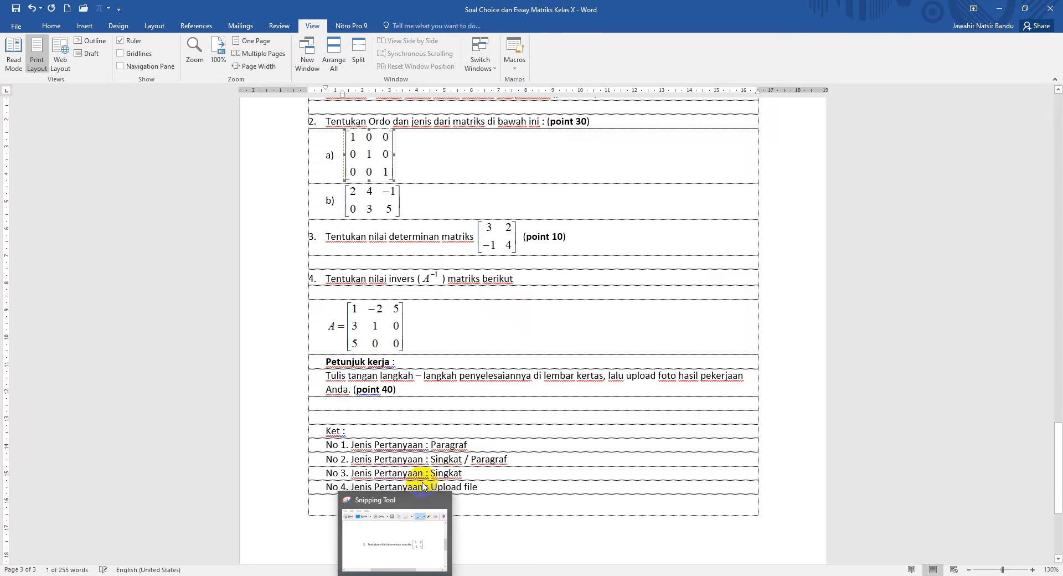
left_click_drag(323, 278, 518, 279)
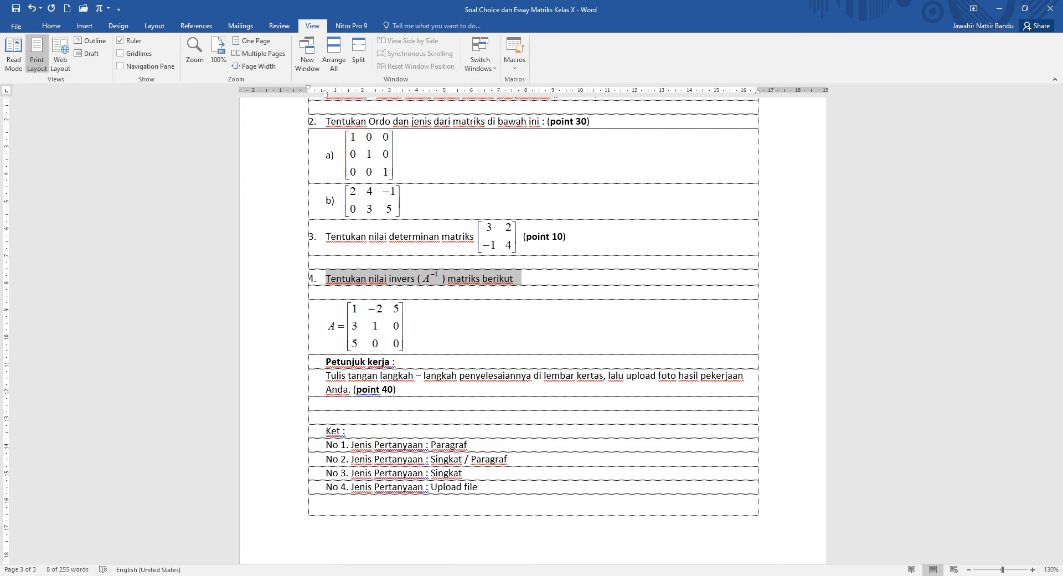
left_click(390, 575)
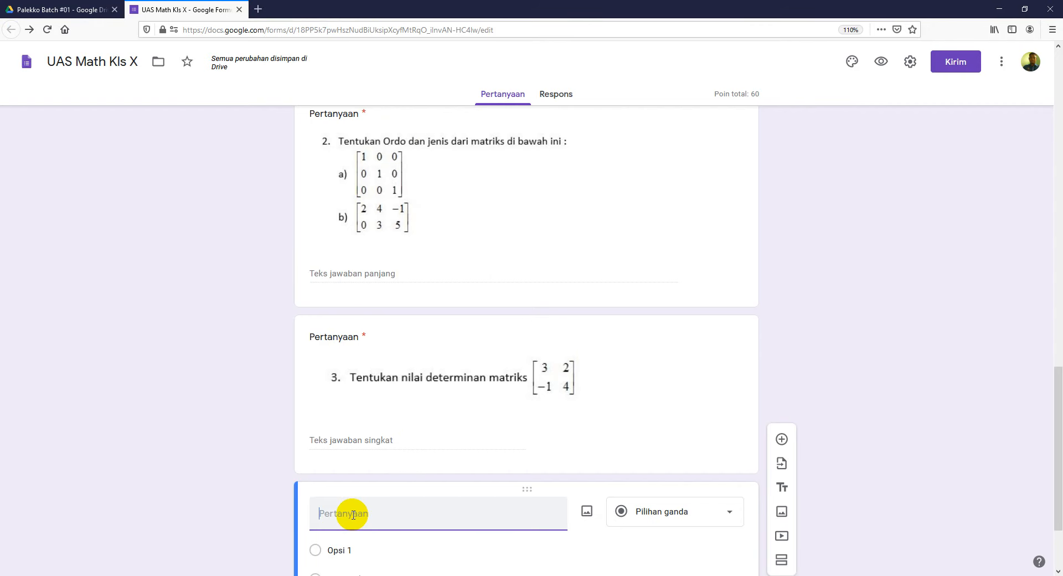
type("4. Tentukan nilai invers ( ) matriks berikut")
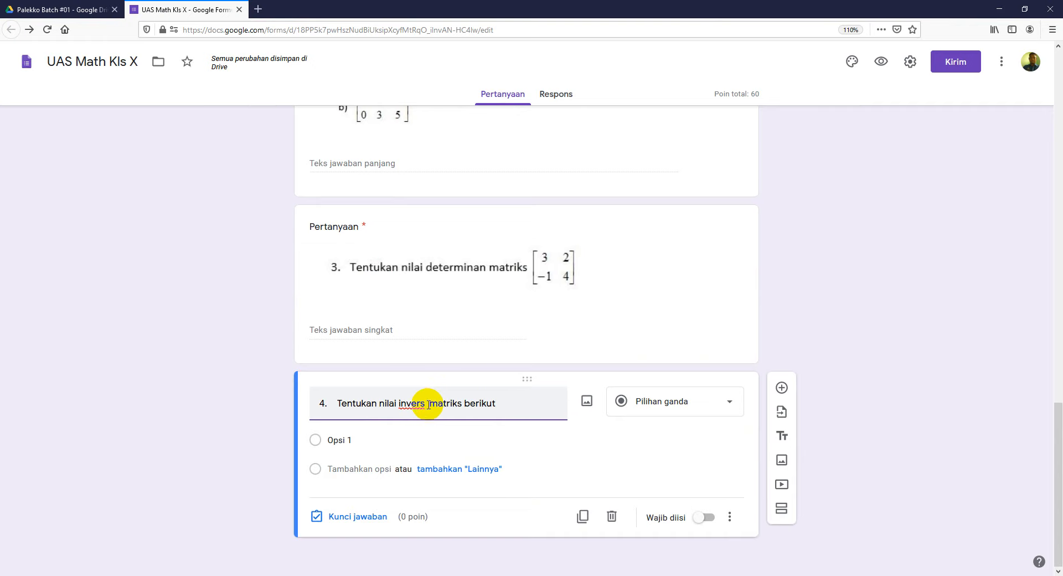
Step: Fix the title to read '4. Tentukan nilai invers matriks berikut' and return to Word
key("BackSpace")
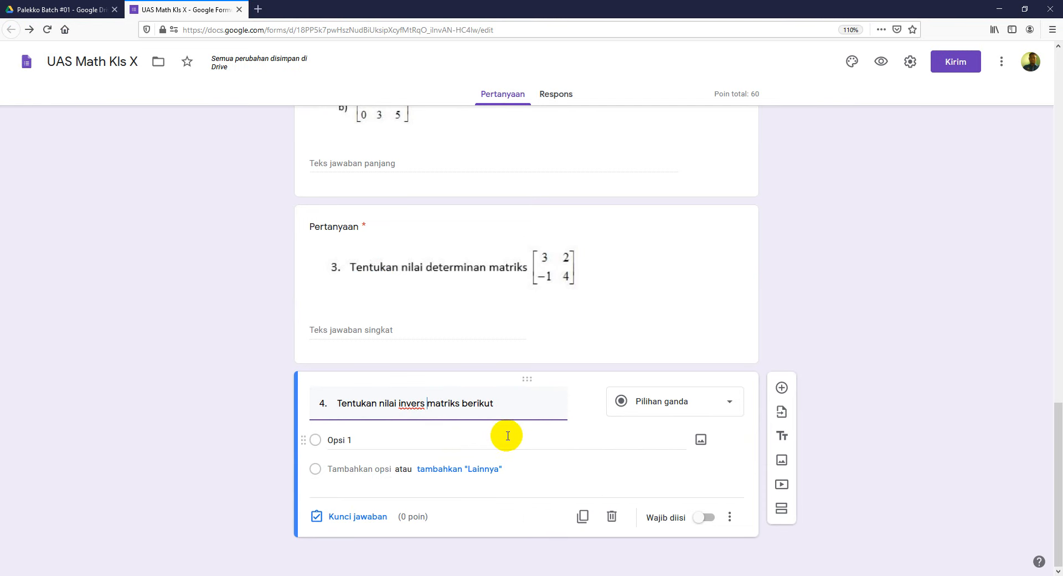
key("alt+Tab")
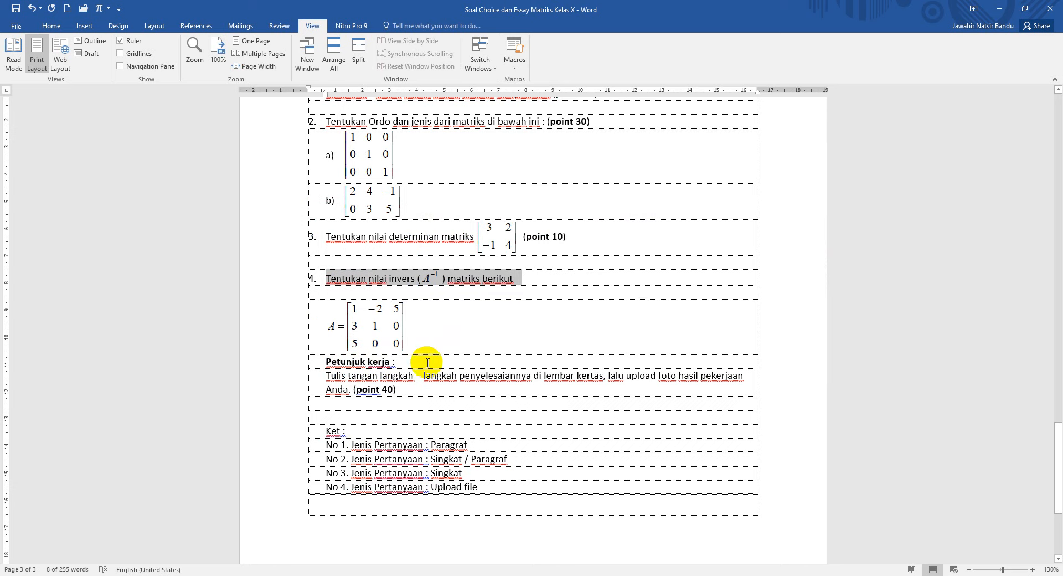
Step: Select question 4's 'Petunjuk kerja' instructions through '(point 40)' and return to the form
left_click_drag(324, 362, 356, 389)
key("ctrl+c")
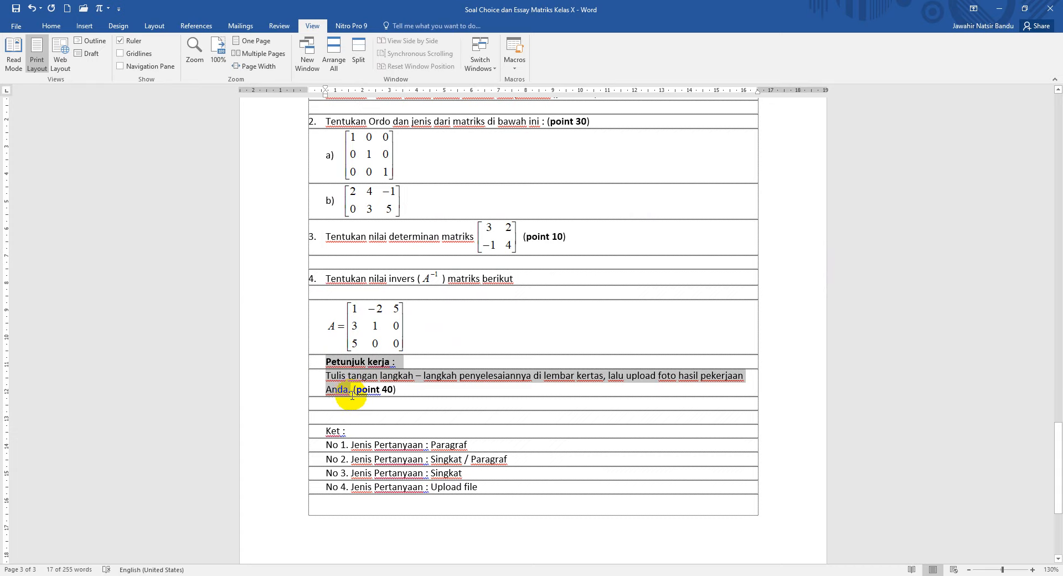
key("alt+Tab")
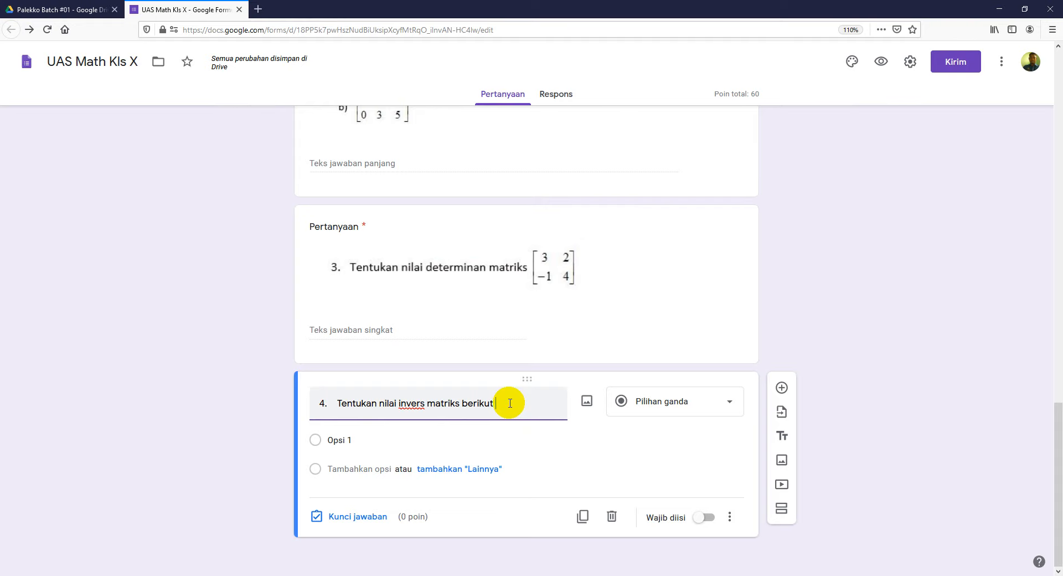
Step: Add a description to question 4 containing the pasted Petunjuk kerja instructions
left_click(734, 521)
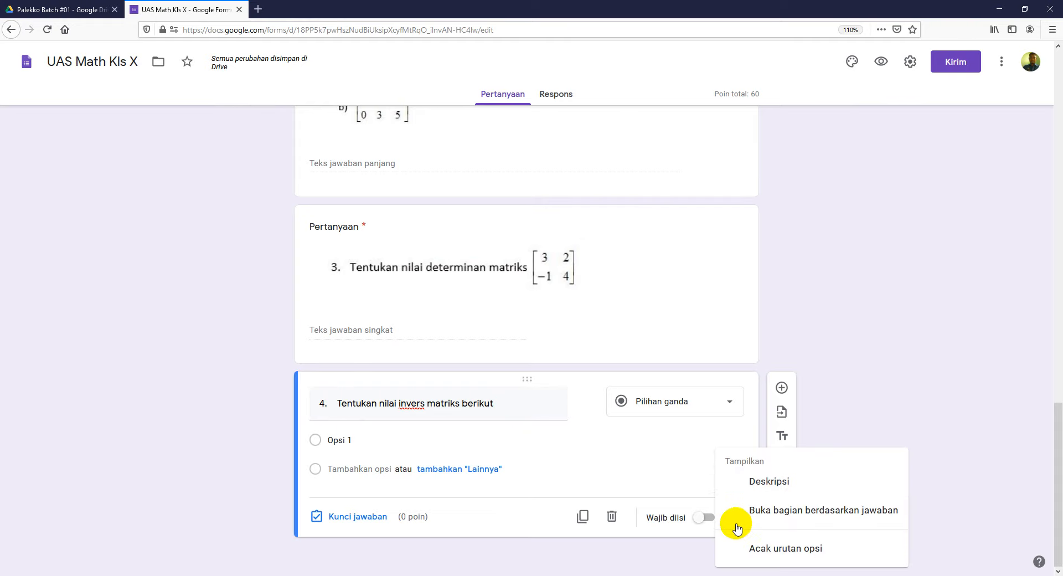
left_click(769, 485)
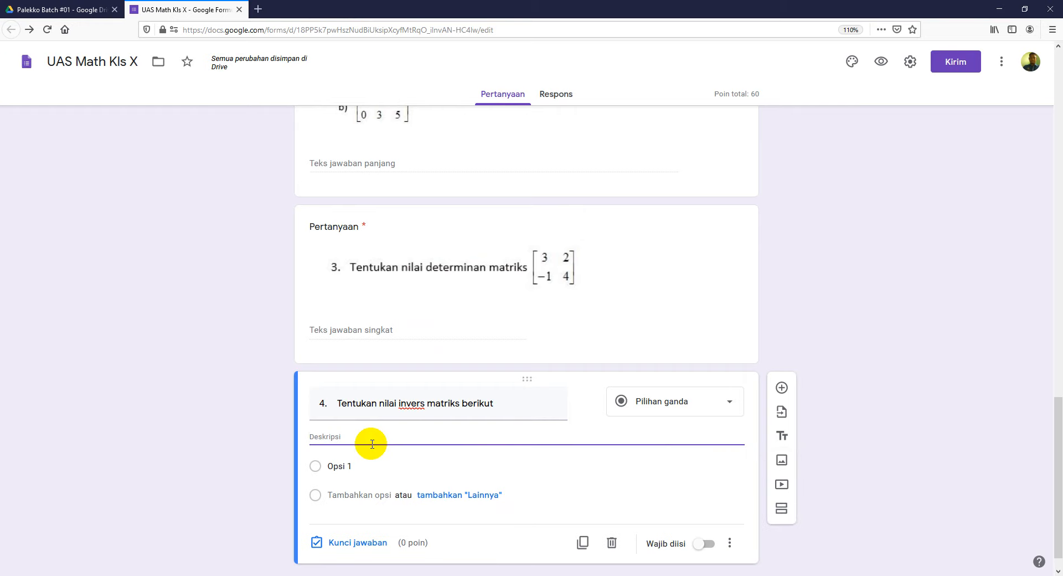
key("ctrl+v")
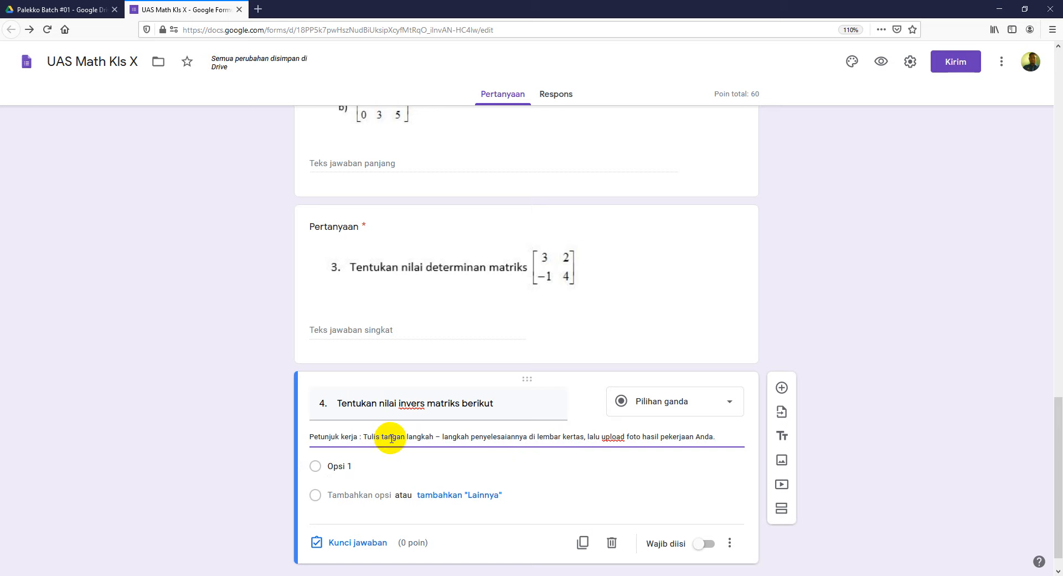
Step: Open the question title's image dialog, cancel it for now, and go back to Word
triple_click(507, 405)
left_click(587, 402)
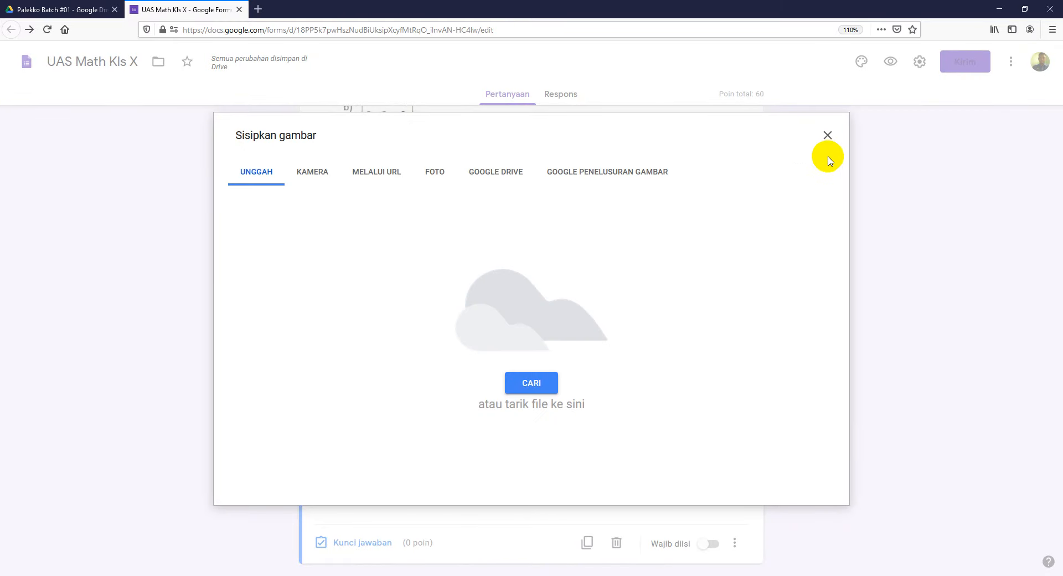
left_click(828, 136)
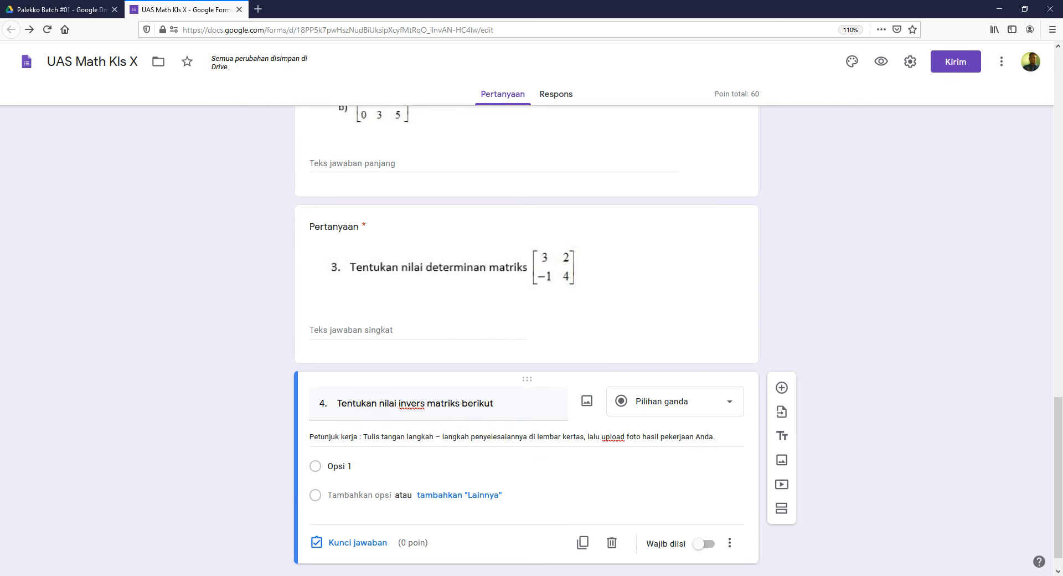
key("alt+Tab")
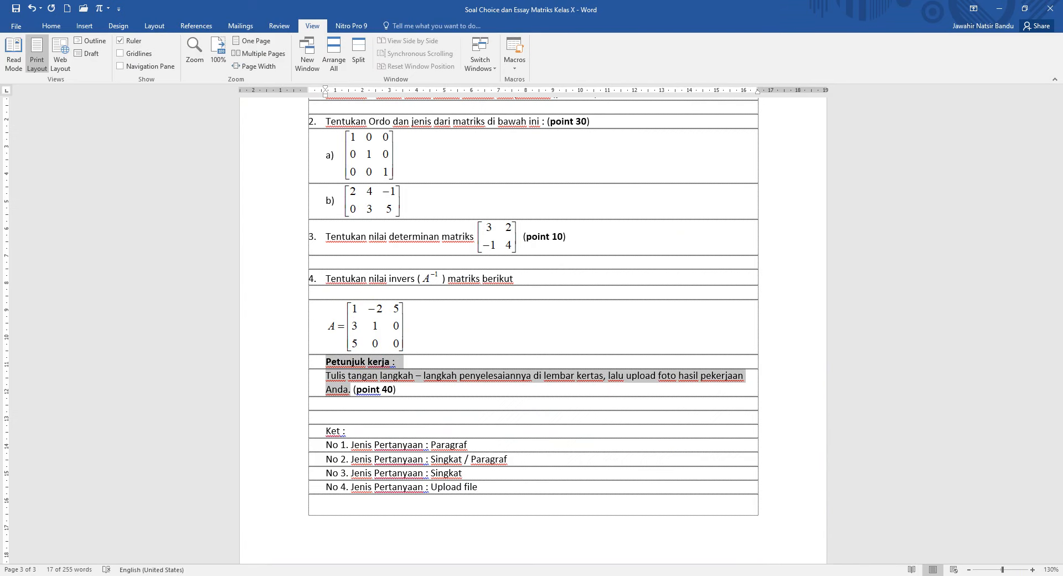
Step: Snip question 4's 3×3 matrix A from the Word document, then return to the form
left_click(396, 575)
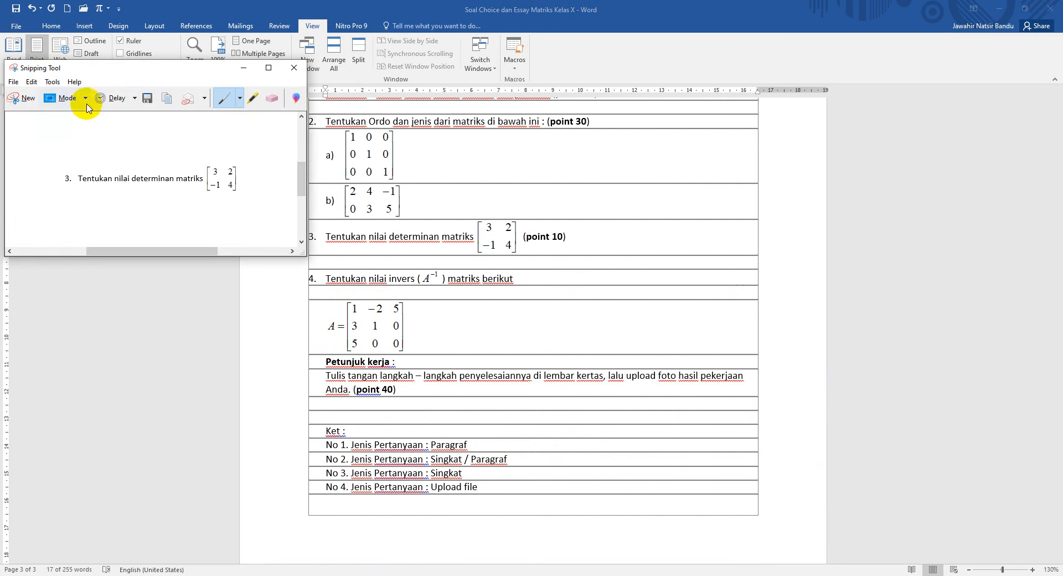
left_click(23, 98)
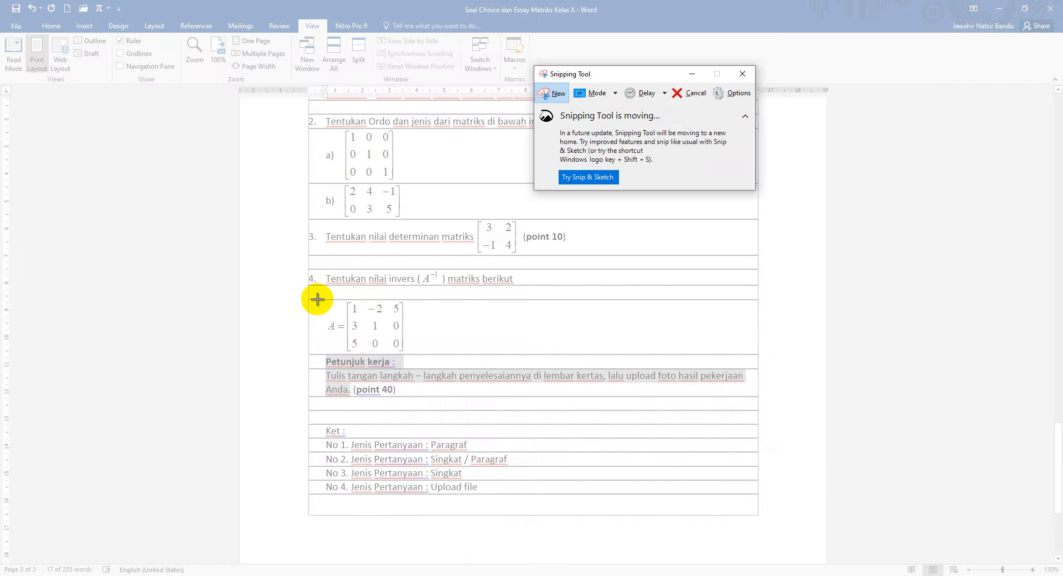
left_click_drag(320, 298, 418, 354)
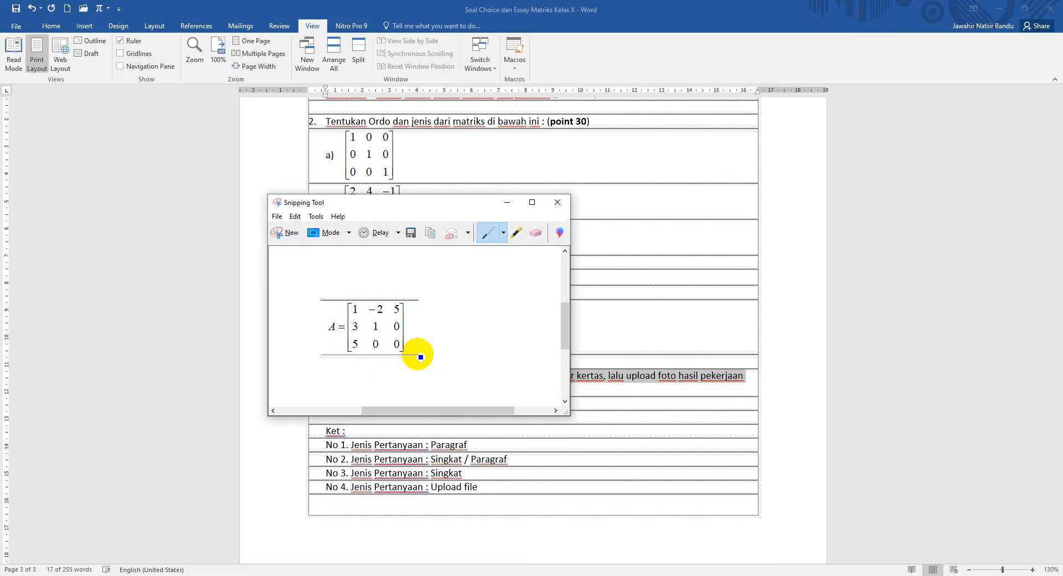
left_click(507, 202)
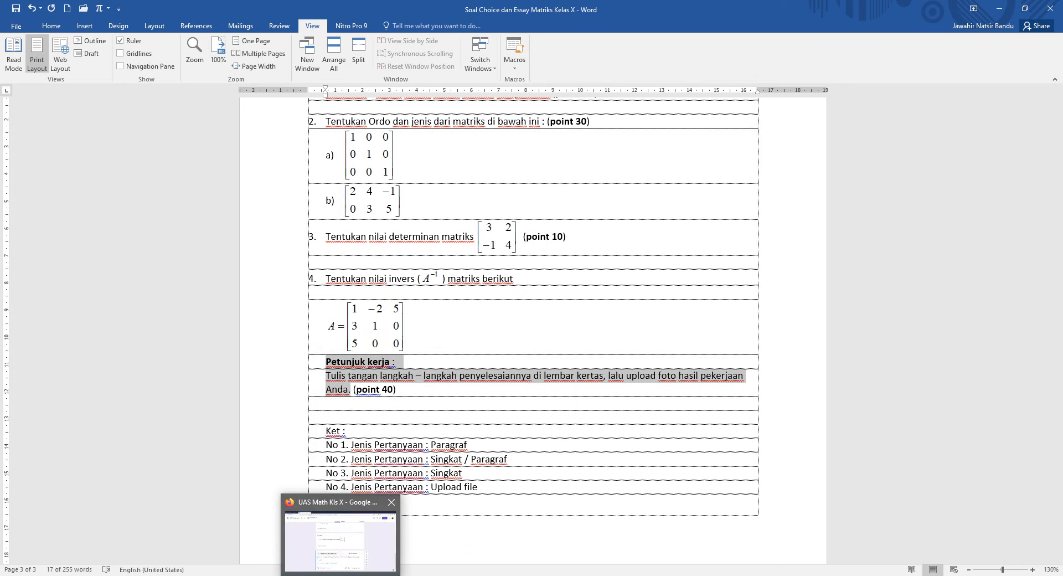
left_click(340, 540)
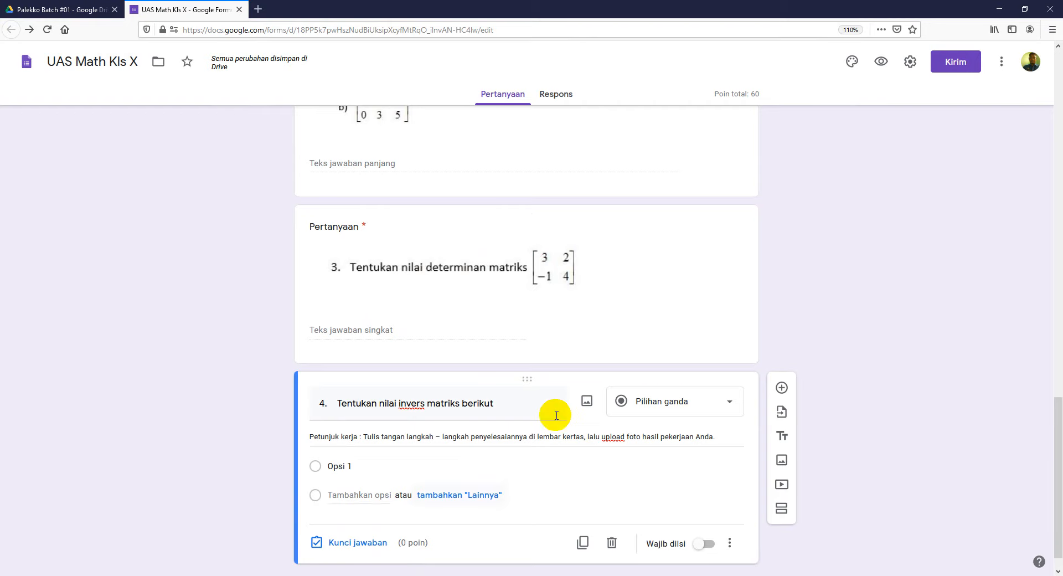
Step: Upload the 'Soal Essay No 4' matrix image into question 4 from the PALEKKO folder
left_click(588, 400)
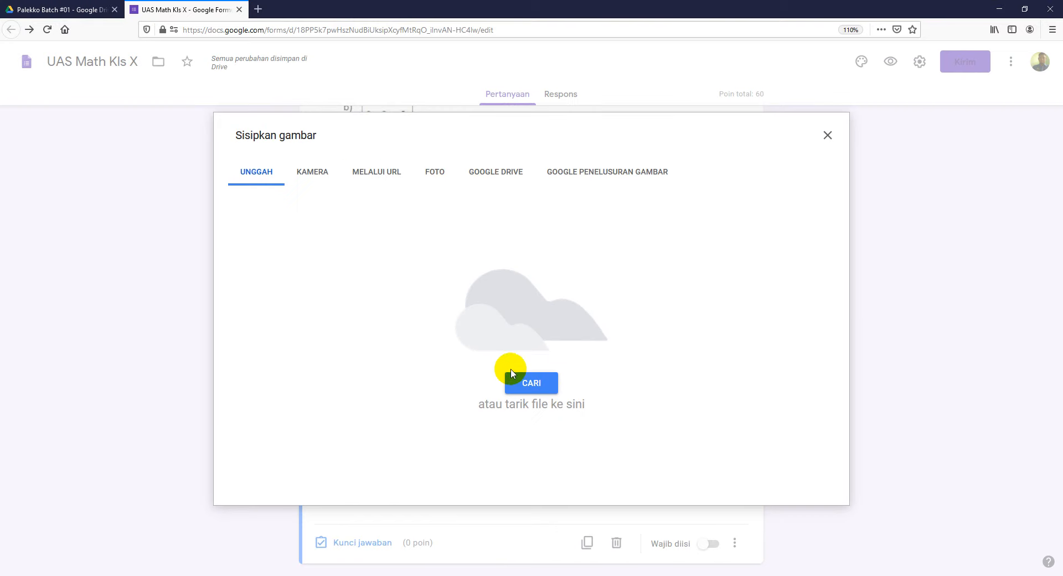
left_click(403, 533)
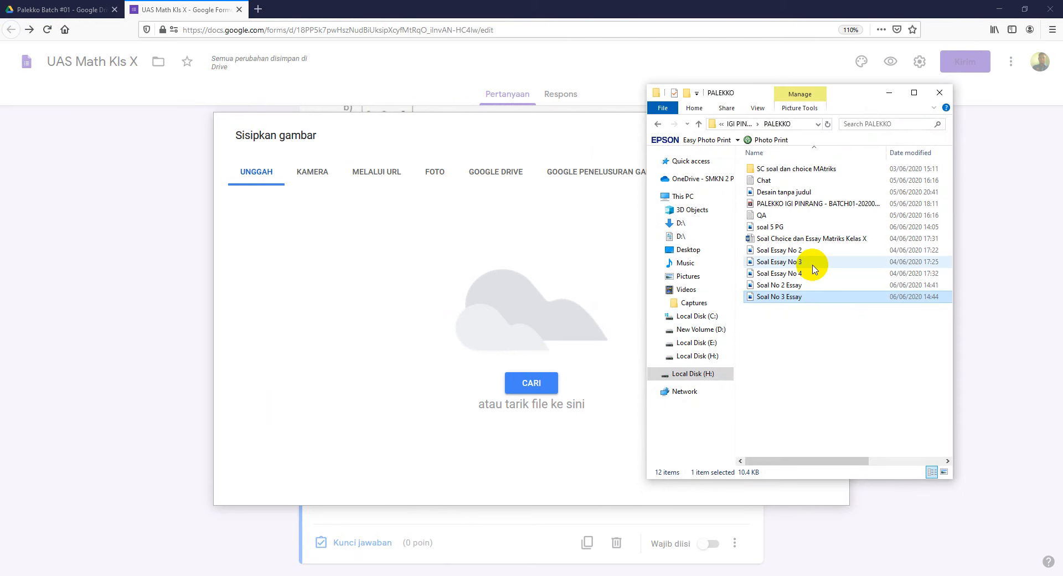
left_click(804, 275)
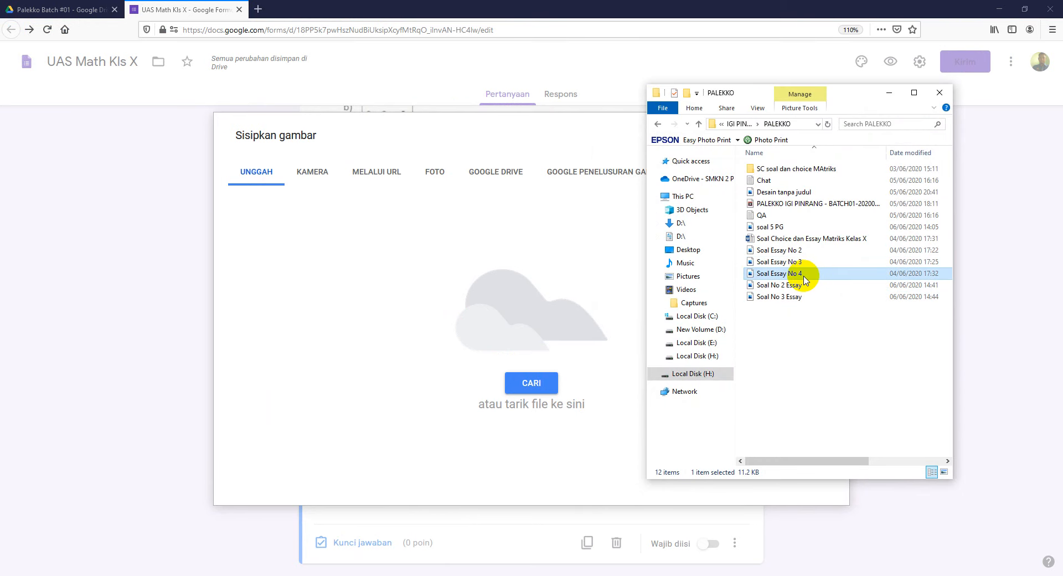
left_click_drag(809, 280, 495, 314)
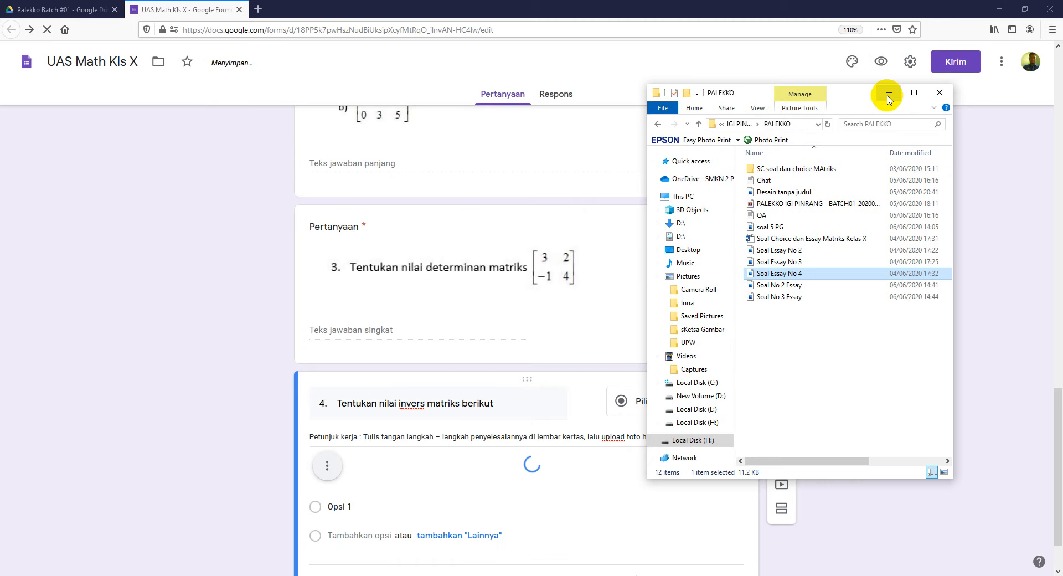
left_click(888, 92)
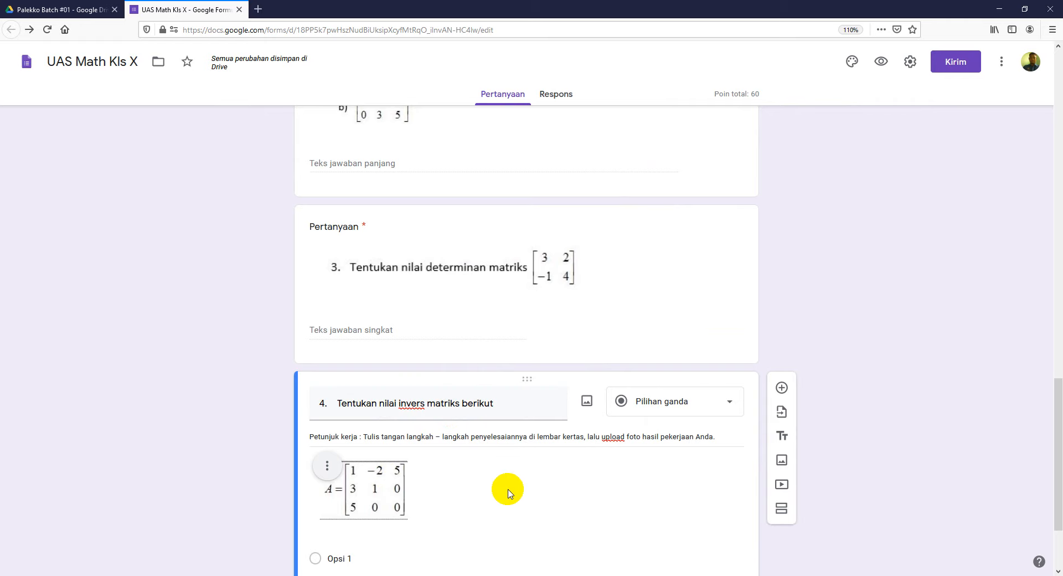
scroll(510, 493, "down", 3)
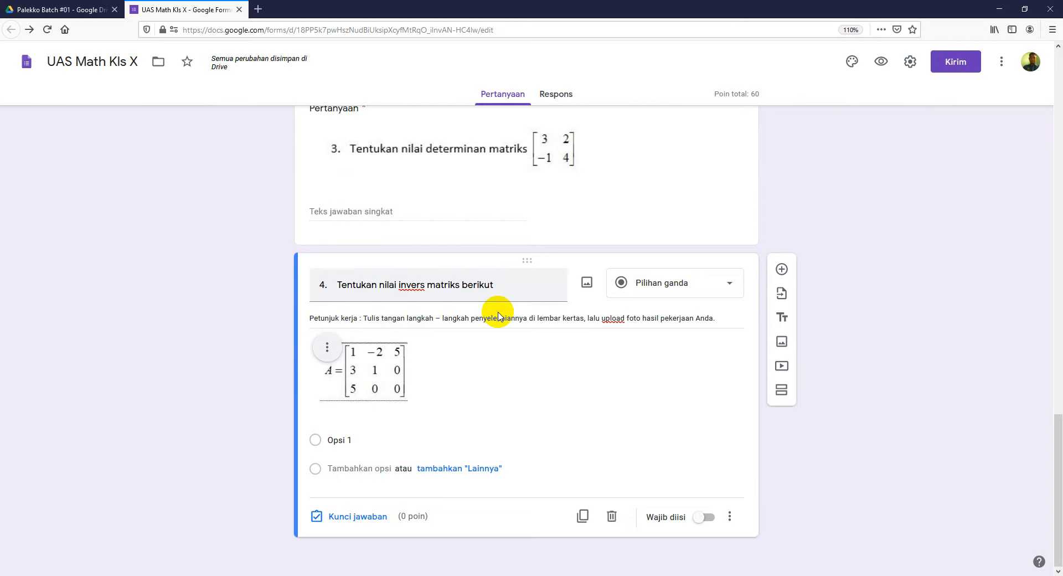
Step: In Word, move '(point 40)' onto its own line and switch to Read Mode
left_click(361, 551)
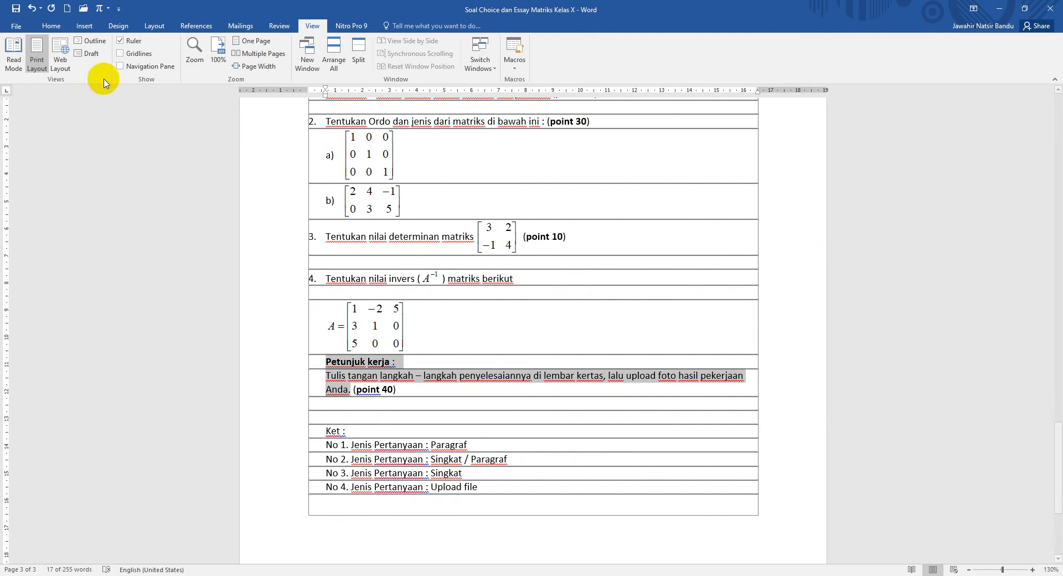
left_click(380, 389)
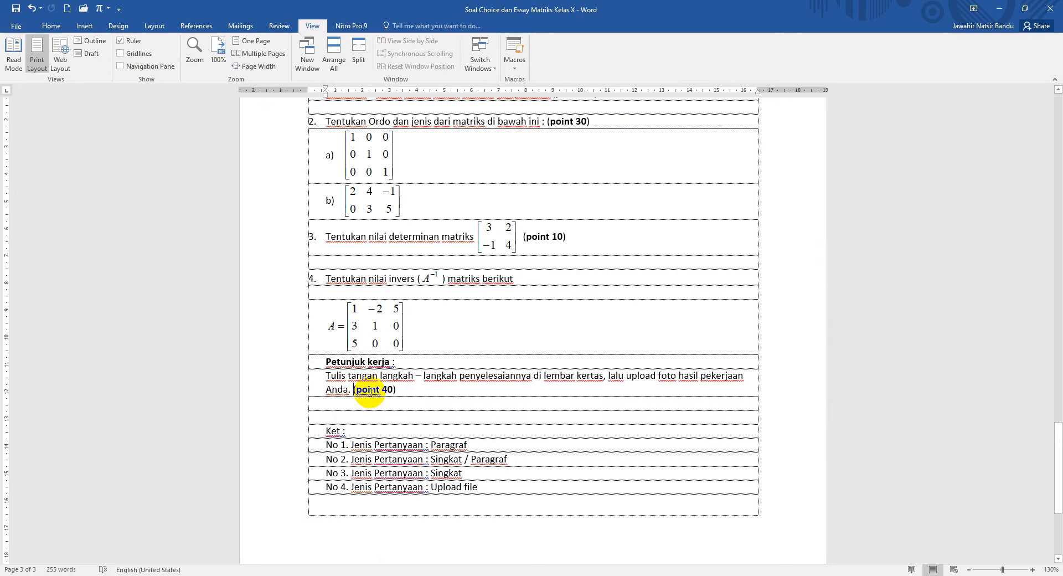
key("Return")
key("Return")
key("Return")
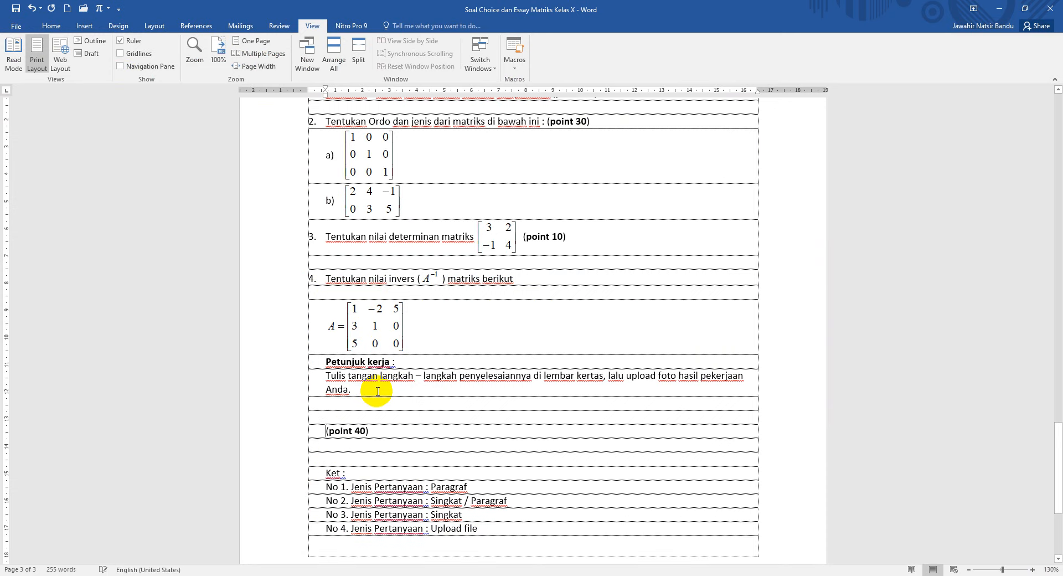
left_click(14, 65)
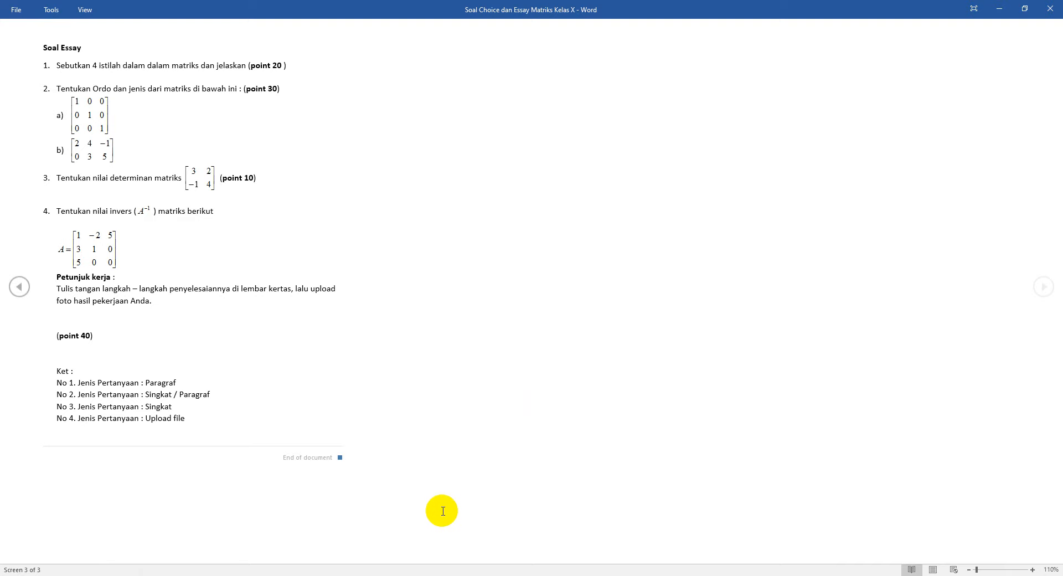
Step: Snip question 4 together with its instructions using Snipping Tool
left_click(523, 575)
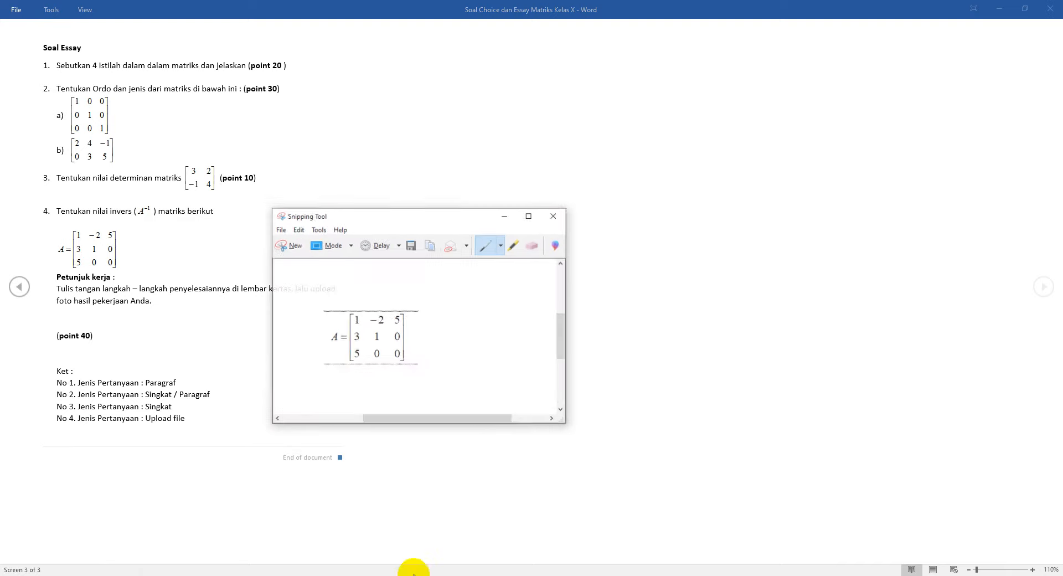
left_click(288, 235)
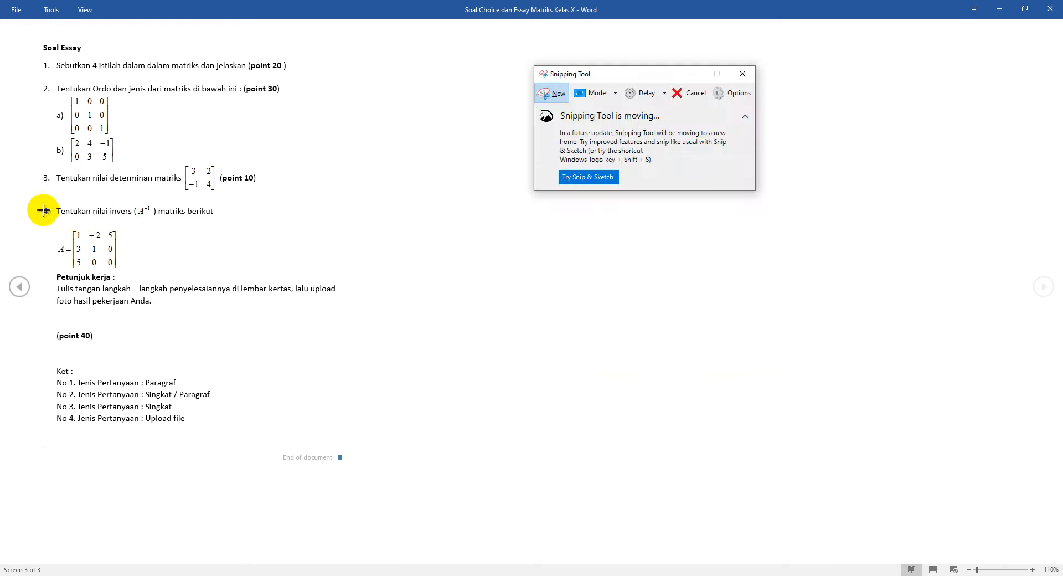
left_click_drag(42, 203, 340, 311)
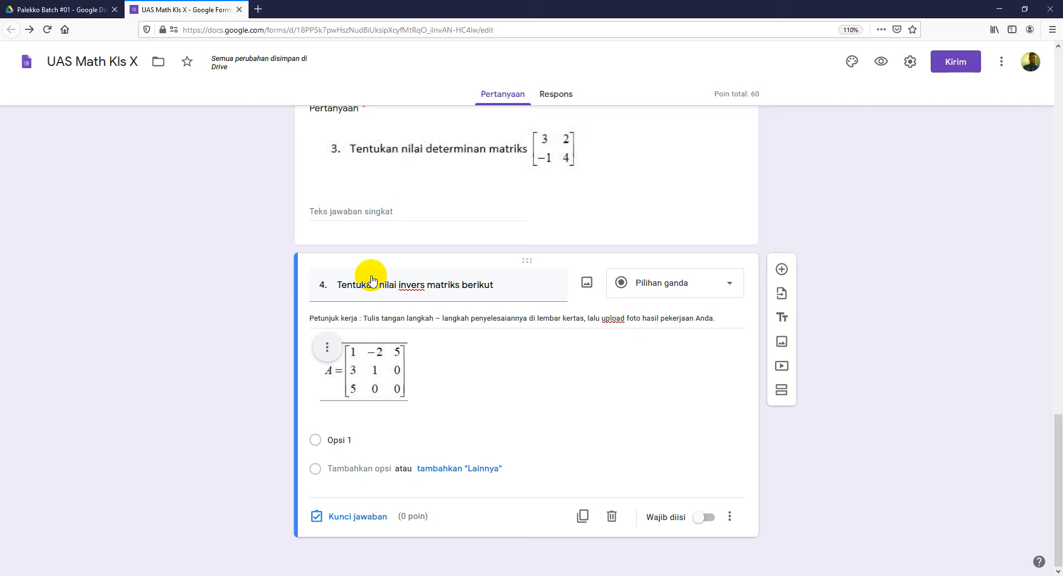
Step: Delete question 4's title text and Petunjuk kerja description, then select the matrix image
left_click_drag(523, 287, 294, 282)
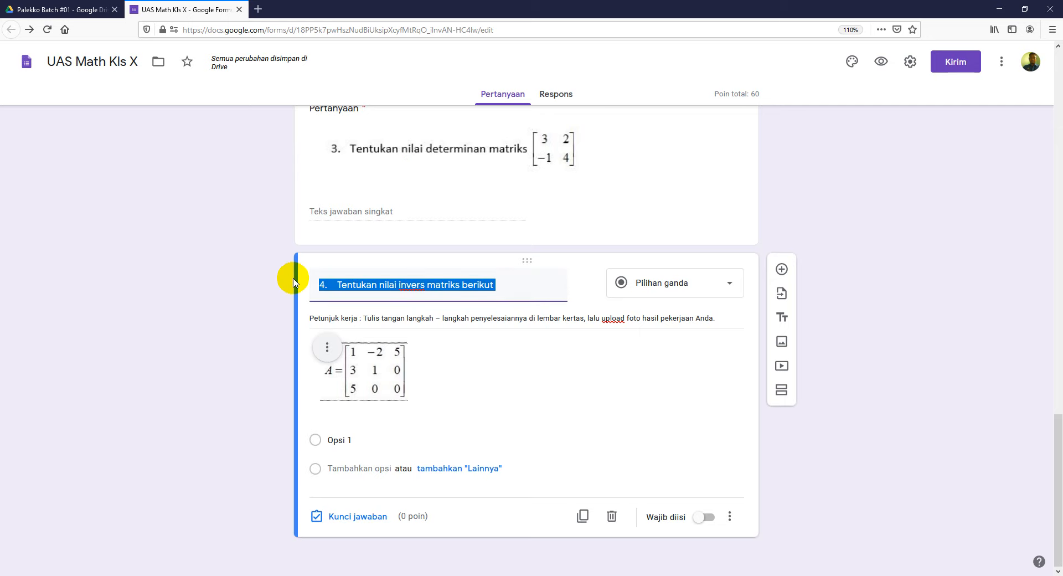
key("BackSpace")
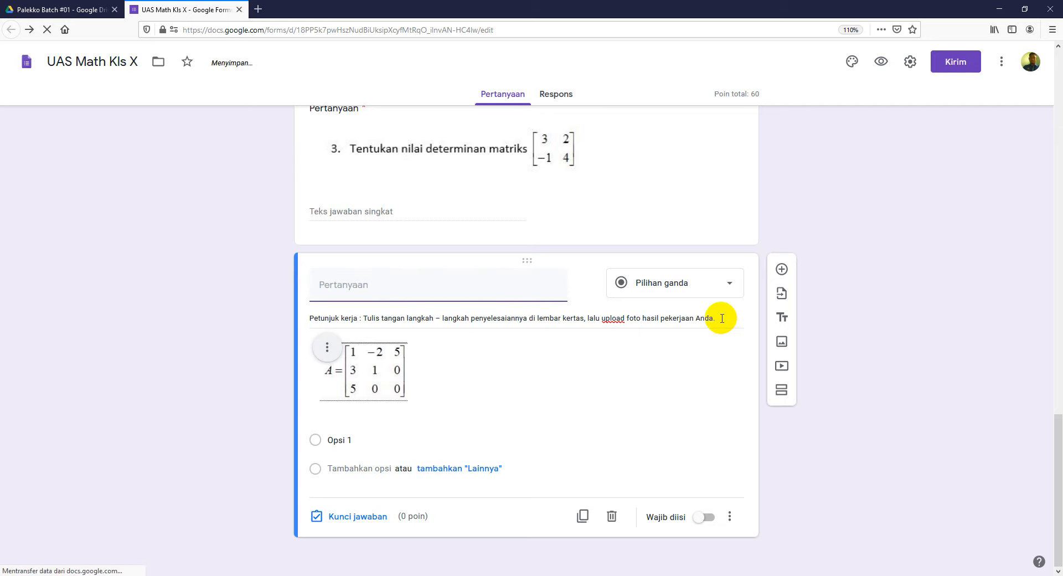
triple_click(310, 317)
key("BackSpace")
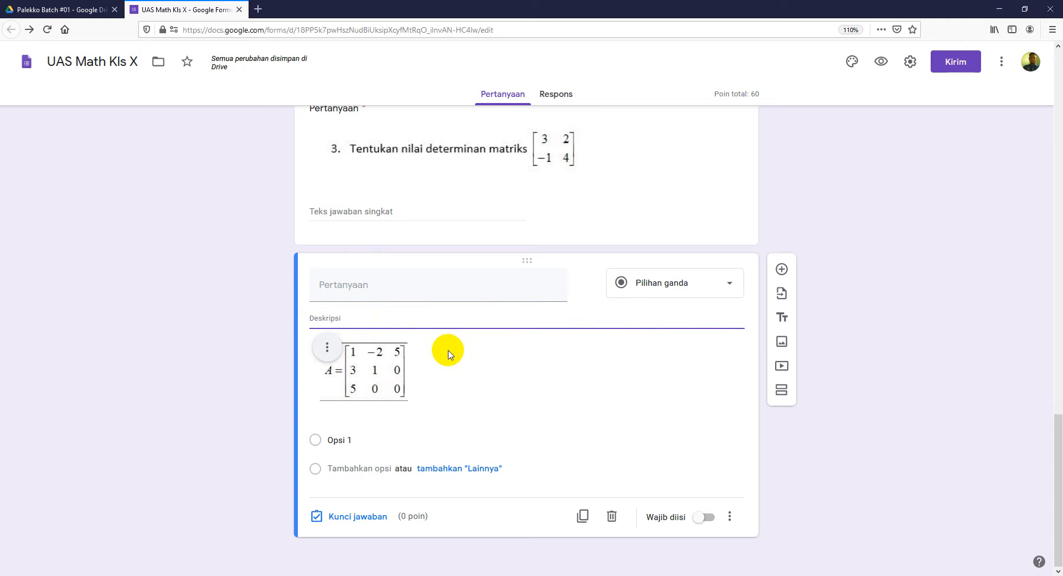
left_click(396, 367)
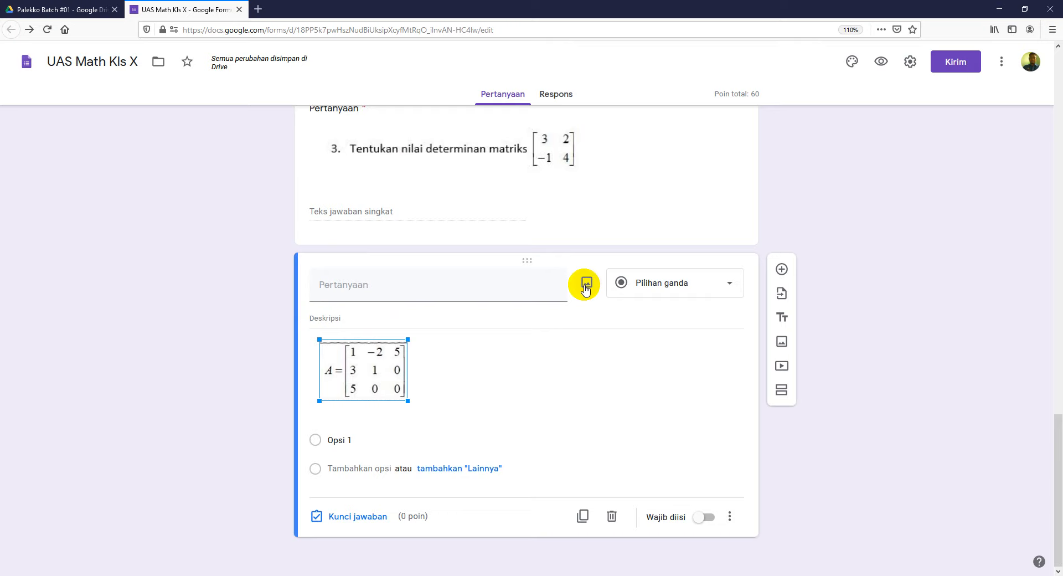
Step: Save the question 4 snip as JPEG 'Soal Essay No 4 baru'
left_click(586, 288)
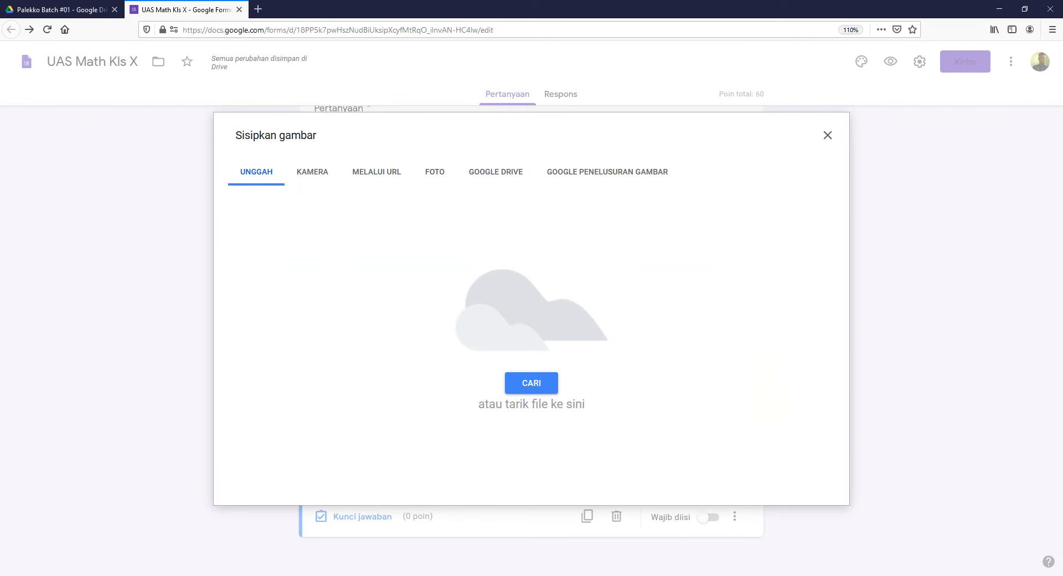
key("alt+Tab")
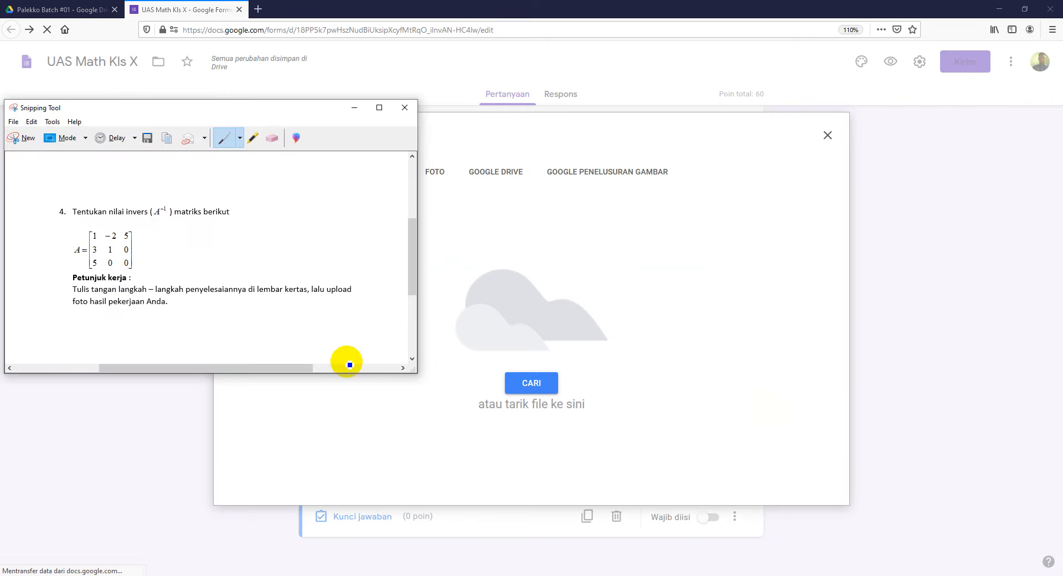
left_click(148, 139)
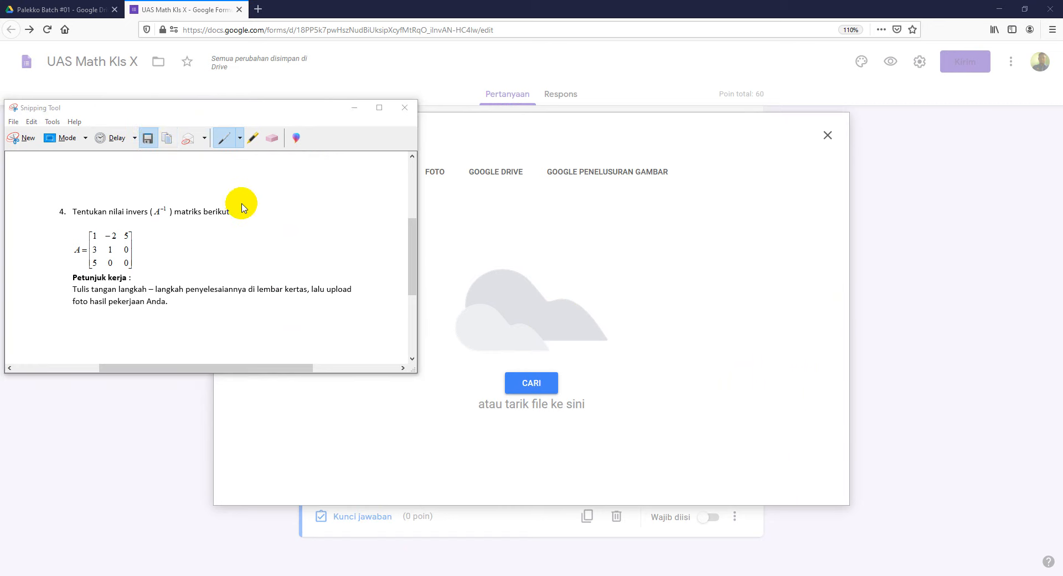
left_click(380, 210)
left_click(153, 350)
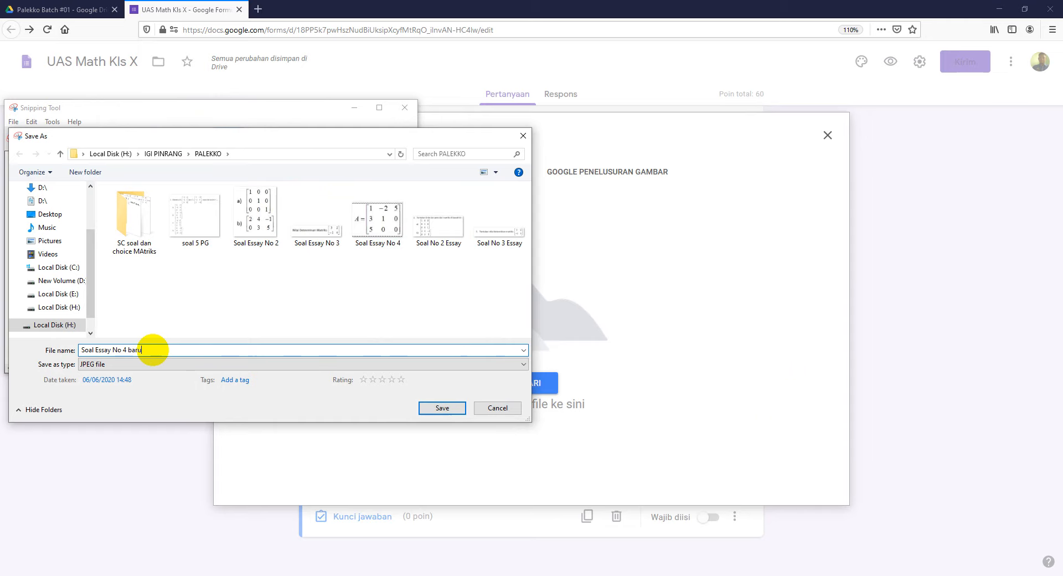
left_click(441, 408)
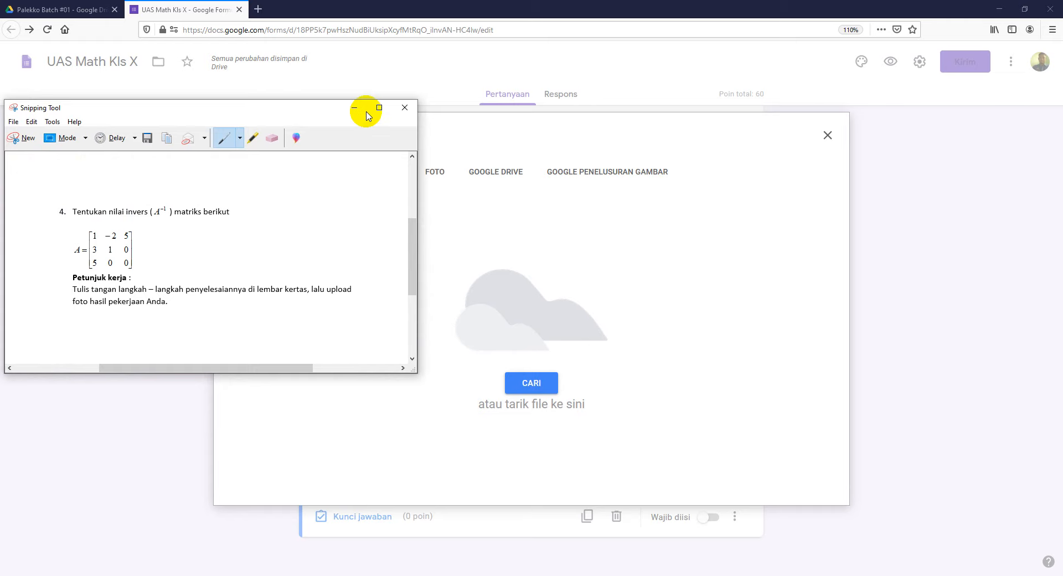
Step: Upload 'Soal Essay No 4 baru' into question 4 via the insert-image dialog
left_click(406, 575)
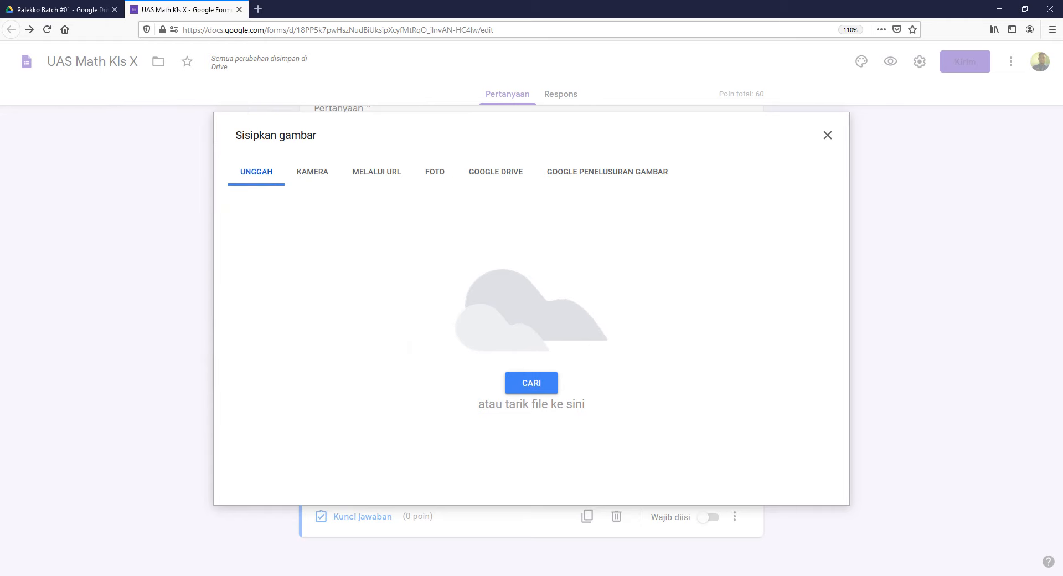
mouse_move(232, 575)
left_click(411, 543)
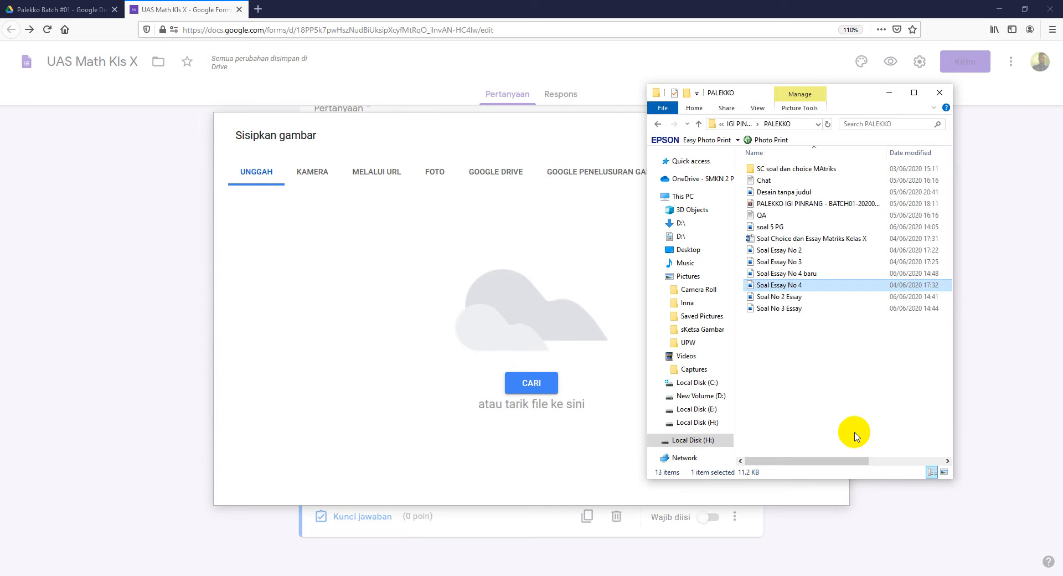
left_click_drag(815, 274, 486, 311)
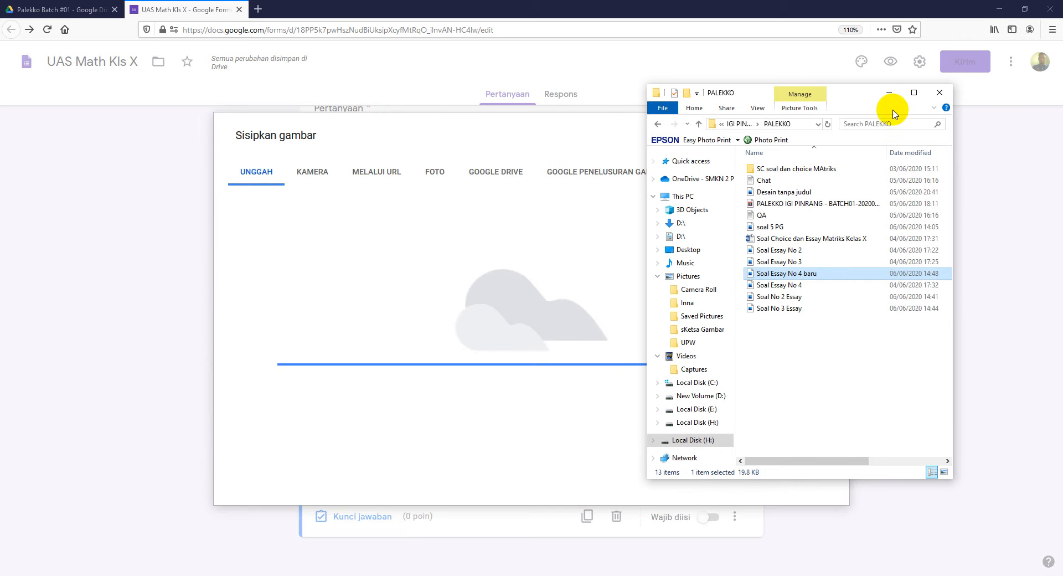
left_click(889, 93)
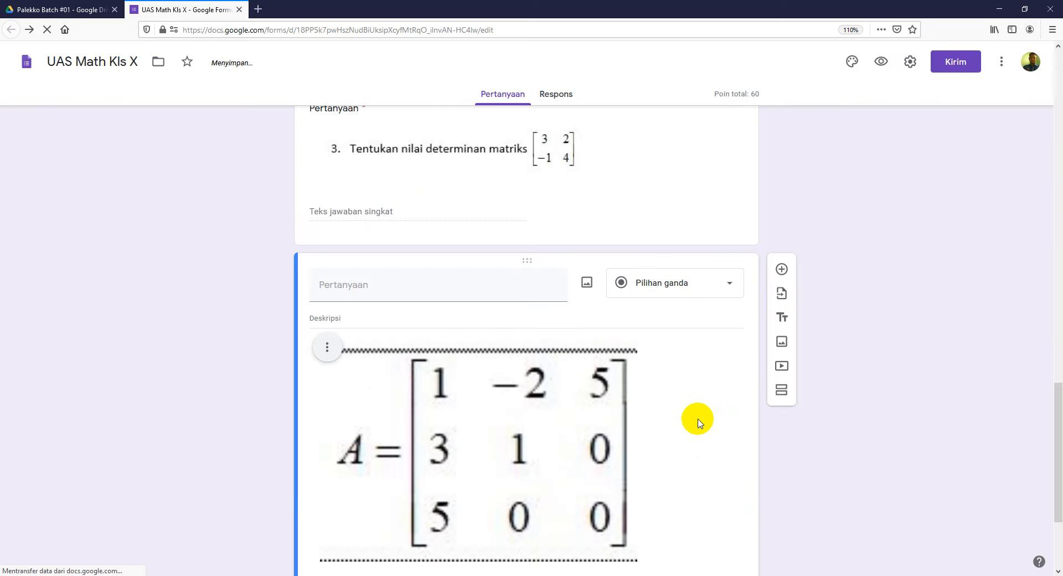
Step: Set question 4 to 40 points in the answer key, bringing the form total to 100
scroll(731, 423, "down", 2)
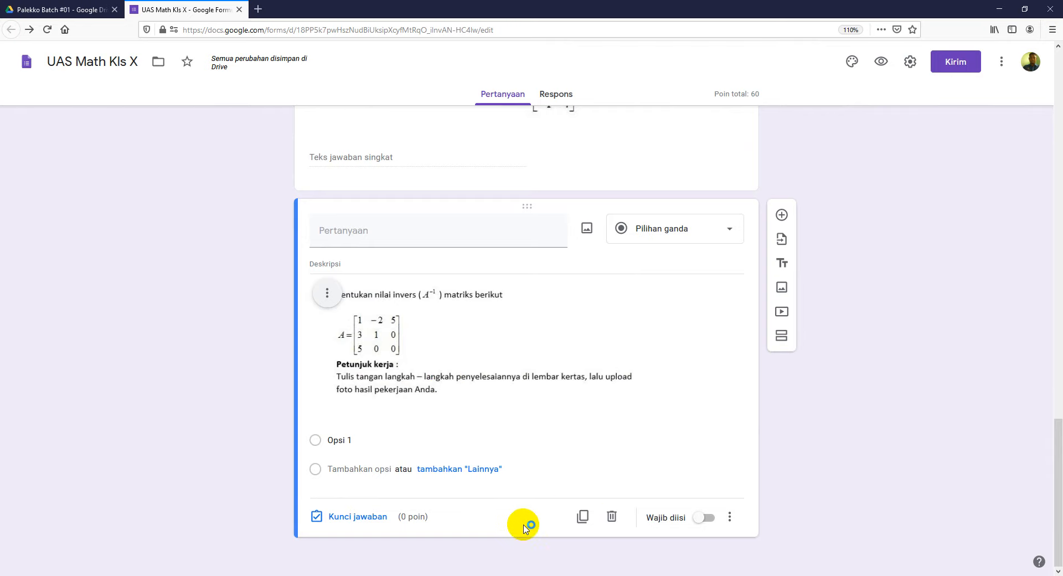
left_click(366, 517)
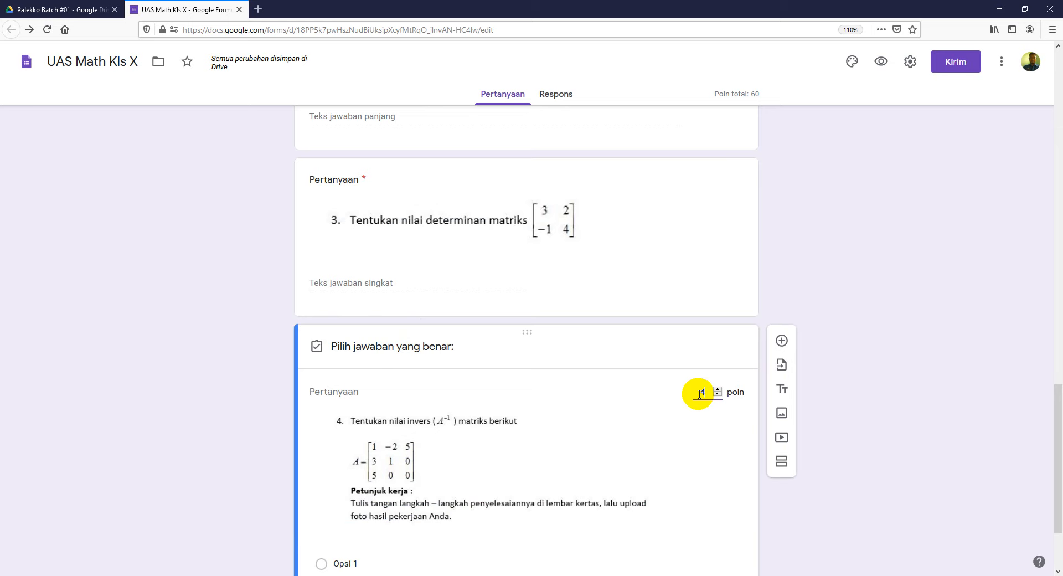
scroll(863, 405, "down", 3)
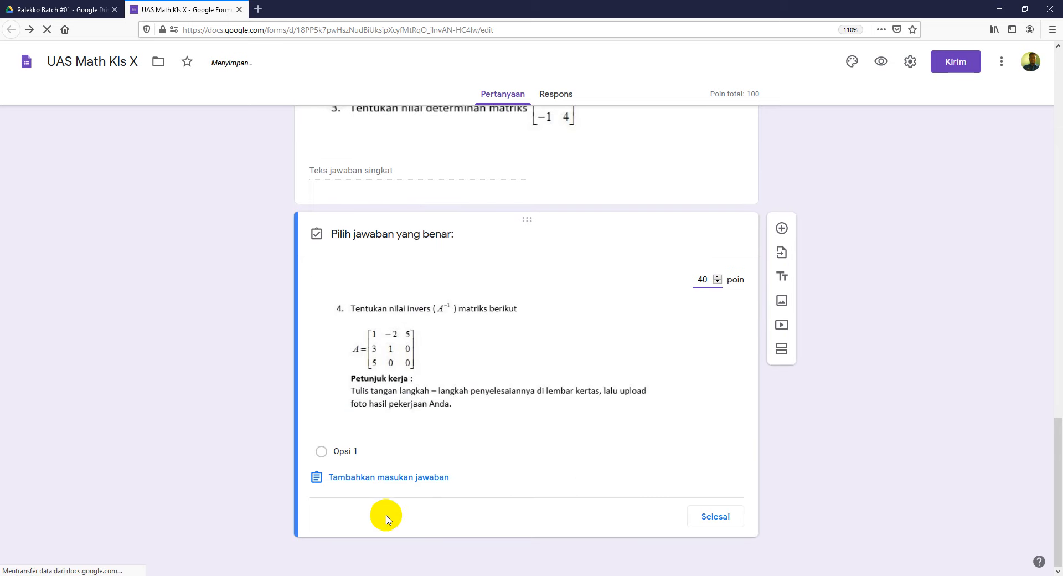
left_click(708, 517)
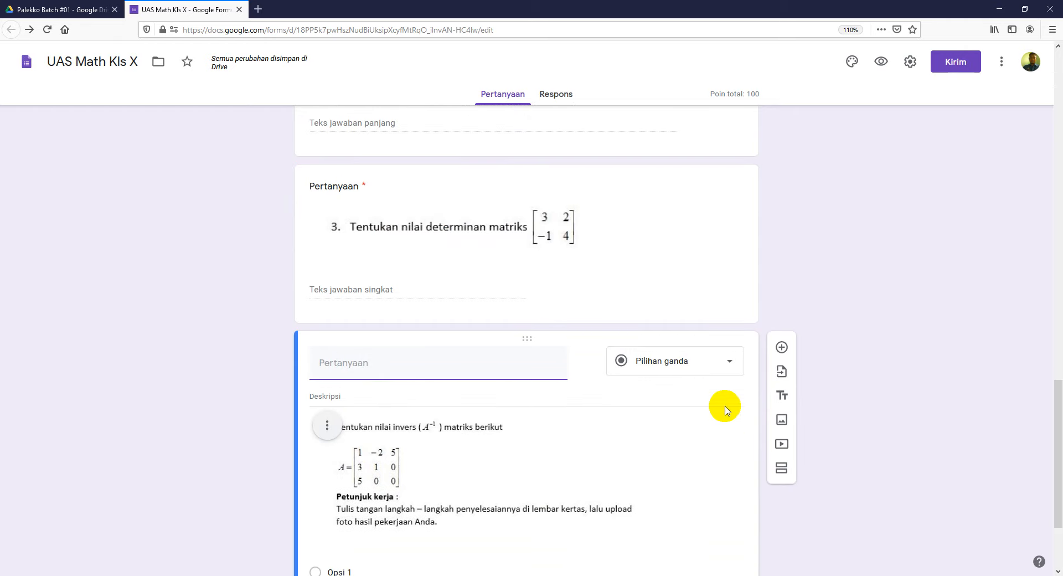
Step: Change question 4 to an Upload file question and allow respondents to upload files to Drive
left_click(707, 363)
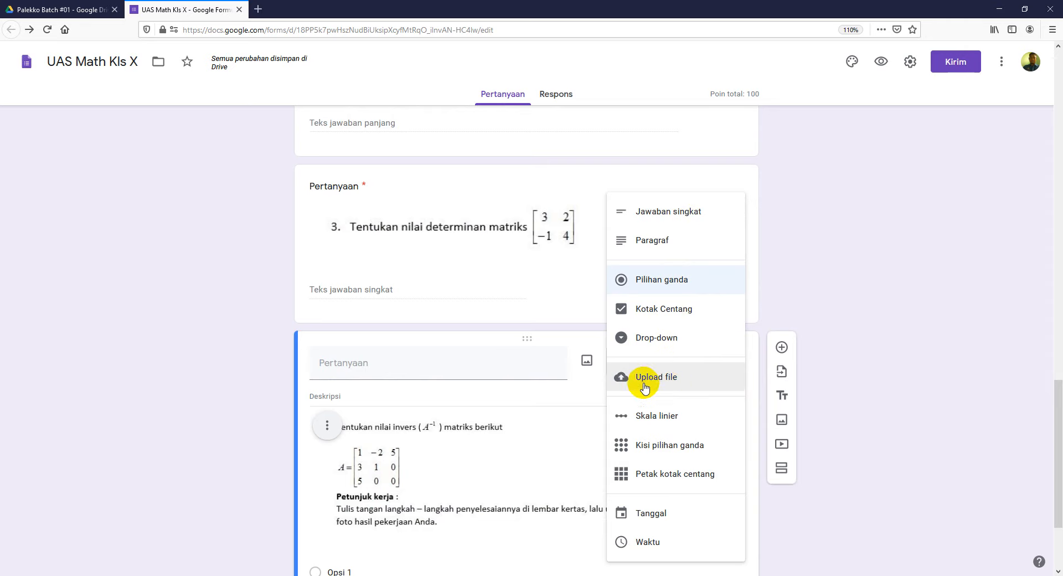
left_click(915, 267)
scroll(597, 392, "down", 2)
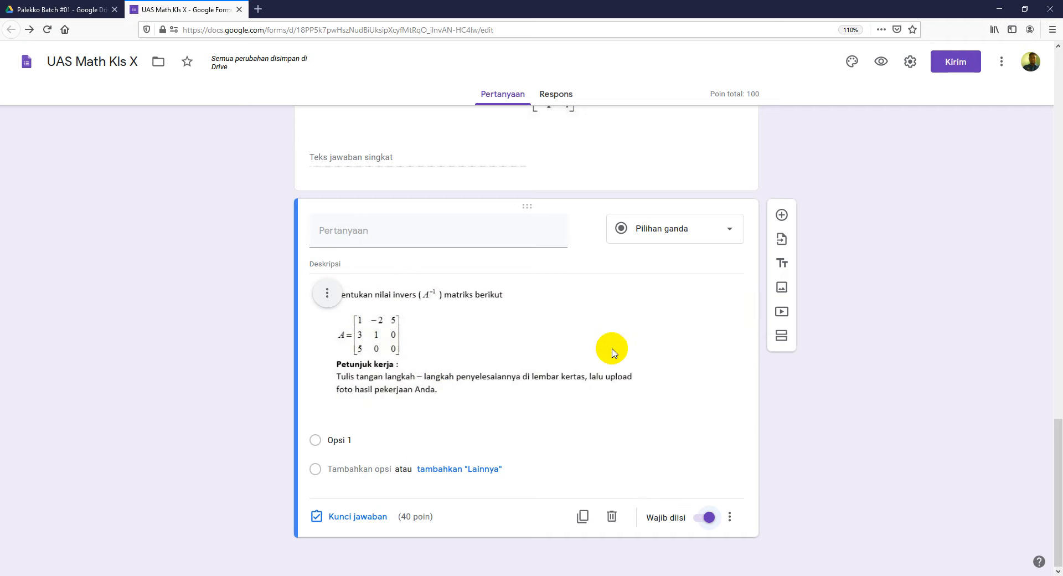
left_click(729, 229)
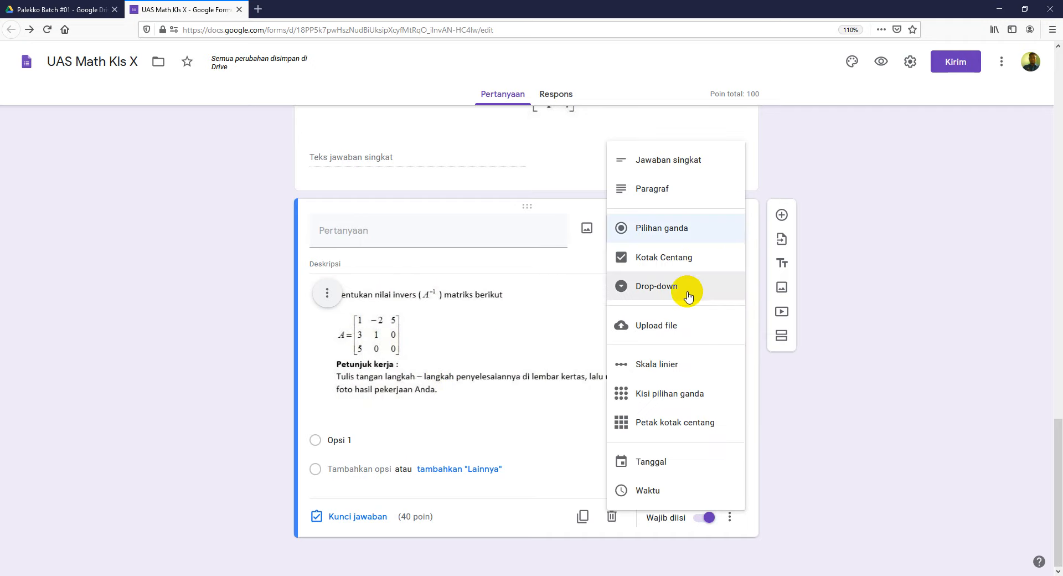
left_click(677, 332)
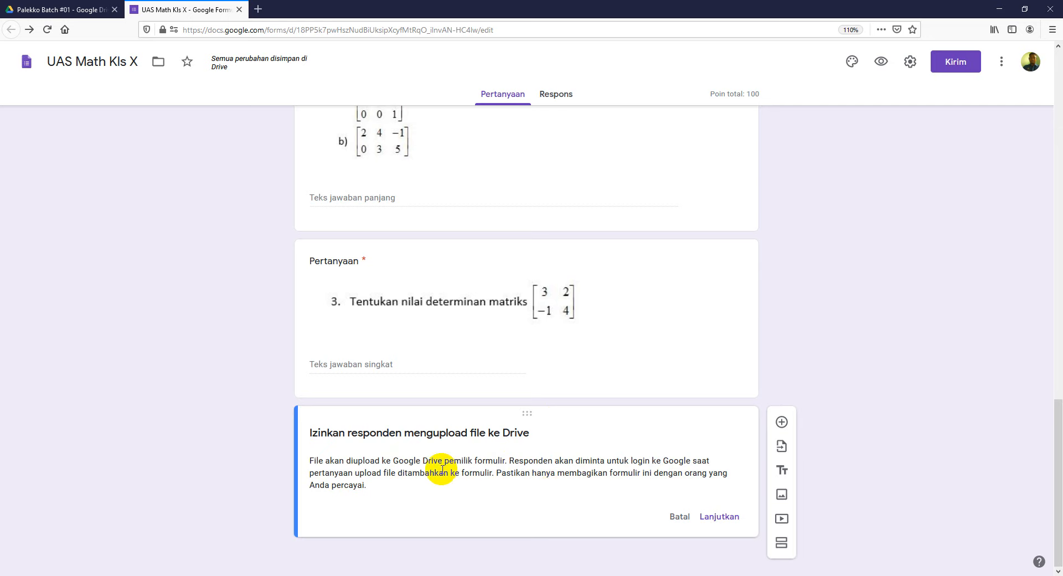
left_click(720, 518)
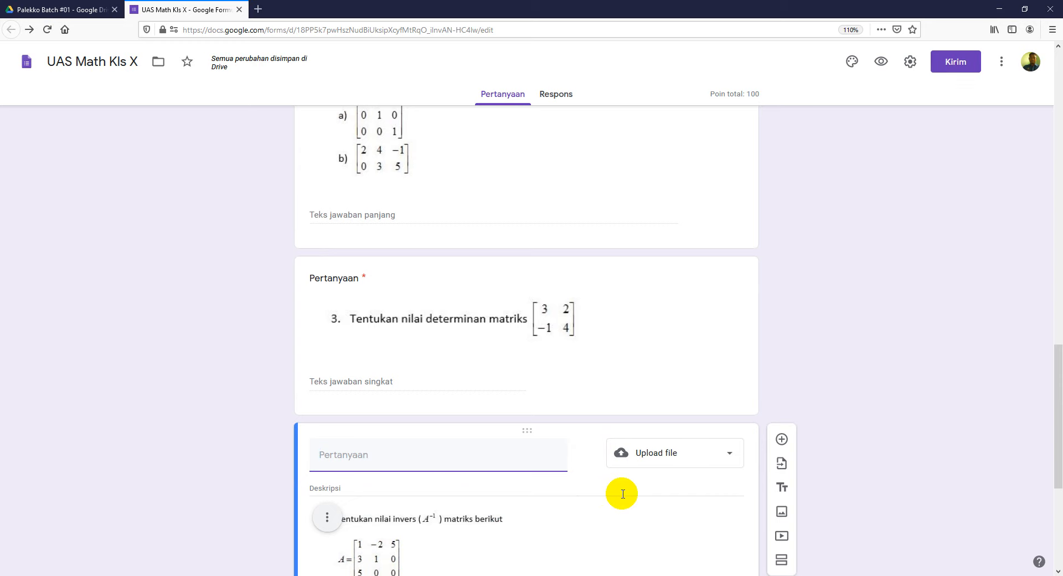
left_click(108, 13)
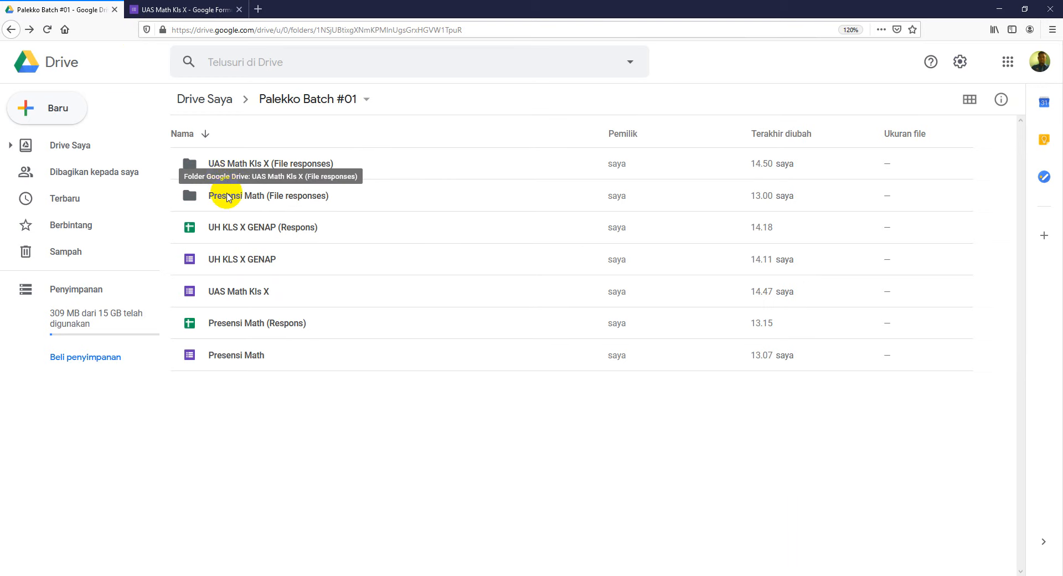
Step: Select the 'UAS Math Kls X (File responses)' folder inside Palekko Batch #01 in Drive
left_click(258, 166)
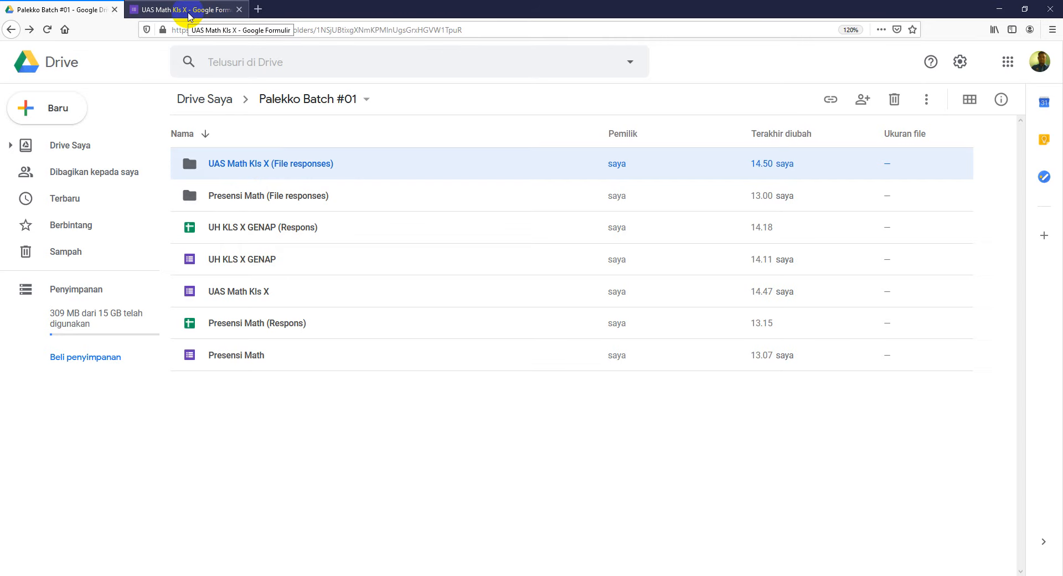
Step: Limit question 4 uploads to Gambar files only, at most 1 file of up to 1 MB
left_click(188, 11)
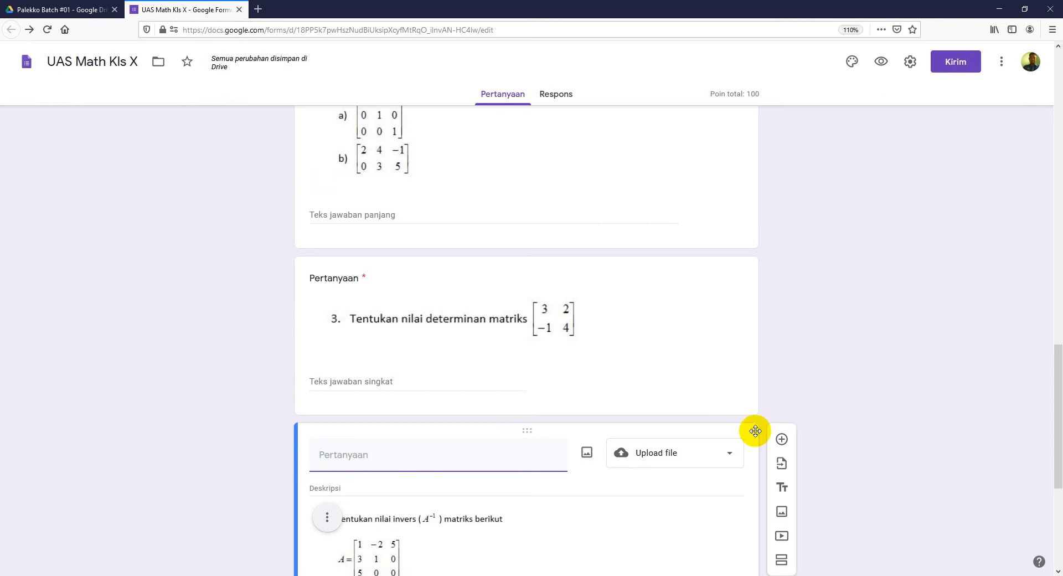
scroll(862, 390, "down", 5)
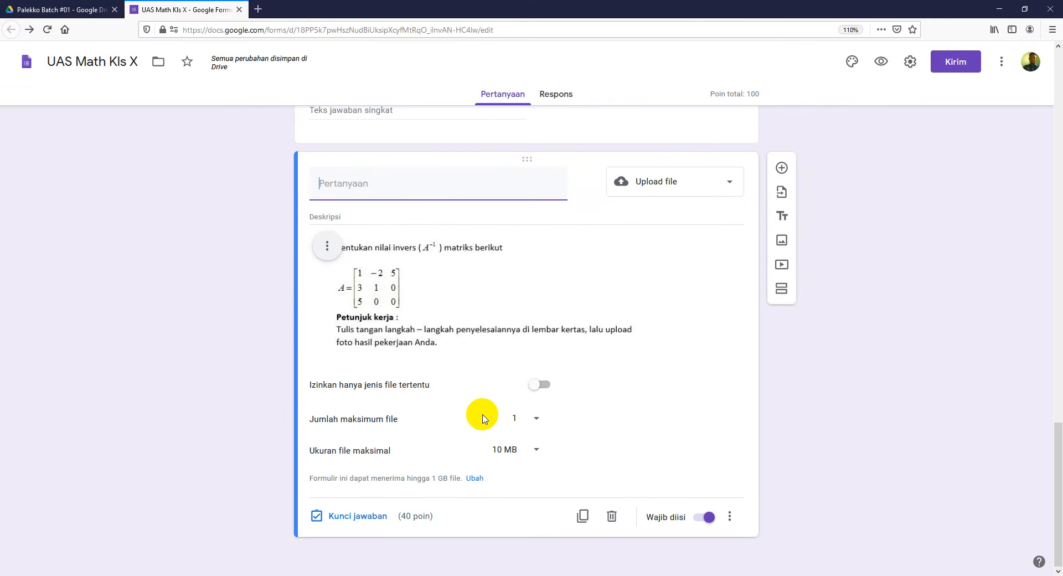
left_click(541, 385)
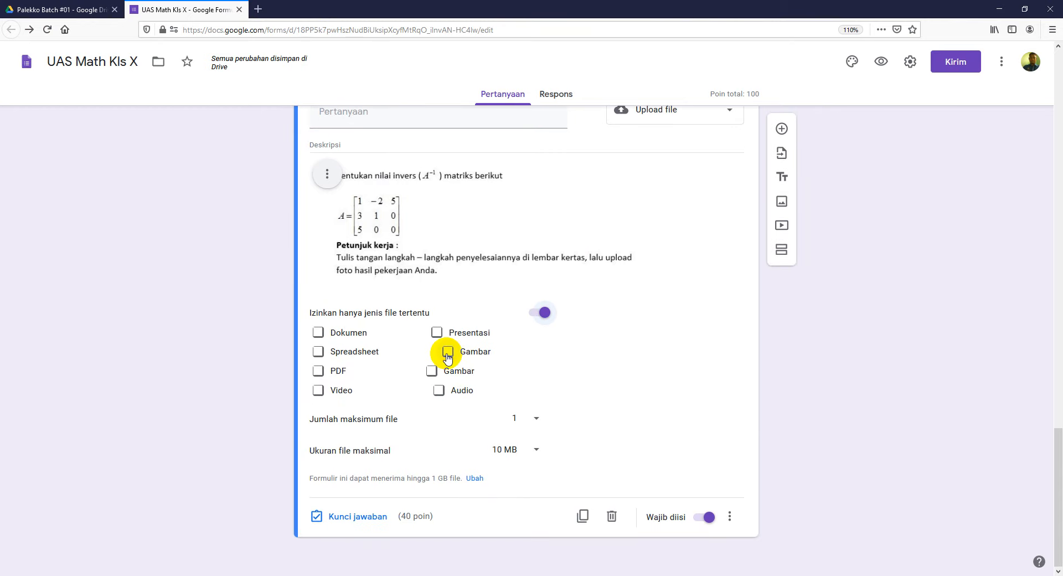
left_click(433, 370)
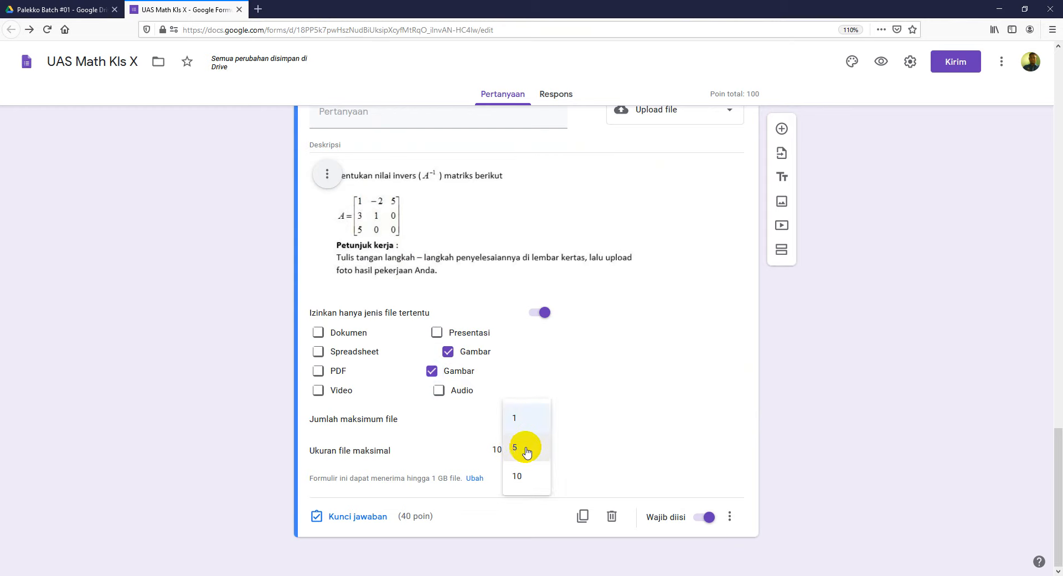
left_click(532, 416)
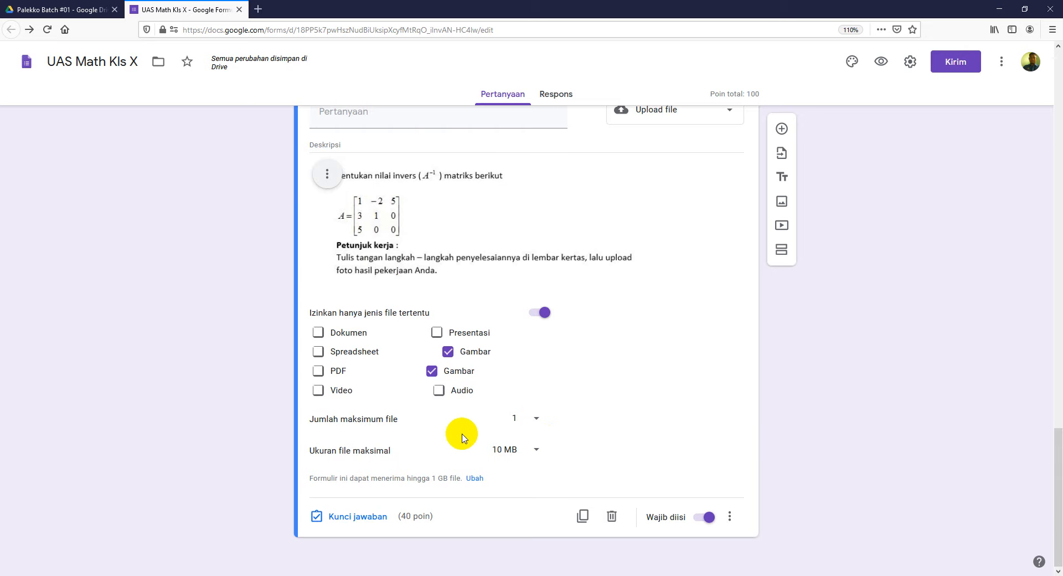
left_click(536, 451)
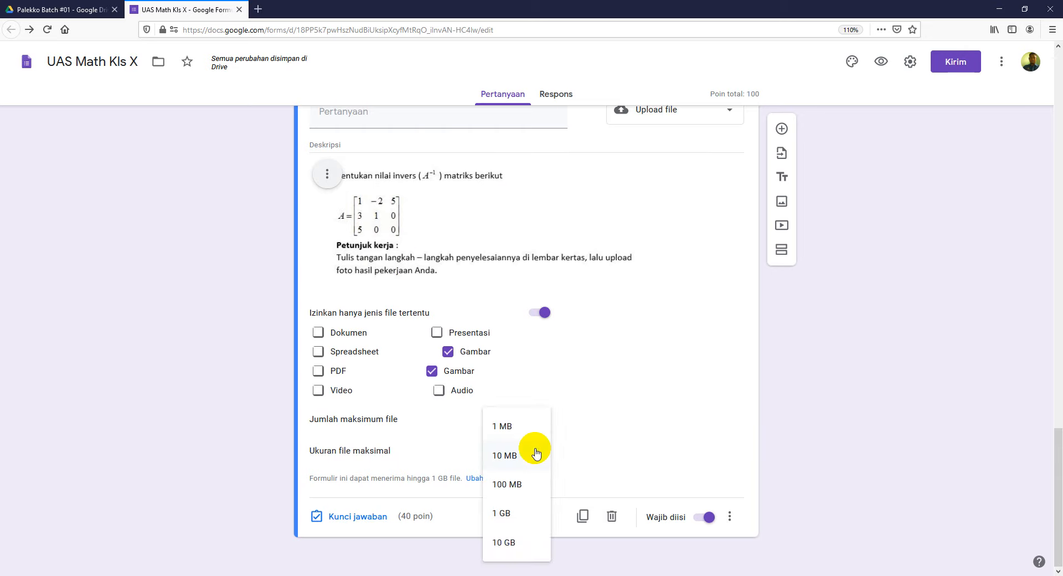
left_click(523, 426)
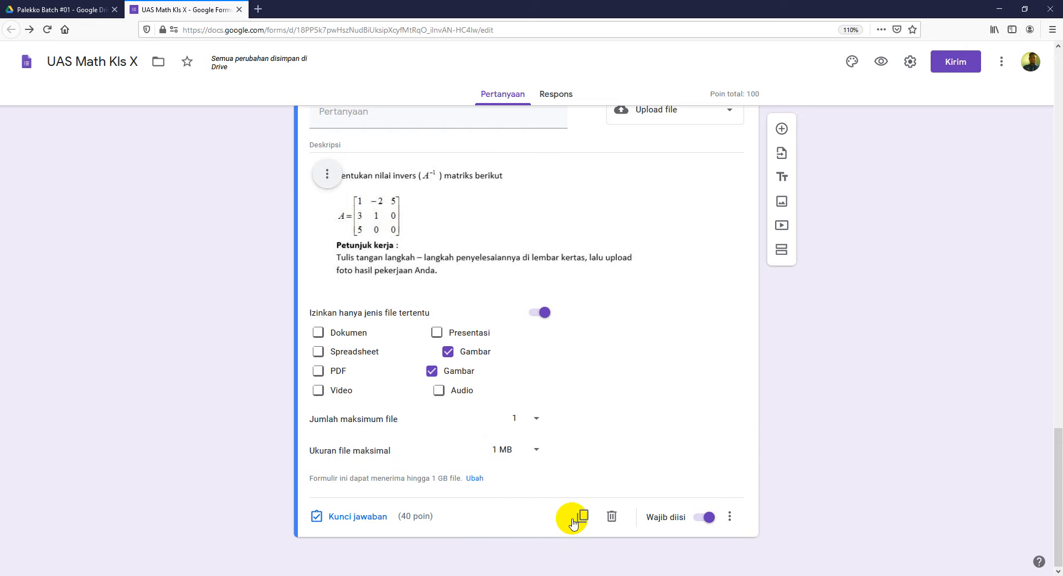
Step: Review the Soal Essay questions and upload settings, then switch to the PowerPoint deck
scroll(893, 411, "up", 5)
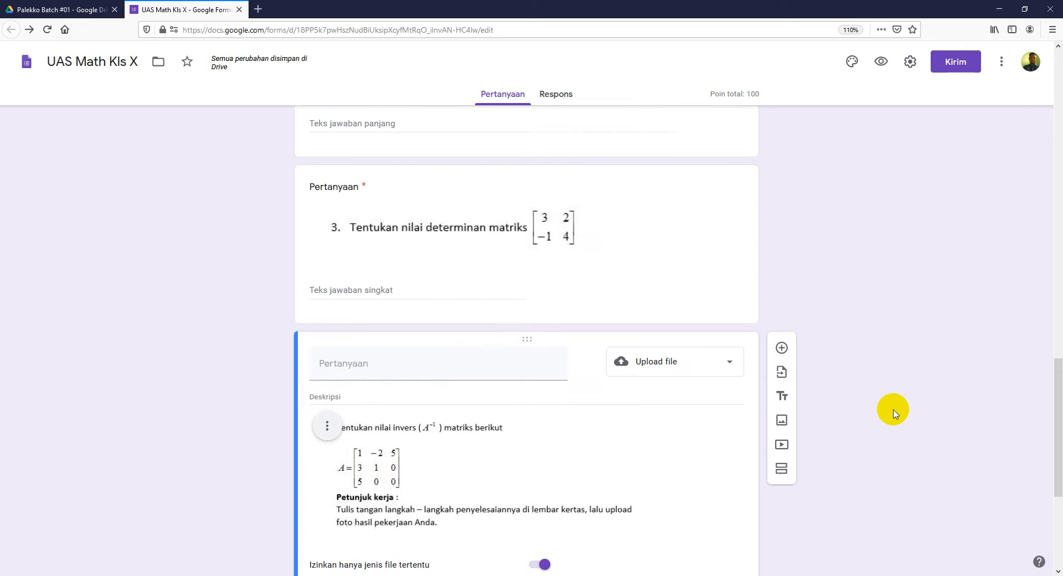
scroll(892, 411, "up", 10)
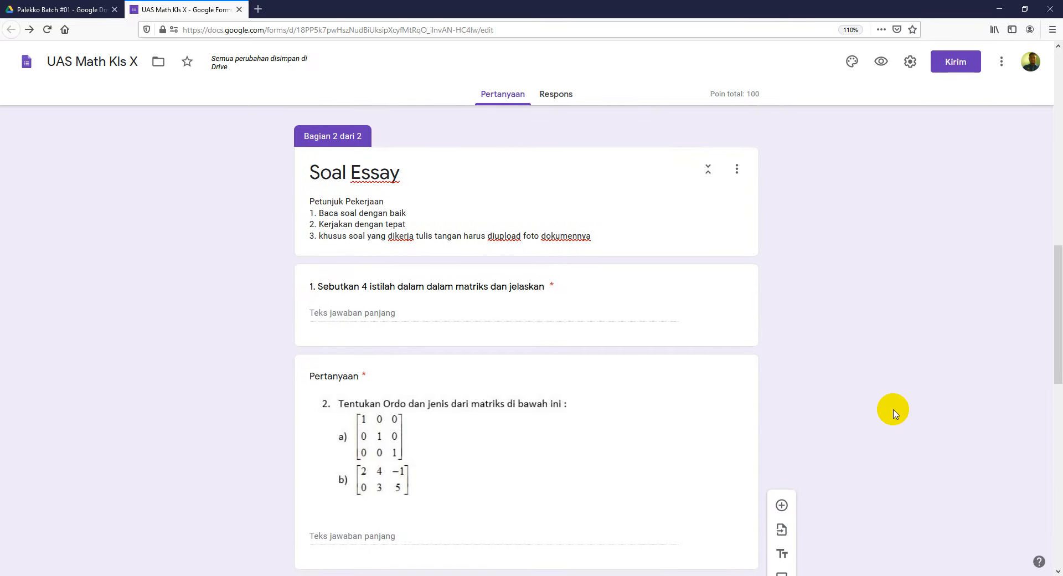
scroll(895, 413, "down", 9)
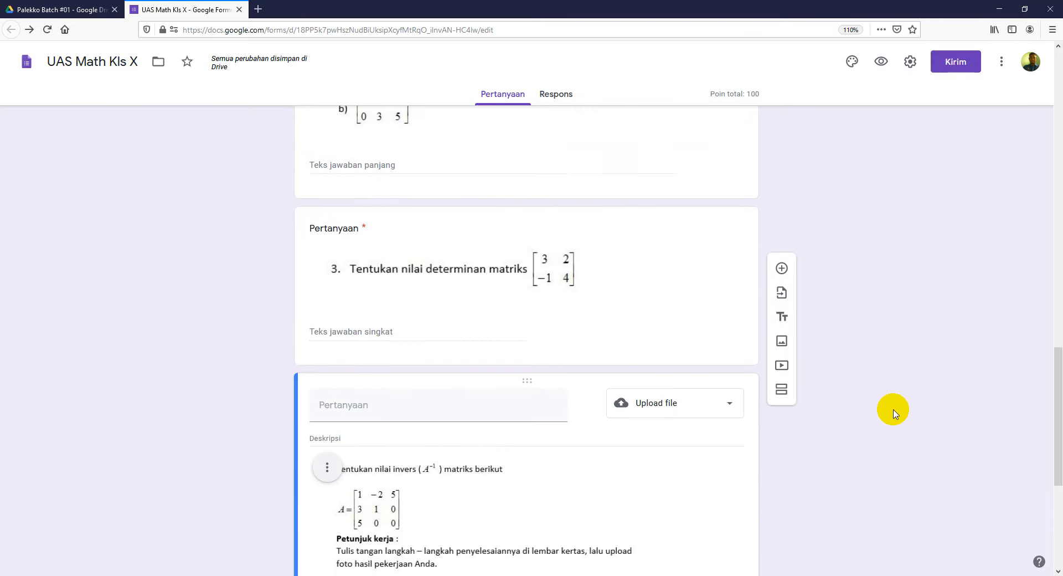
scroll(895, 413, "down", 3)
scroll(892, 410, "up", 1)
scroll(892, 410, "down", 4)
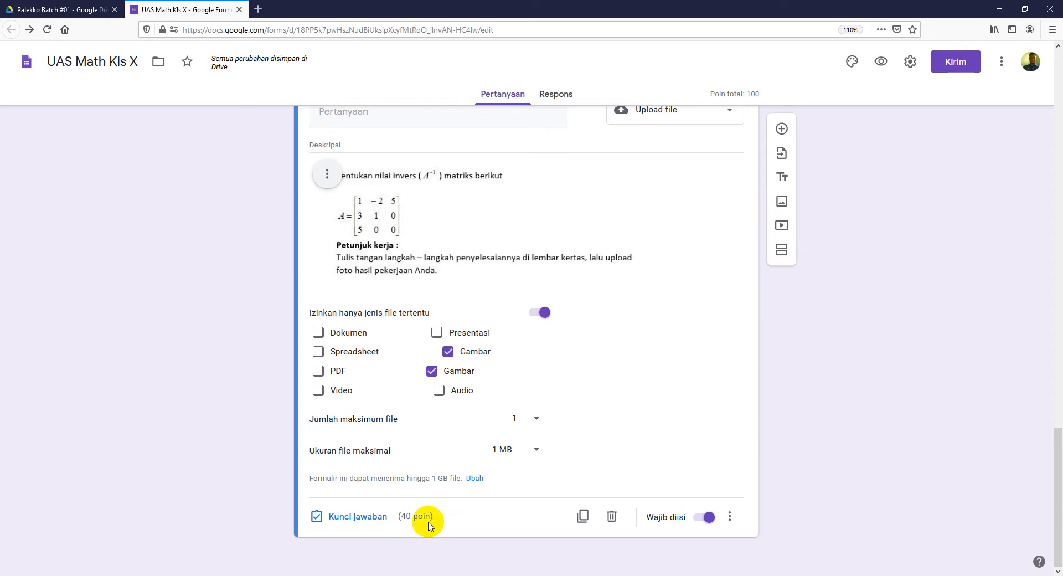
scroll(804, 382, "up", 2)
scroll(804, 382, "up", 2)
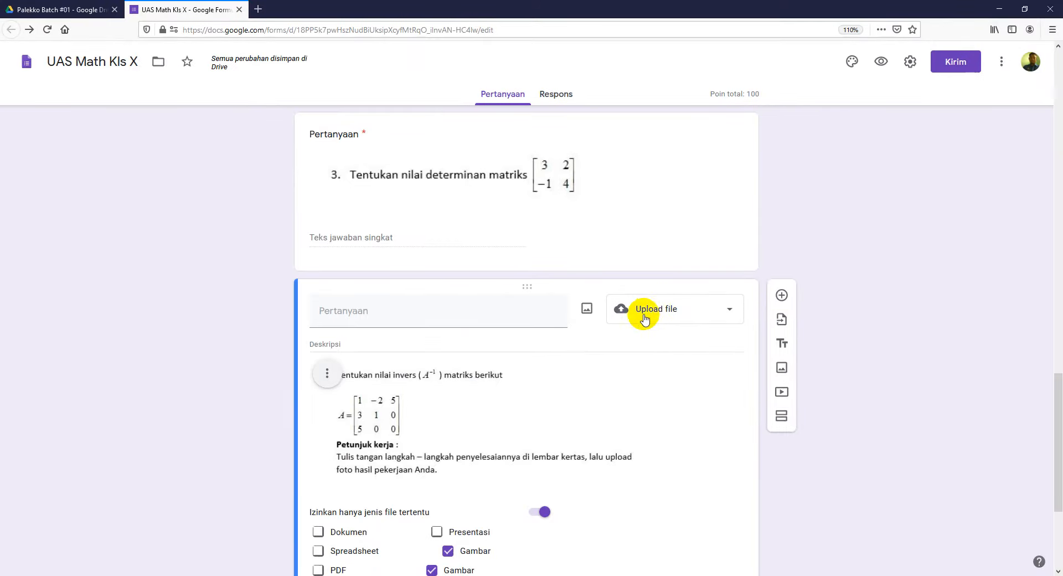
scroll(572, 320, "up", 6)
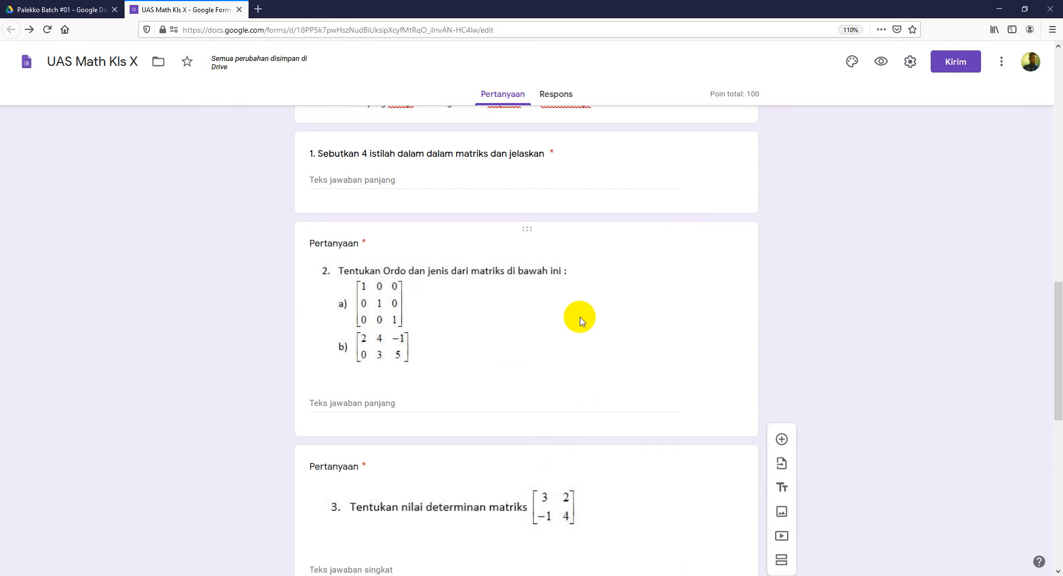
scroll(652, 261, "down", 5)
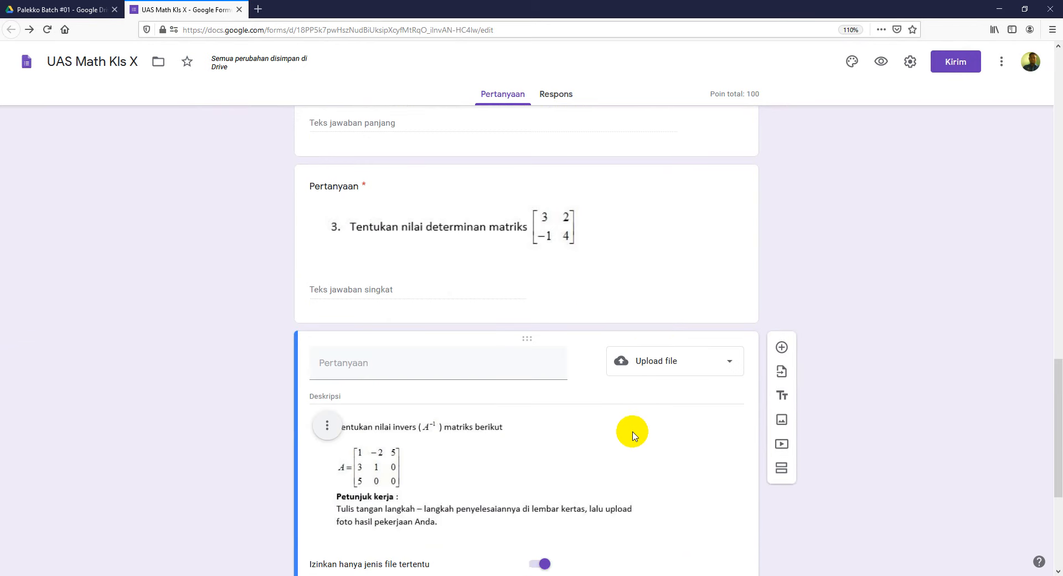
scroll(634, 435, "down", 2)
scroll(634, 435, "down", 2)
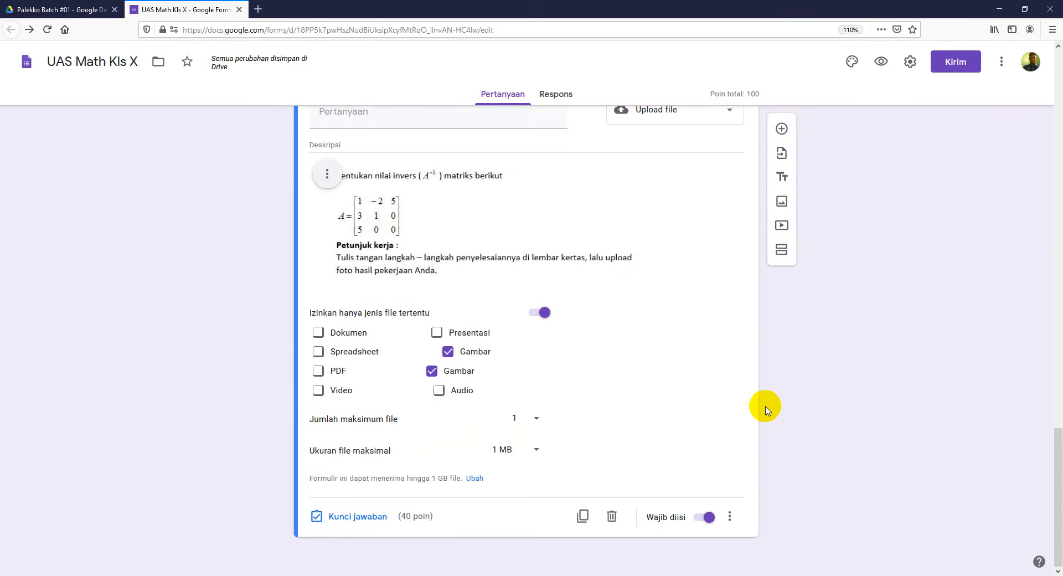
scroll(869, 408, "up", 3)
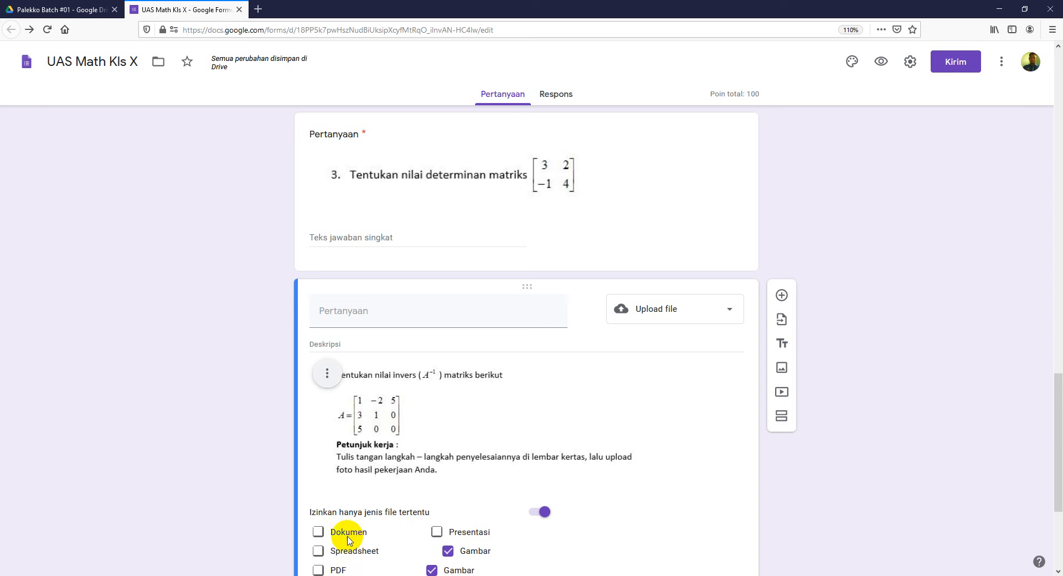
key("alt+Tab")
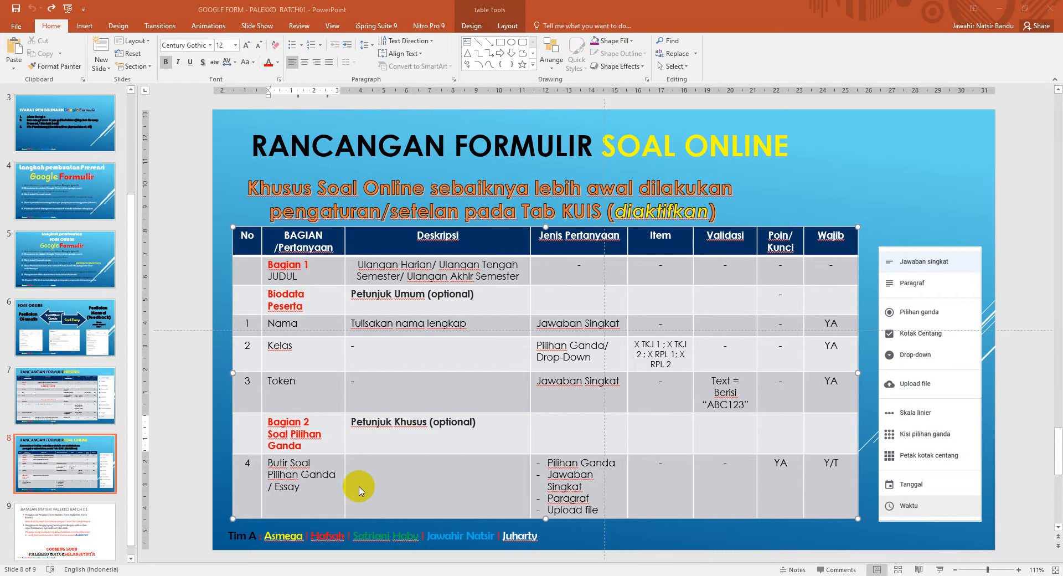
Step: Highlight step 7 about the response spreadsheet on slide 5's Langkah pembuatan Soal Online list
left_click(66, 264)
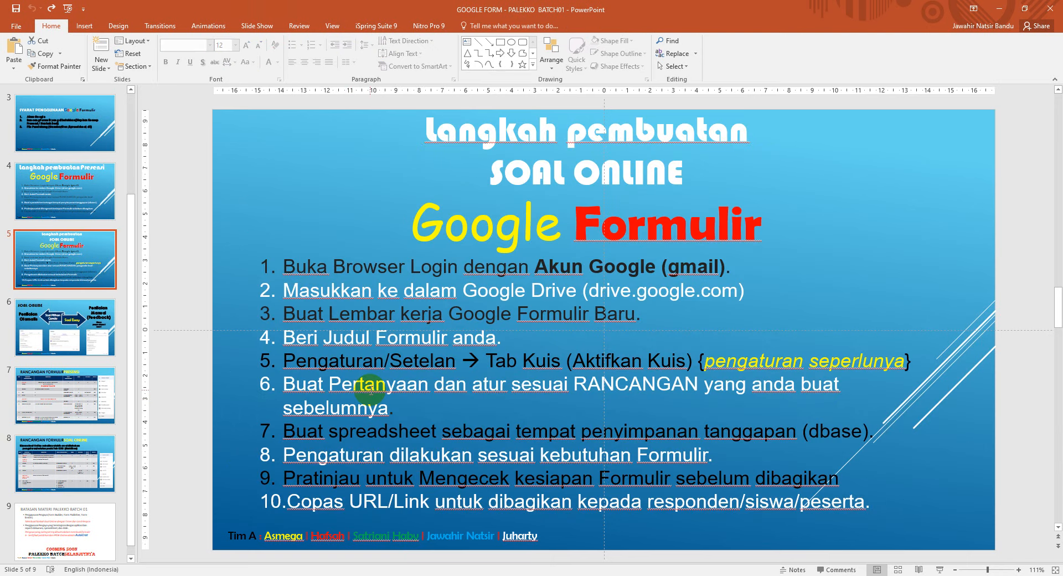
mouse_move(280, 431)
left_mouse_down()
mouse_move(802, 433)
mouse_move(806, 443)
mouse_move(839, 425)
left_mouse_up()
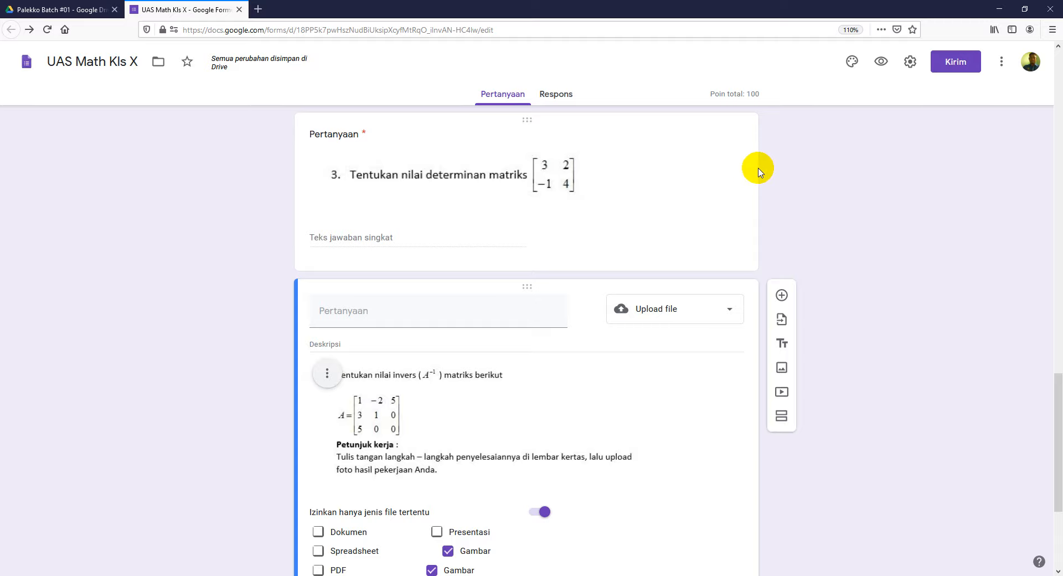
scroll(803, 216, "up", 3)
scroll(814, 223, "up", 20)
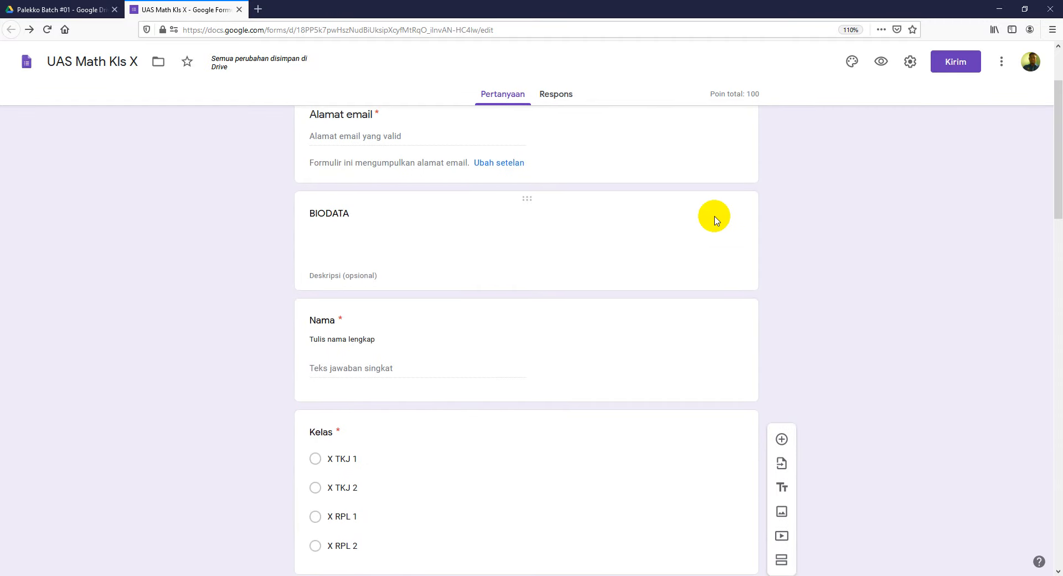
Step: Create a new 'UAS Math Kls X (Respons)' spreadsheet as the form's response destination
scroll(814, 214, "up", 2)
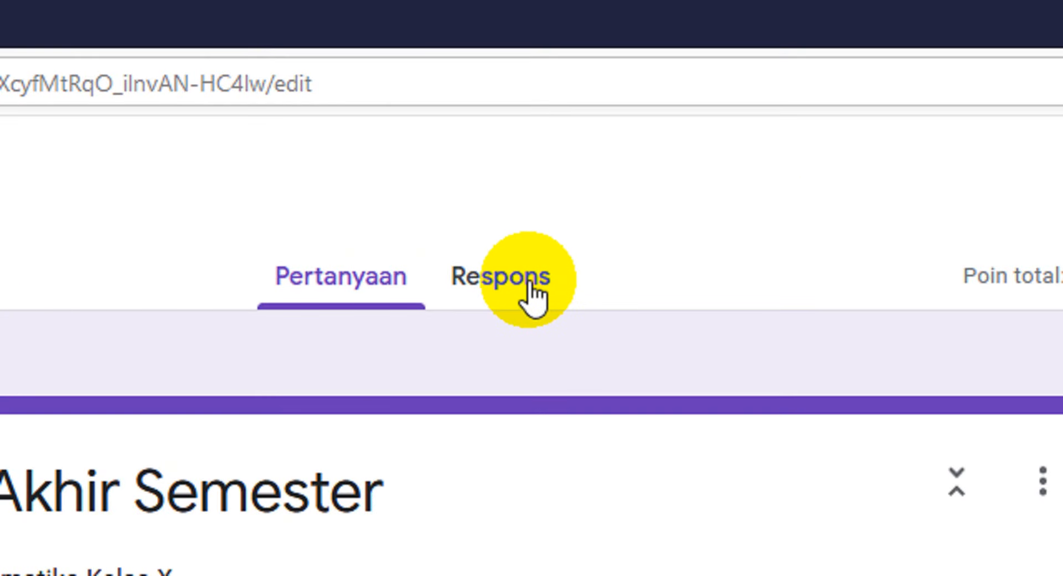
left_click(530, 283)
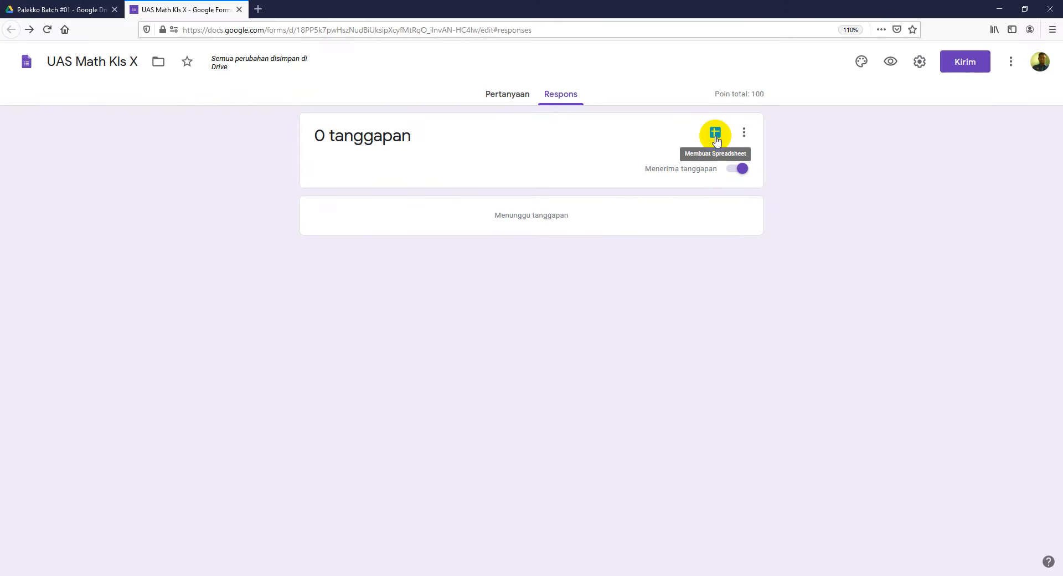
left_click(523, 285)
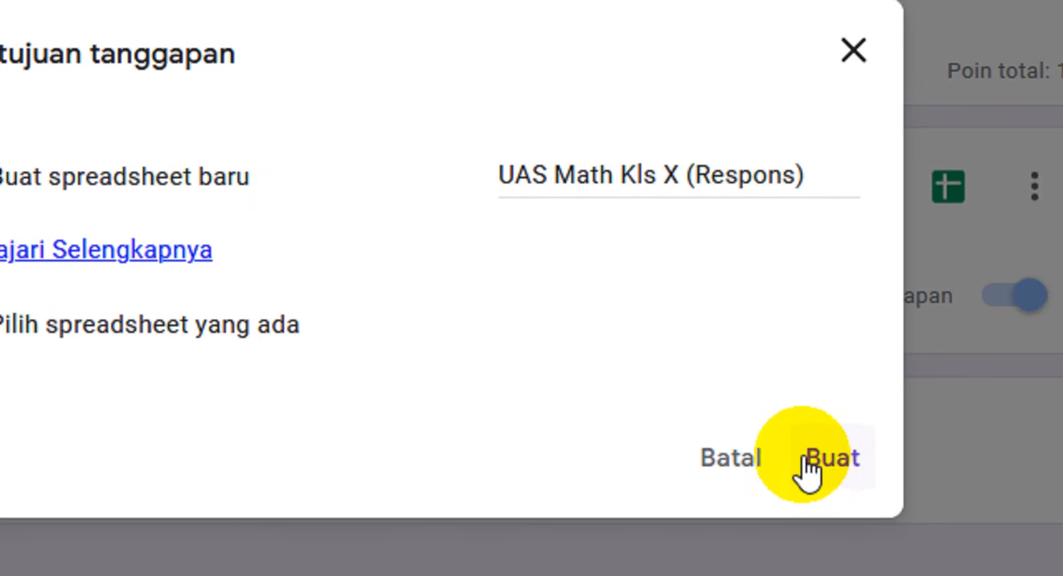
left_click(807, 461)
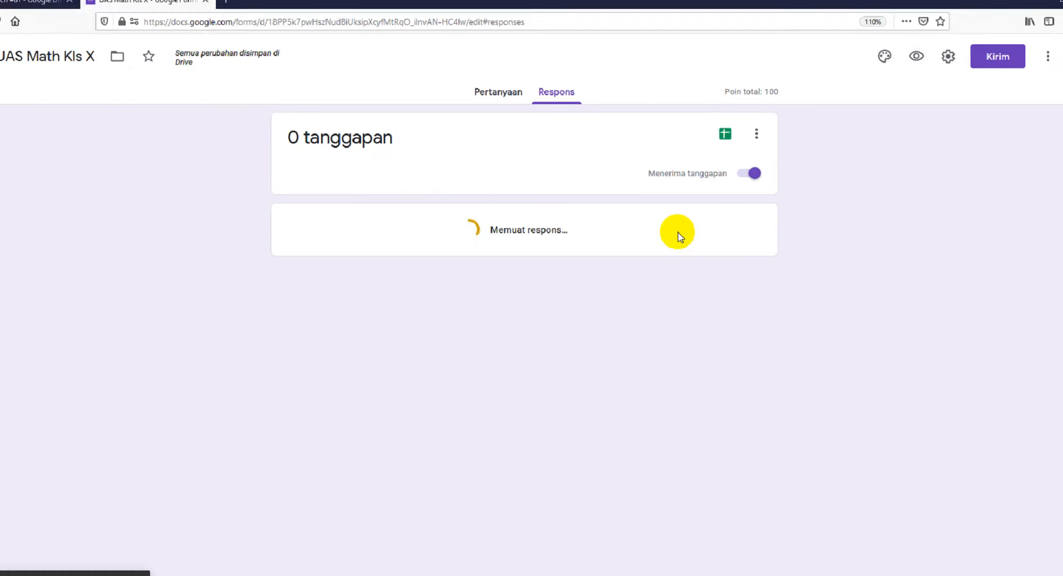
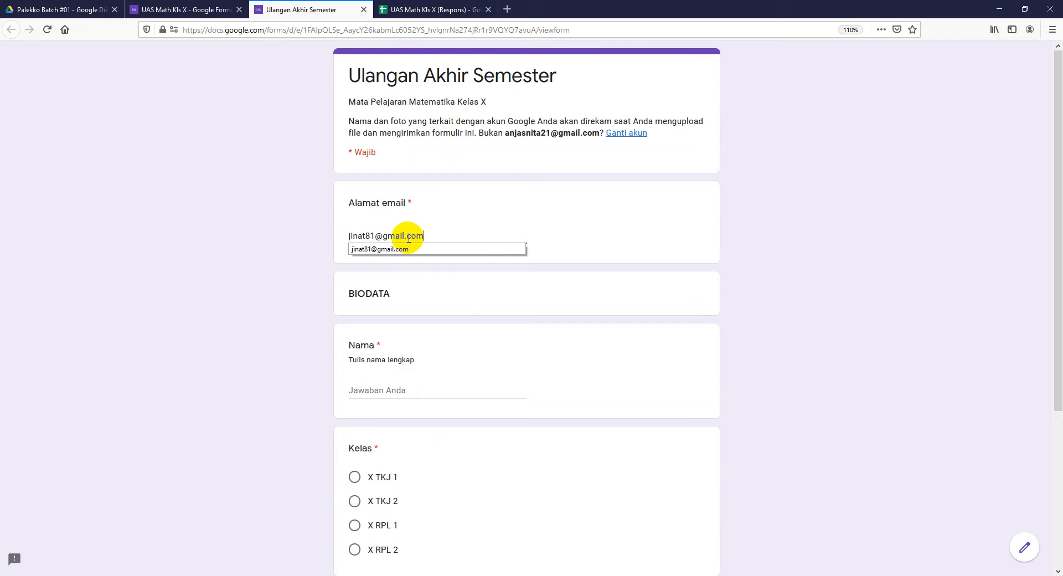
Step: Enter the respondent's full name and select class X RPL 2
left_click(385, 393)
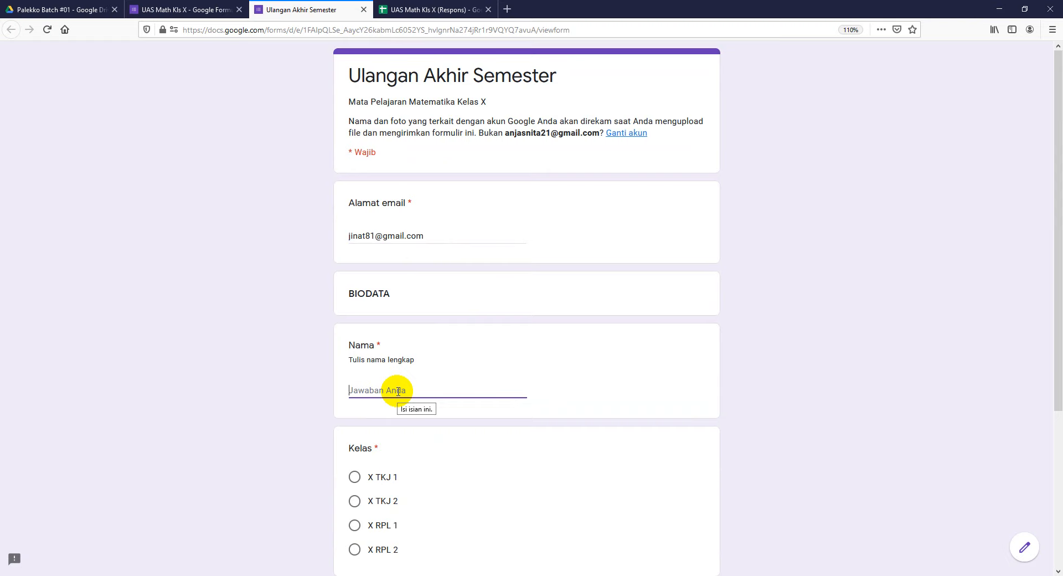
left_click(354, 549)
scroll(627, 469, "down", 3)
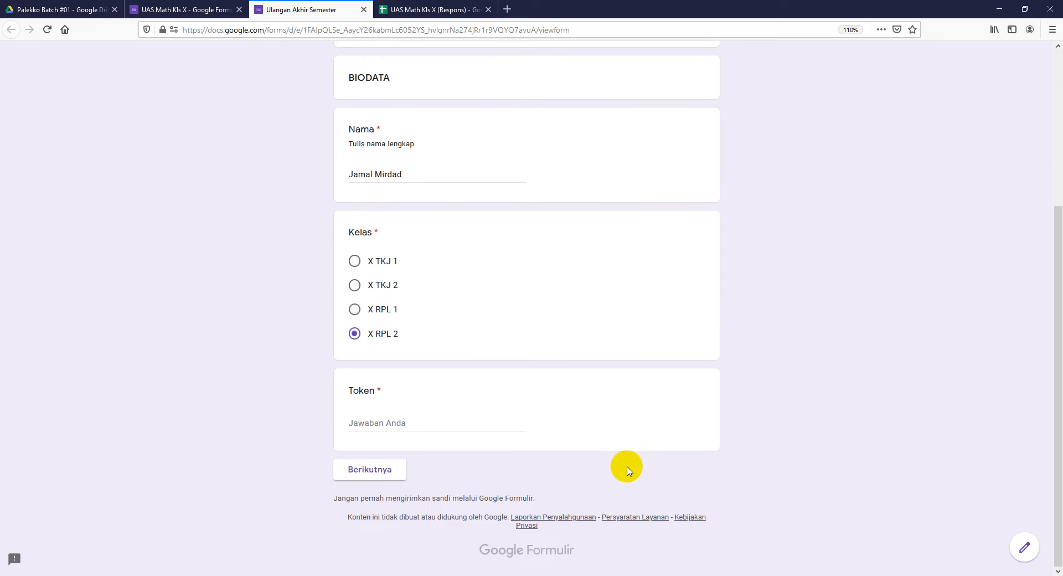
Step: Enter the access token, retyping it in lowercase after rejection, and continue to the essay questions
left_click(414, 422)
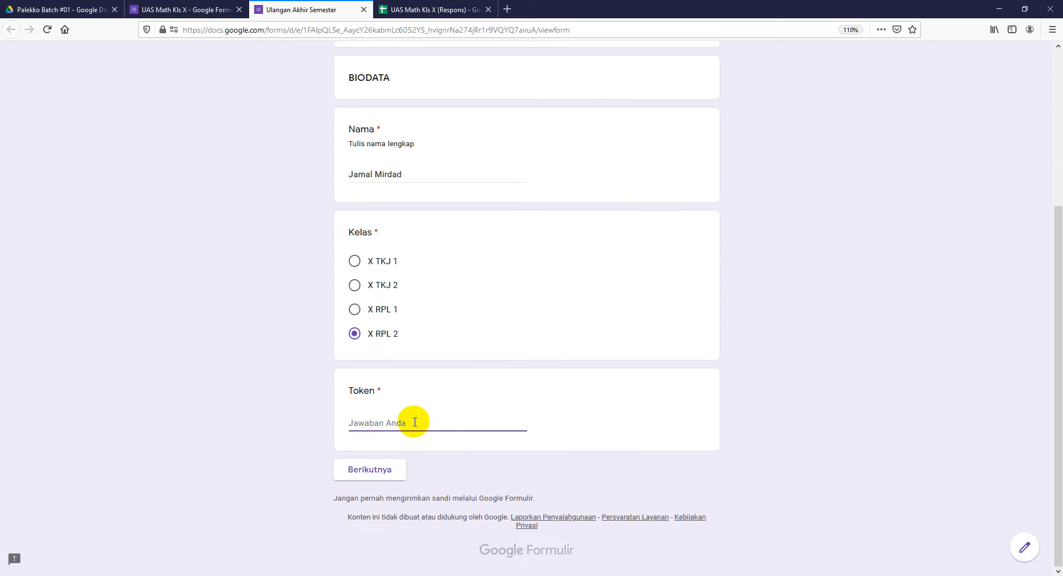
type("PALEKKO01")
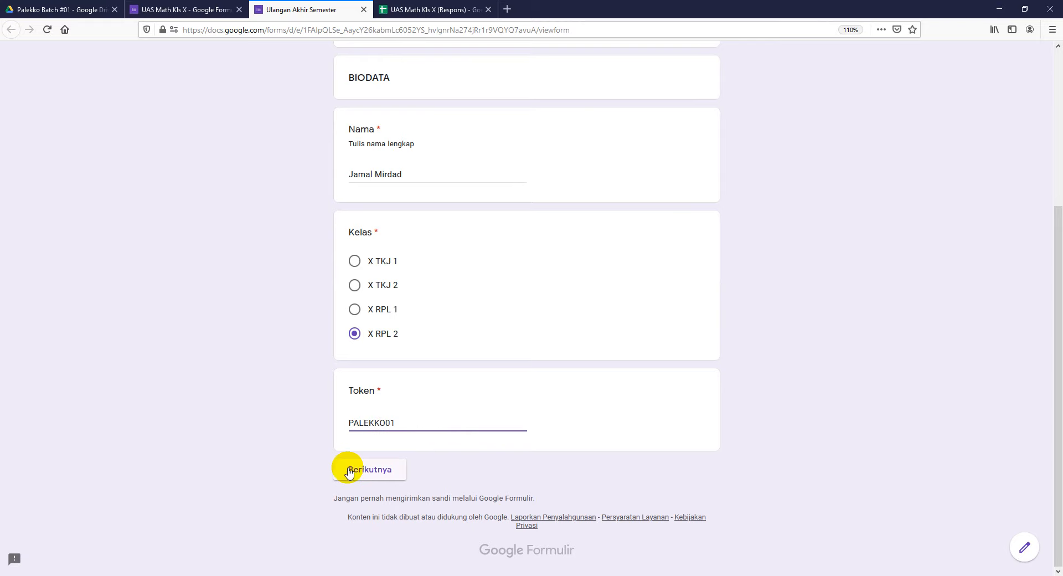
left_click(399, 477)
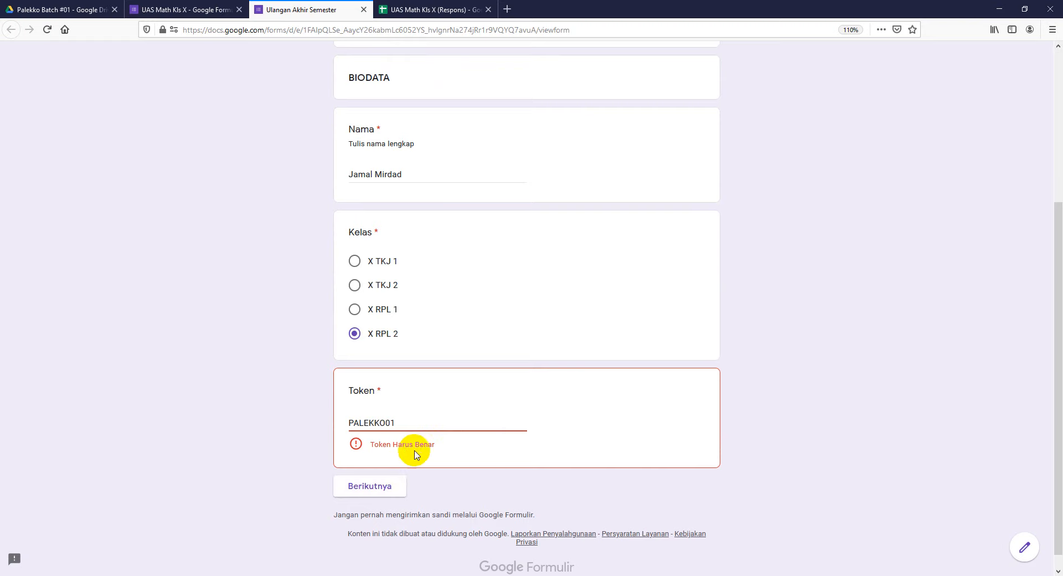
left_click(402, 422)
key("BackSpace")
key("BackSpace")
key("BackSpace")
key("BackSpace")
key("BackSpace")
key("BackSpace")
key("BackSpace")
key("BackSpace")
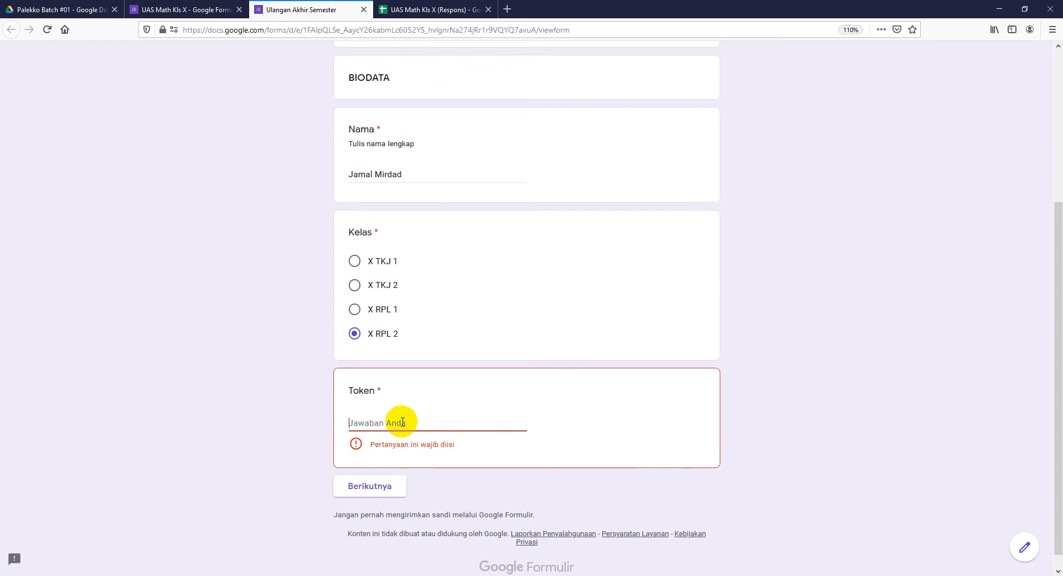
type("PALEKKO")
key("BackSpace")
key("BackSpace")
key("BackSpace")
key("BackSpace")
key("BackSpace")
key("BackSpace")
type("palekko01")
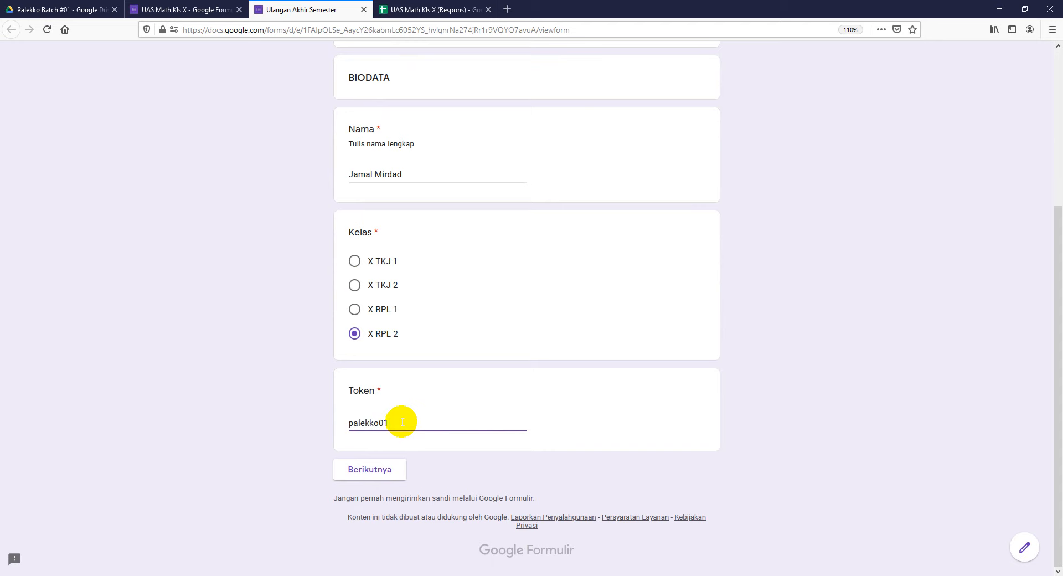
left_click(399, 472)
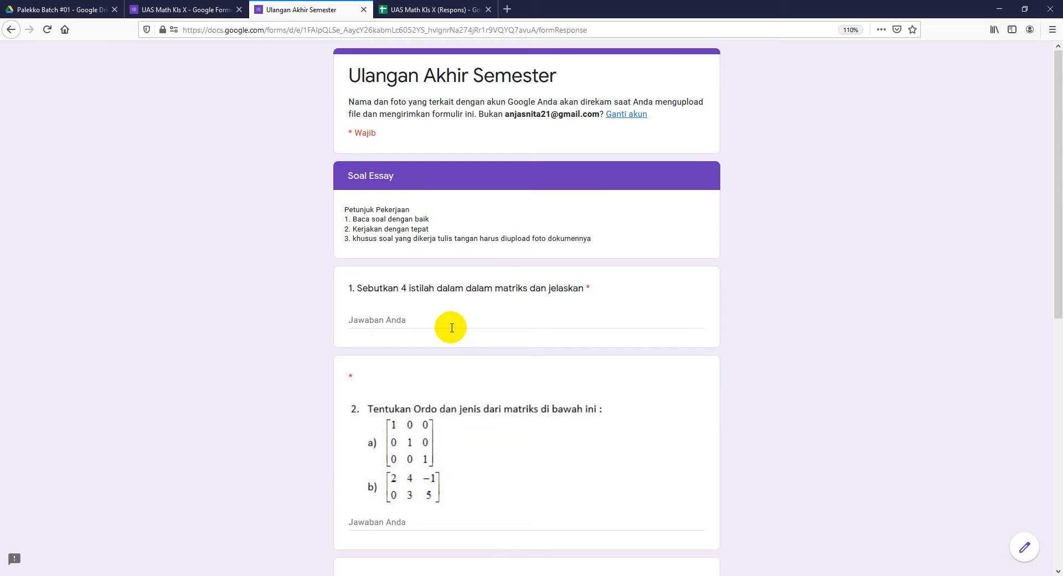
Step: Type trial text into question 1's answer box, then erase it
scroll(306, 287, "down", 2)
left_click(376, 253)
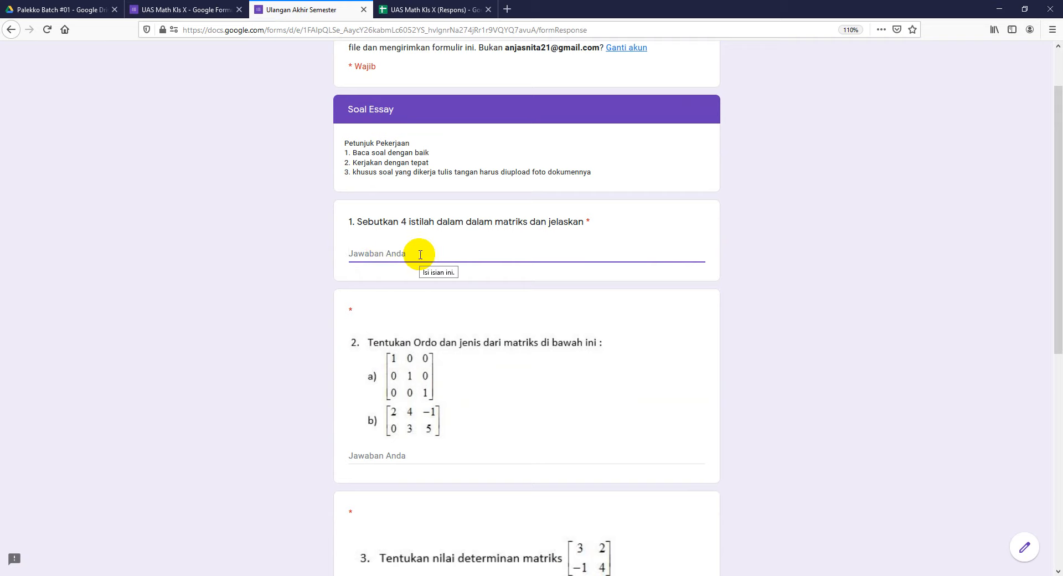
type("oke")
key("BackSpace")
key("BackSpace")
key("BackSpace")
type("sas")
key("Return")
type("sa")
key("Return")
type("sa")
key("BackSpace")
key("BackSpace")
key("BackSpace")
key("BackSpace")
key("BackSpace")
key("BackSpace")
key("BackSpace")
key("BackSpace")
key("BackSpace")
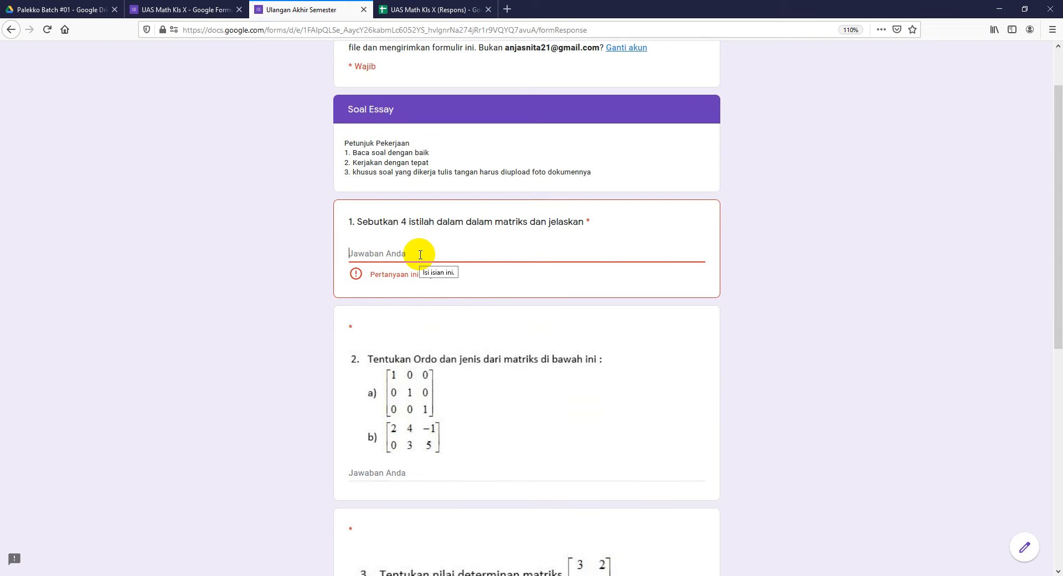
scroll(443, 388, "down", 3)
Step: Answer question 2 with 2 and question 3 with 15
left_click(409, 340)
type("a")
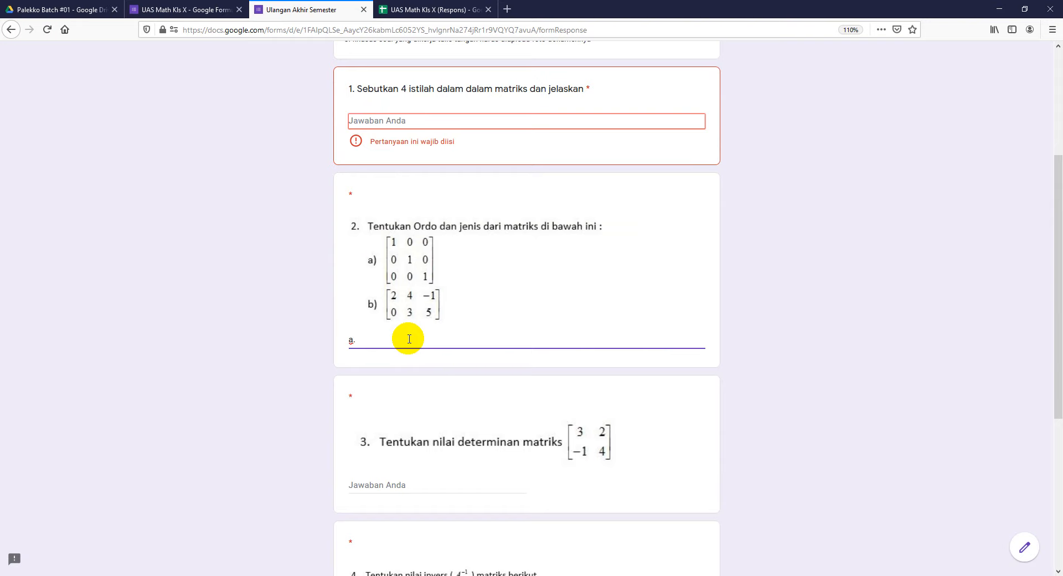
type(". s")
key("BackSpace")
type("2")
key("Return")
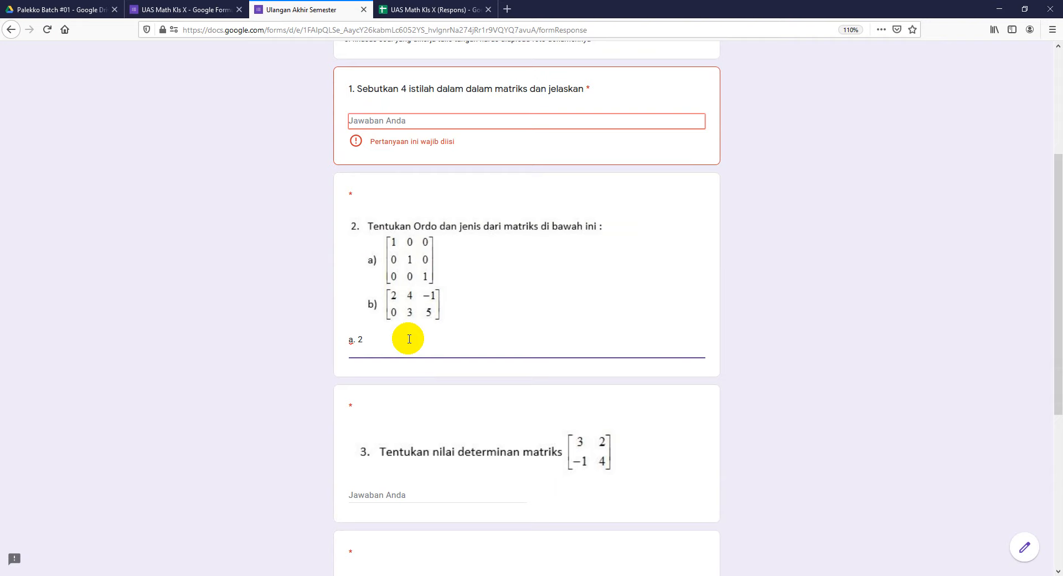
scroll(415, 384, "down", 2)
left_click(421, 364)
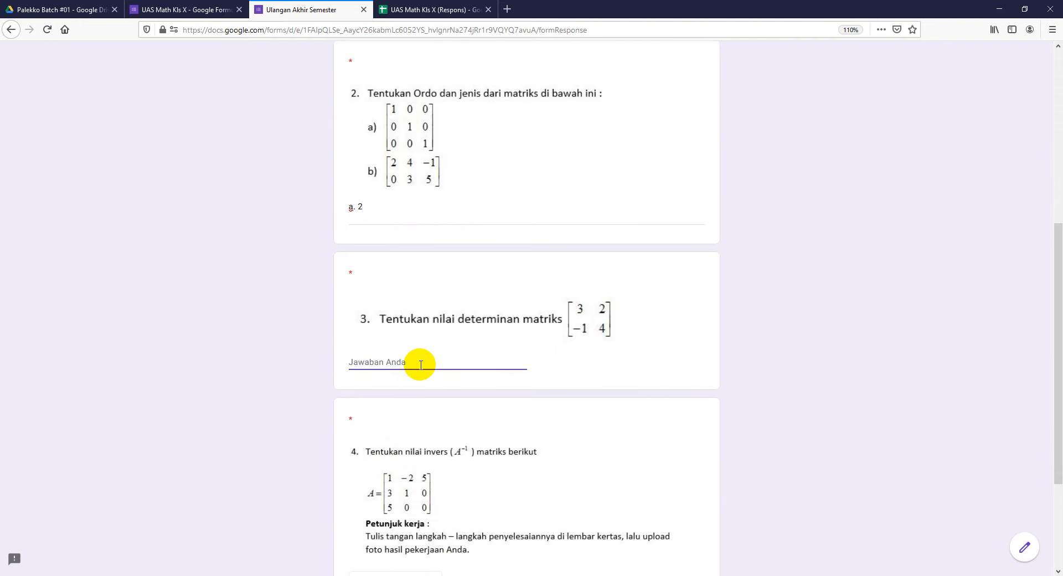
type("15")
key("Return")
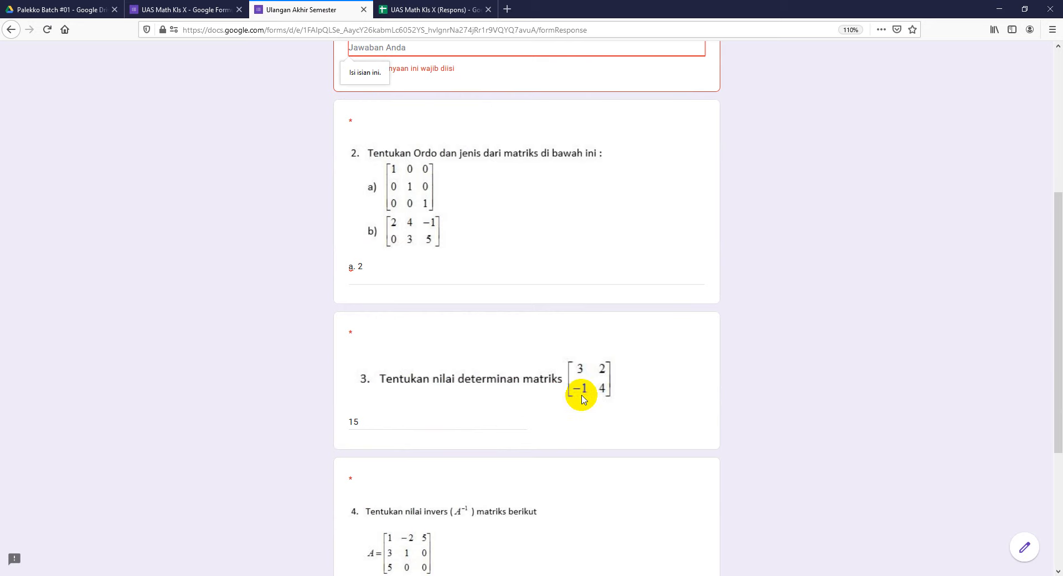
scroll(506, 387, "down", 3)
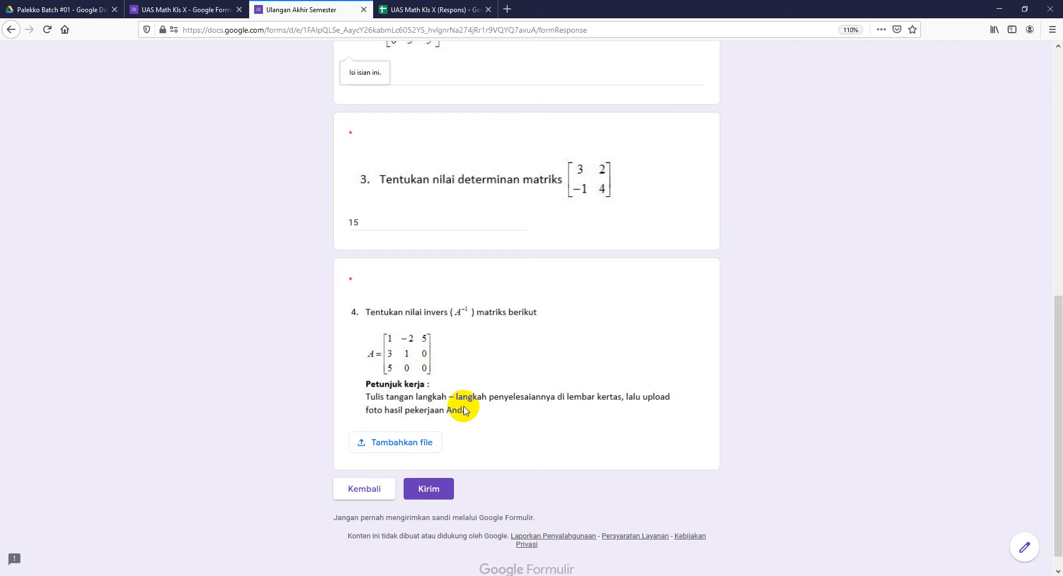
scroll(368, 147, "up", 2)
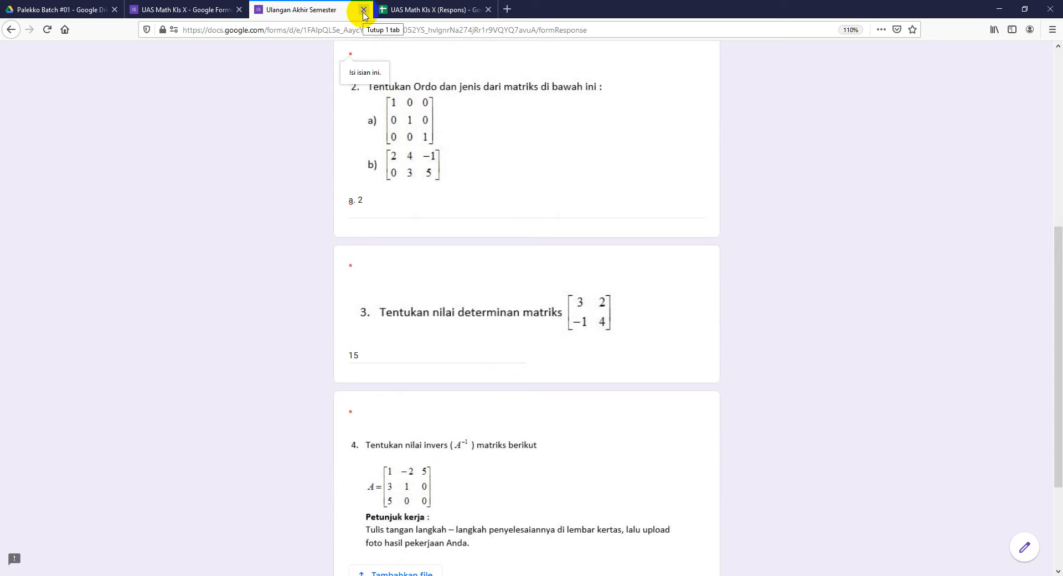
Step: Close the quiz tab without submitting and return to the form editor's Respons tab
left_click(363, 10)
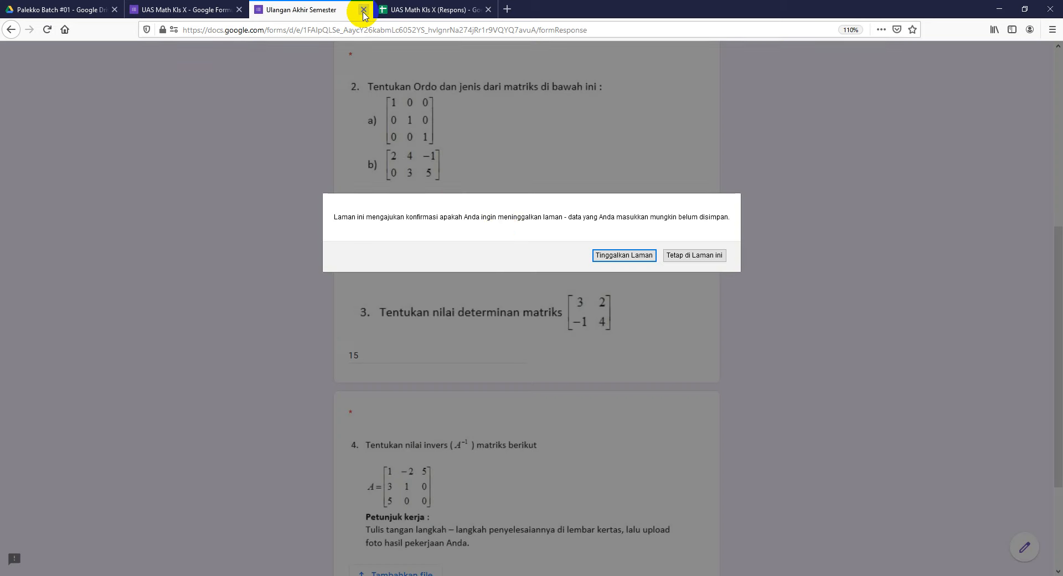
left_click(621, 261)
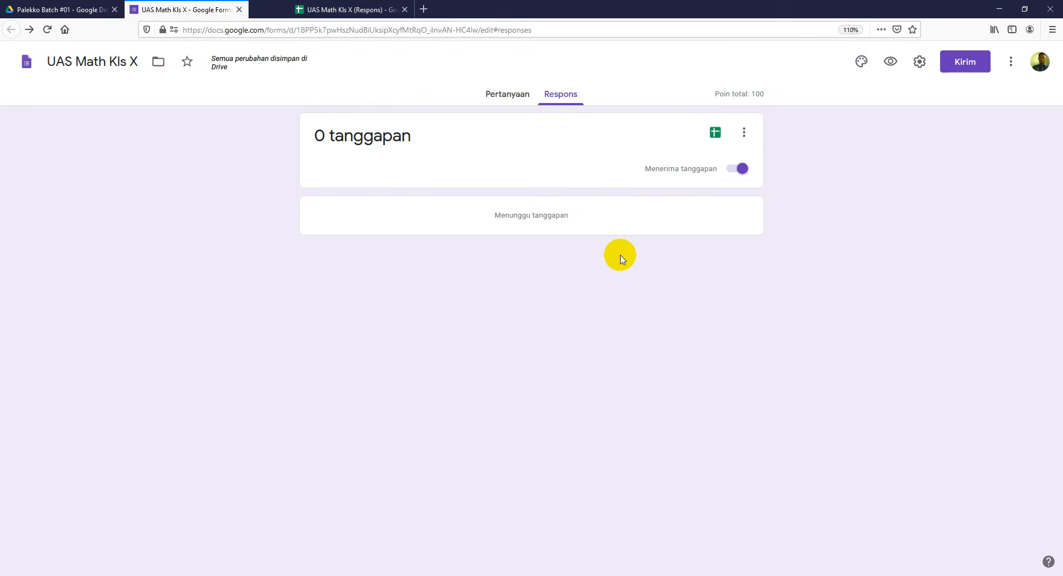
left_click(423, 575)
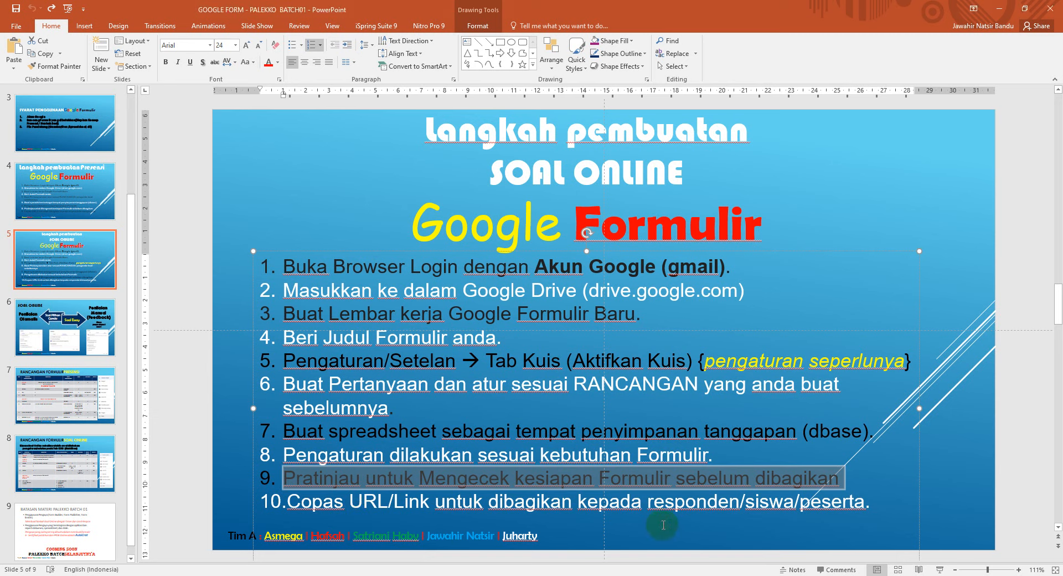
left_click(341, 575)
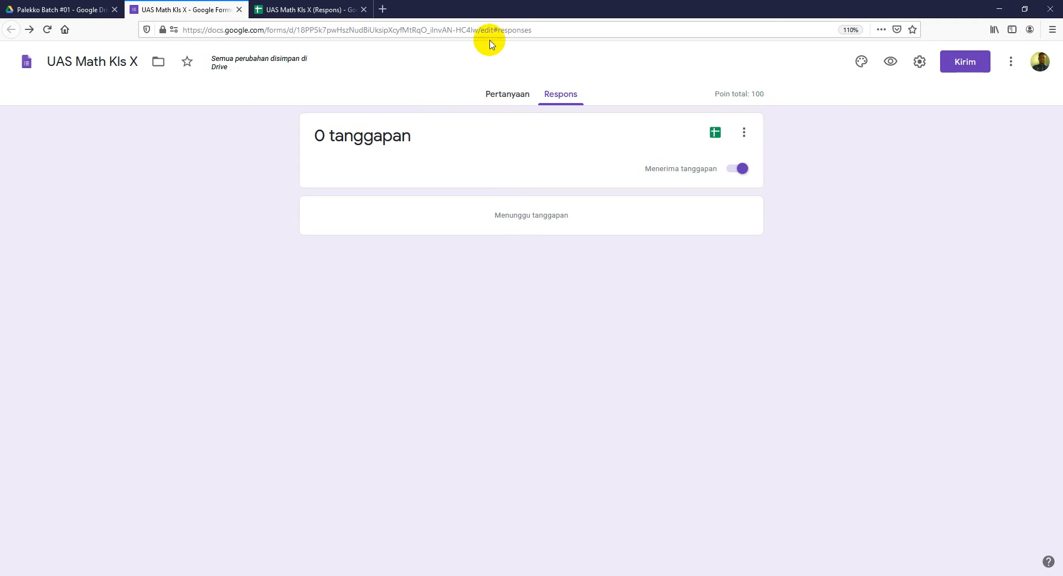
Step: From Pertanyaan, copy the form's shortened forms.gle link via the Kirim dialog's link tab
left_click(516, 96)
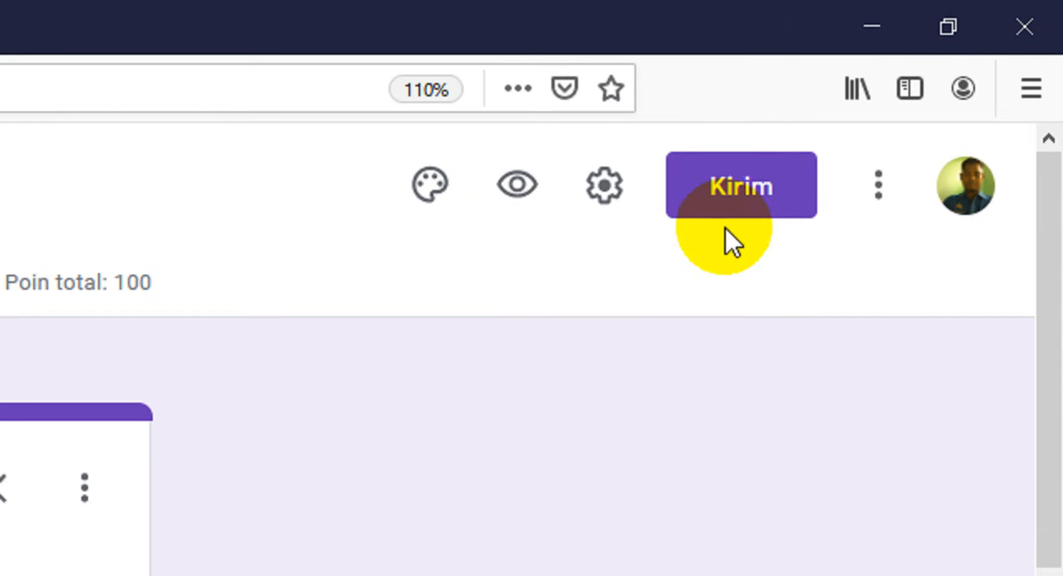
left_click(910, 53)
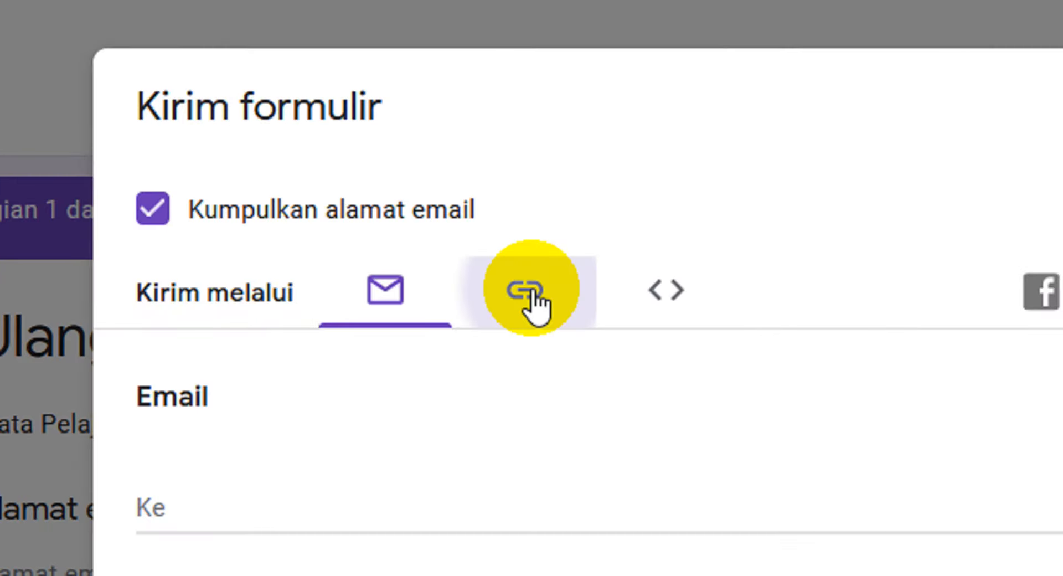
left_click(494, 153)
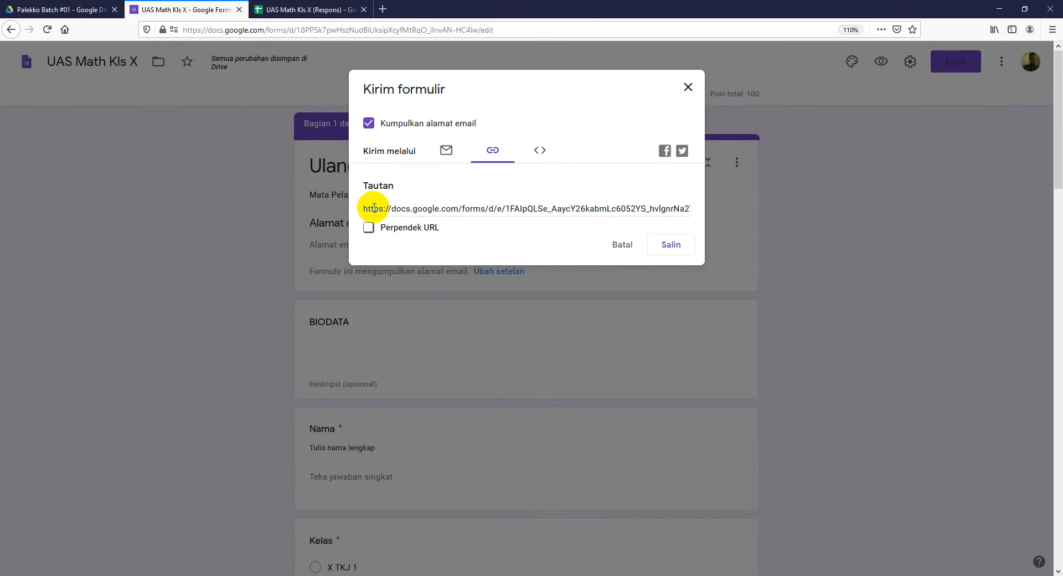
left_click(399, 209)
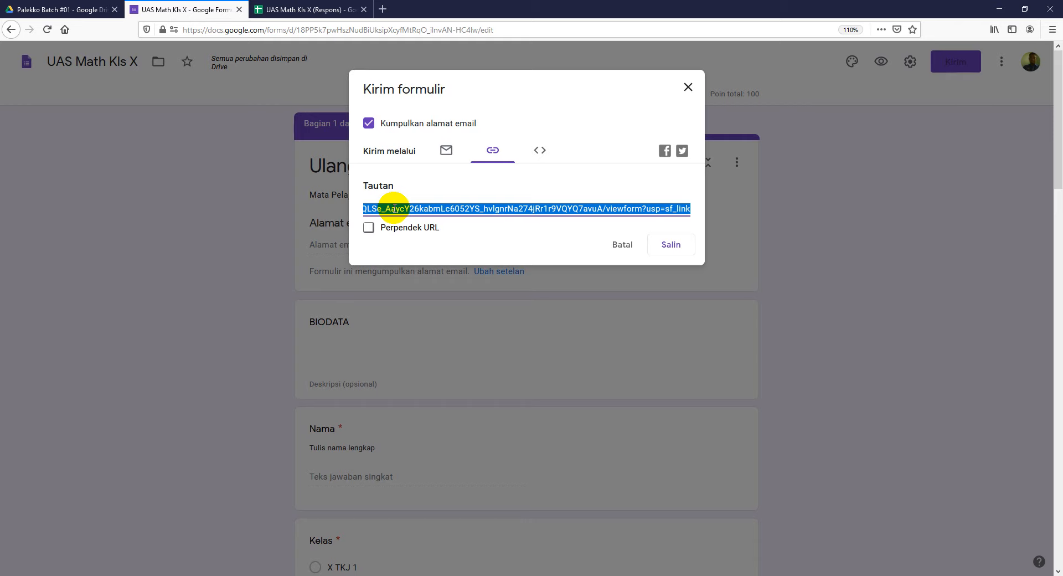
left_click(368, 227)
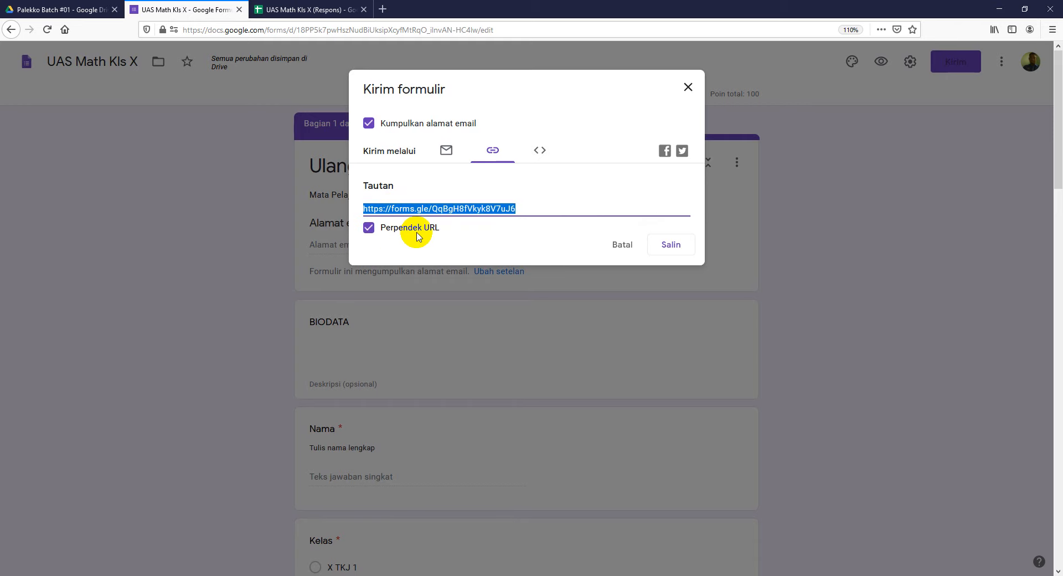
left_click(669, 244)
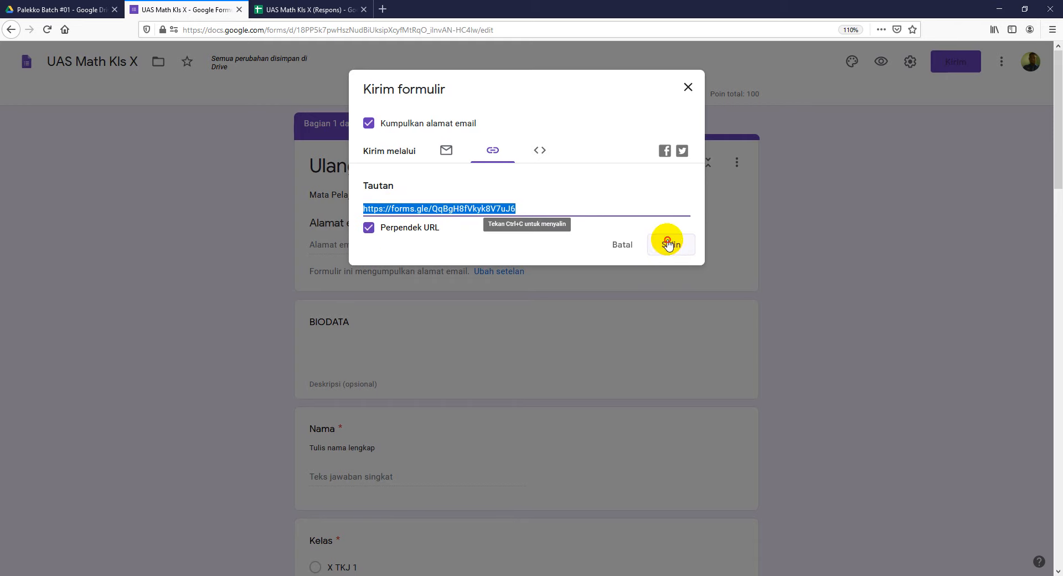
left_click(685, 88)
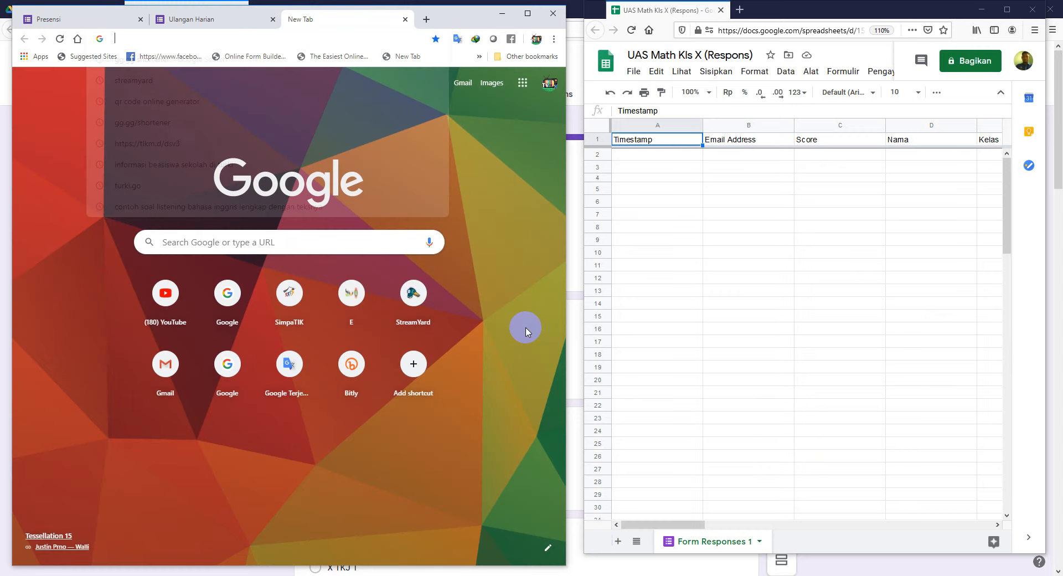
Step: Paste the copied forms.gle link into the new tab's address bar and load the quiz
left_click(399, 243)
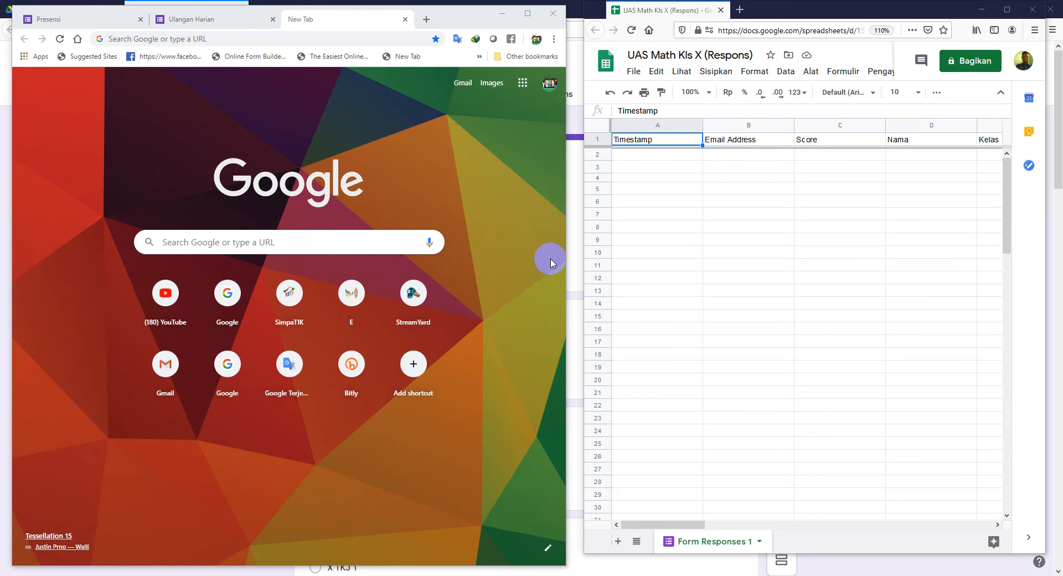
left_click(227, 42)
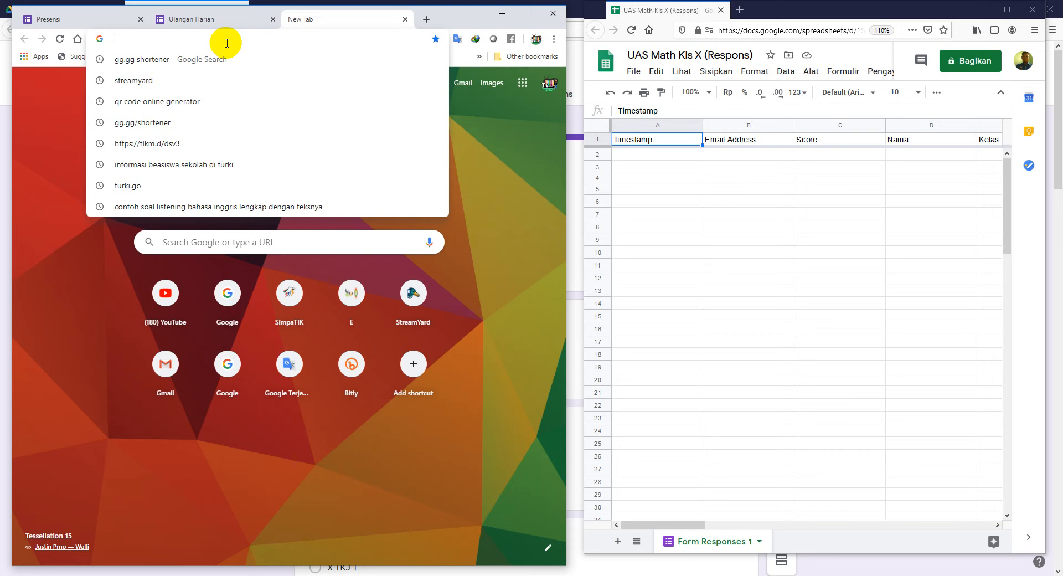
right_click(164, 37)
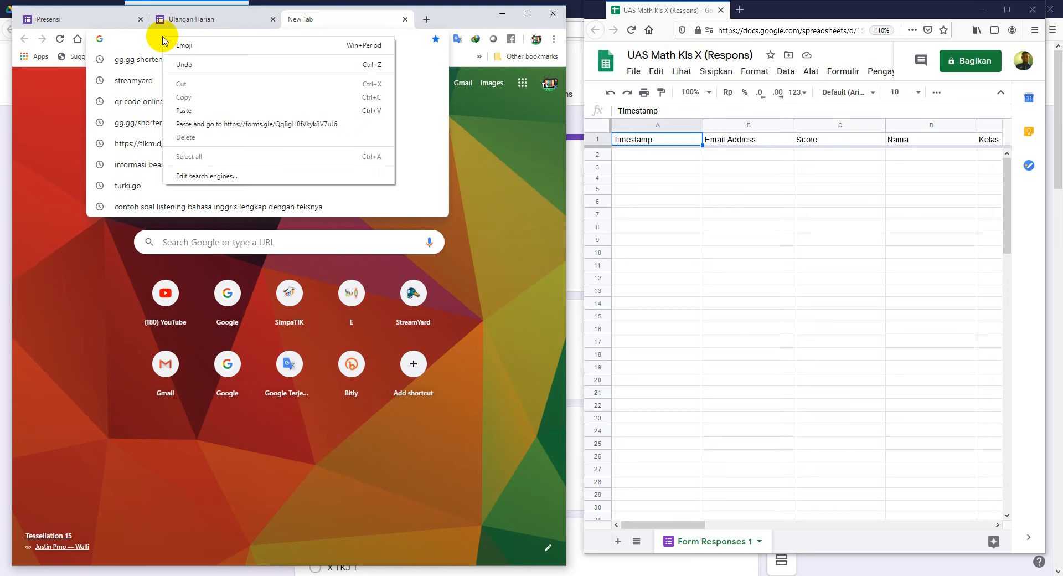
left_click(185, 110)
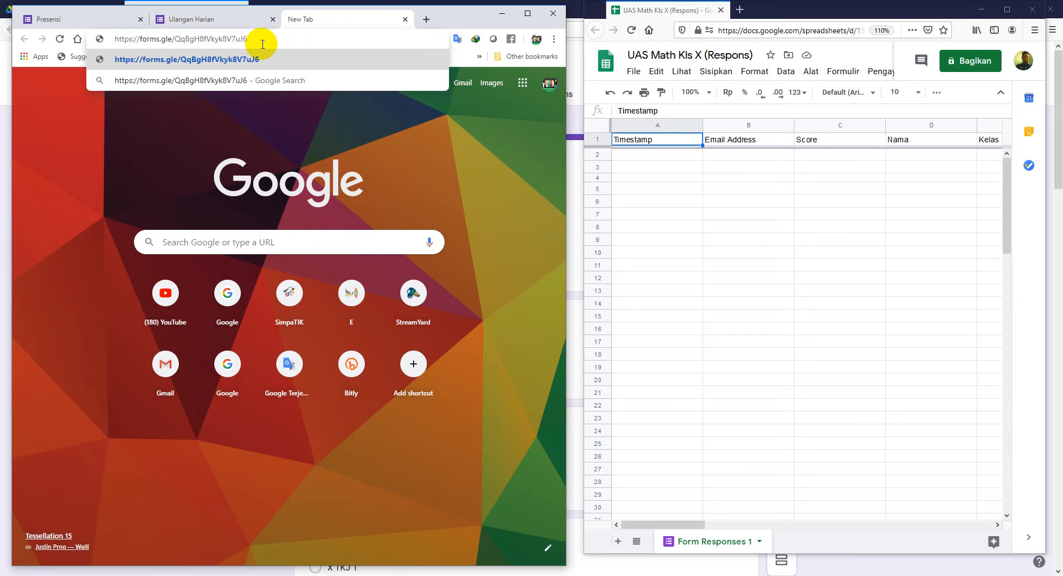
left_click(270, 59)
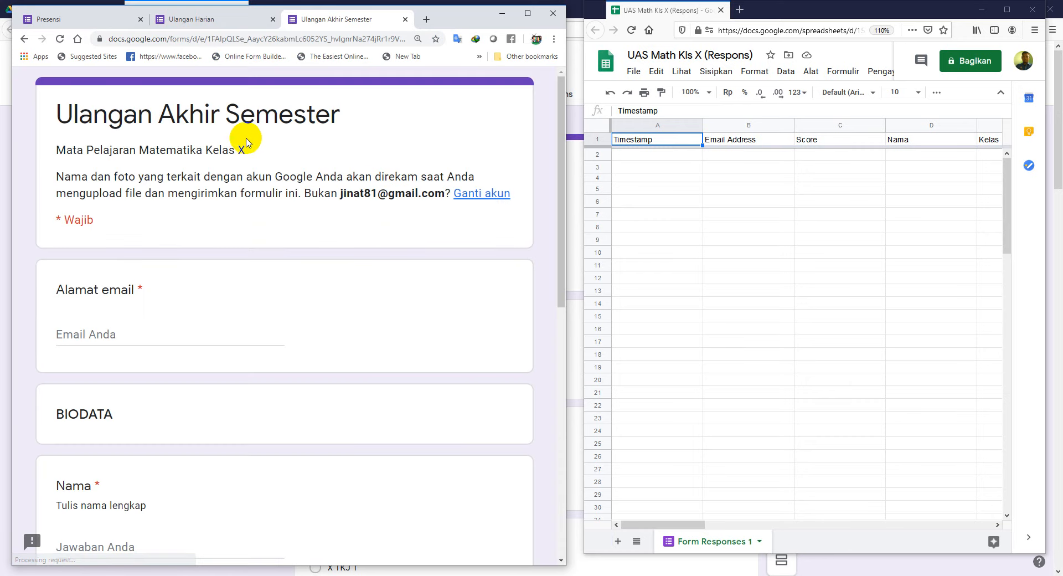
Step: Fill the Alamat email field using the autofill suggestion
scroll(292, 388, "down", 3)
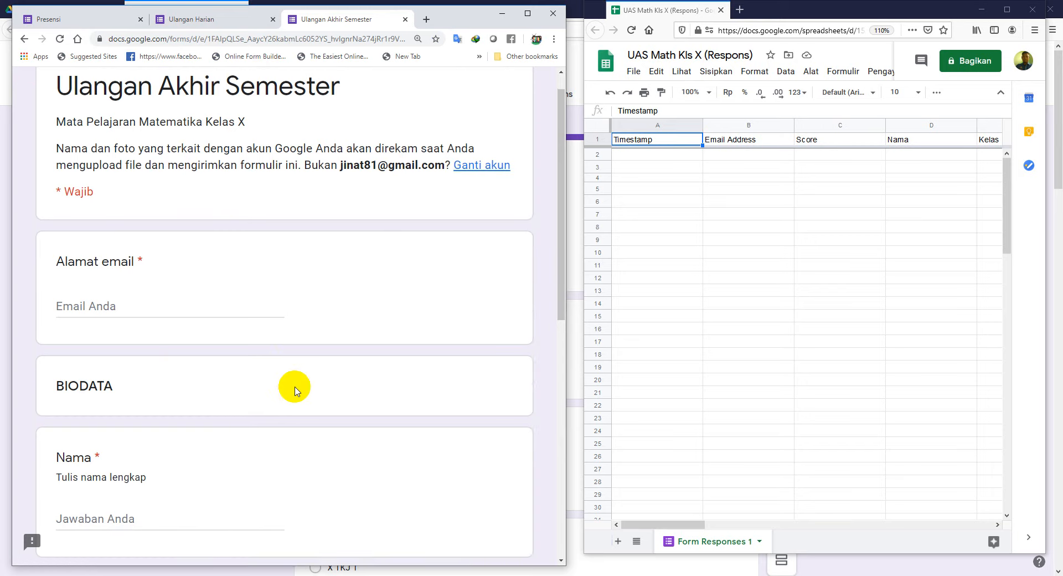
scroll(299, 390, "up", 2)
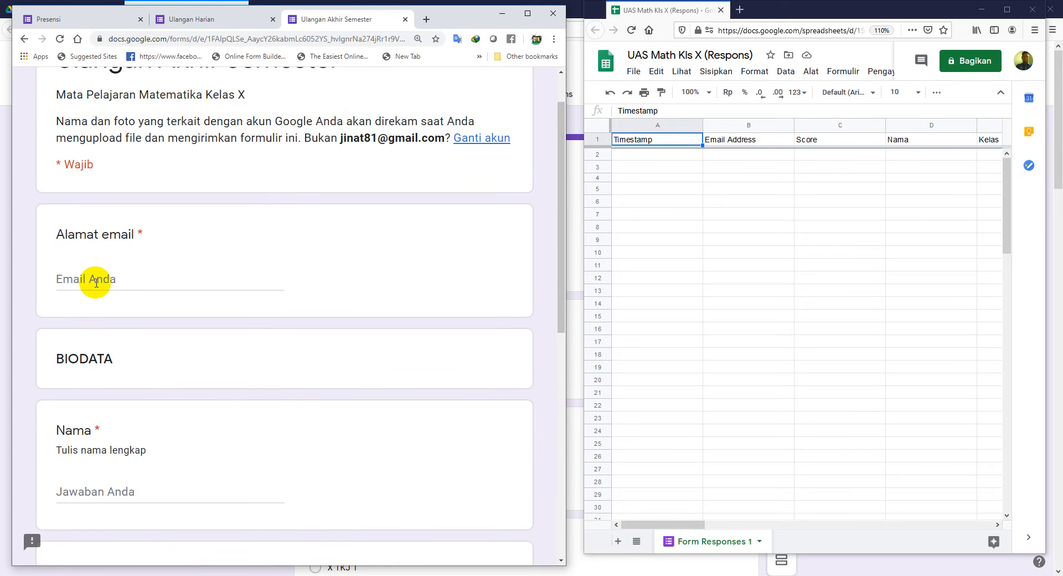
left_click(96, 283)
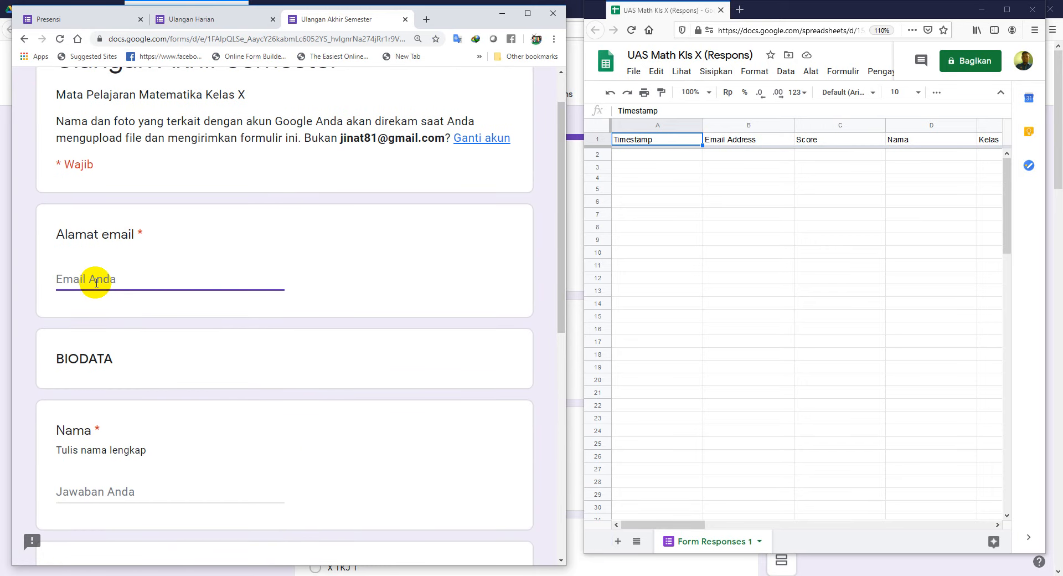
scroll(96, 283, "up", 1)
type("jin")
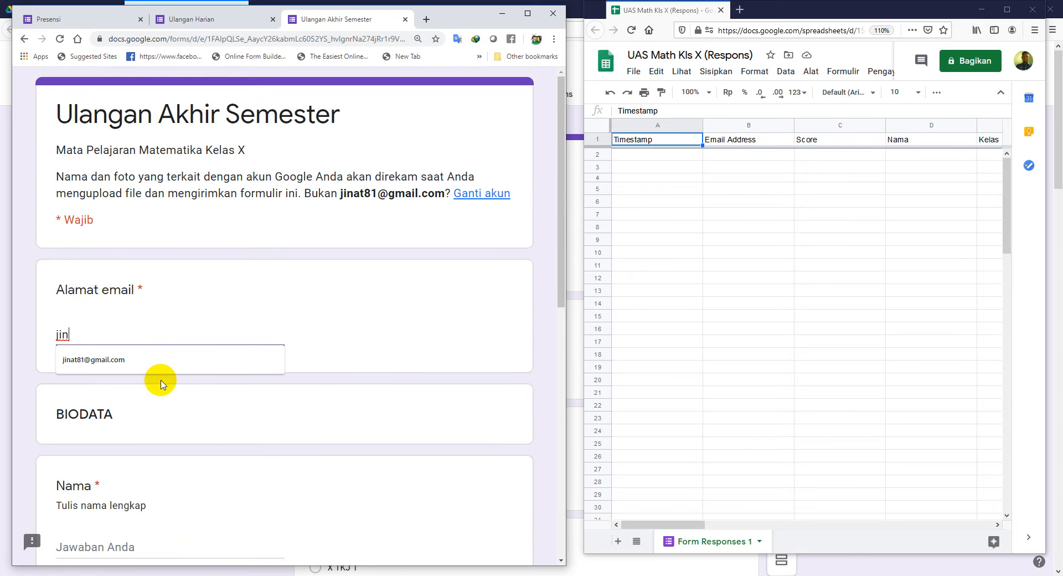
left_click(169, 360)
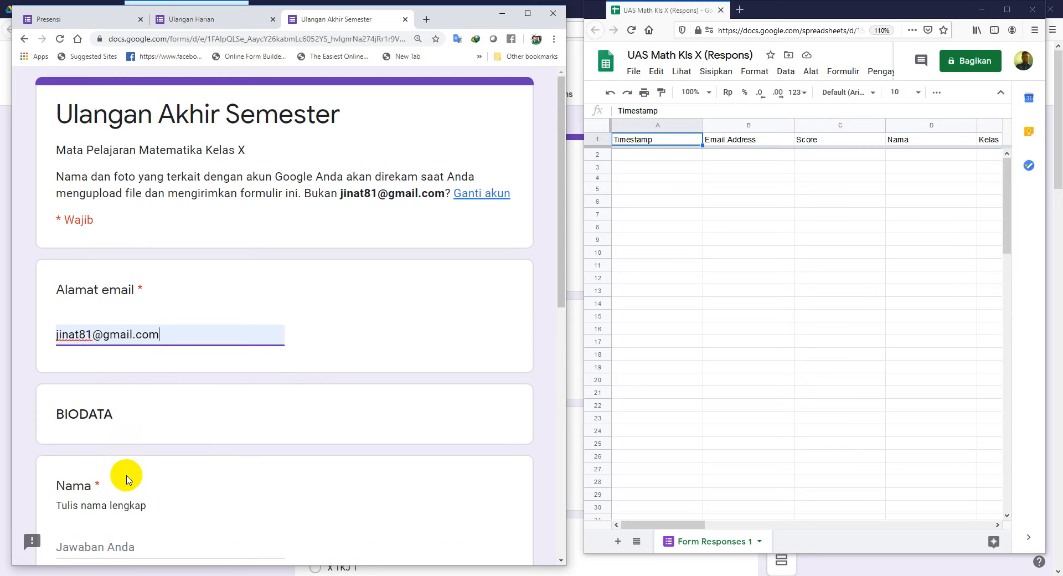
Step: Enter the student's full name and choose class X RPL 2
scroll(127, 471, "down", 2)
scroll(83, 388, "down", 1)
left_click(101, 383)
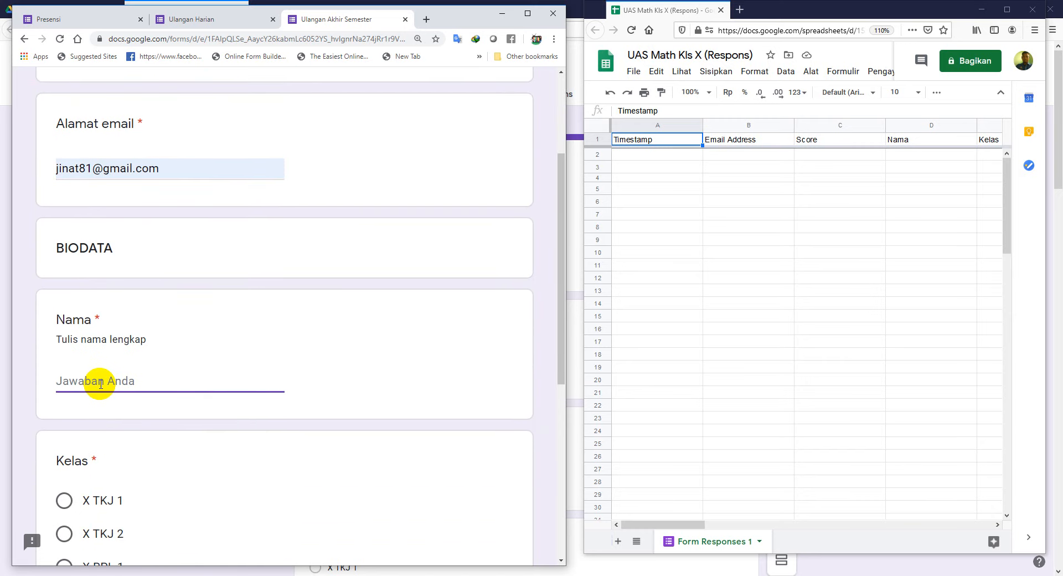
type("MUHLIS")
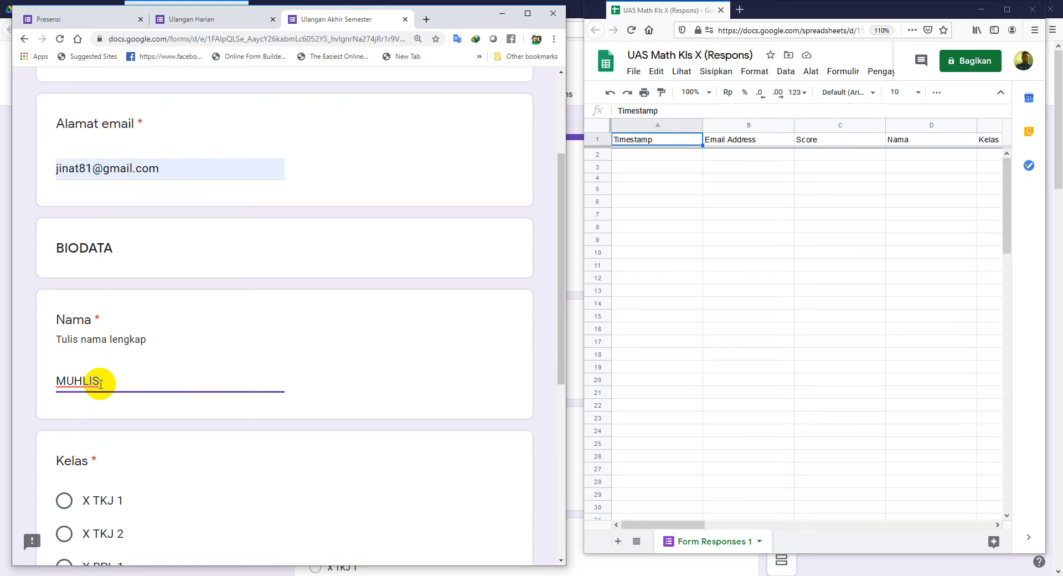
scroll(78, 434, "down", 2)
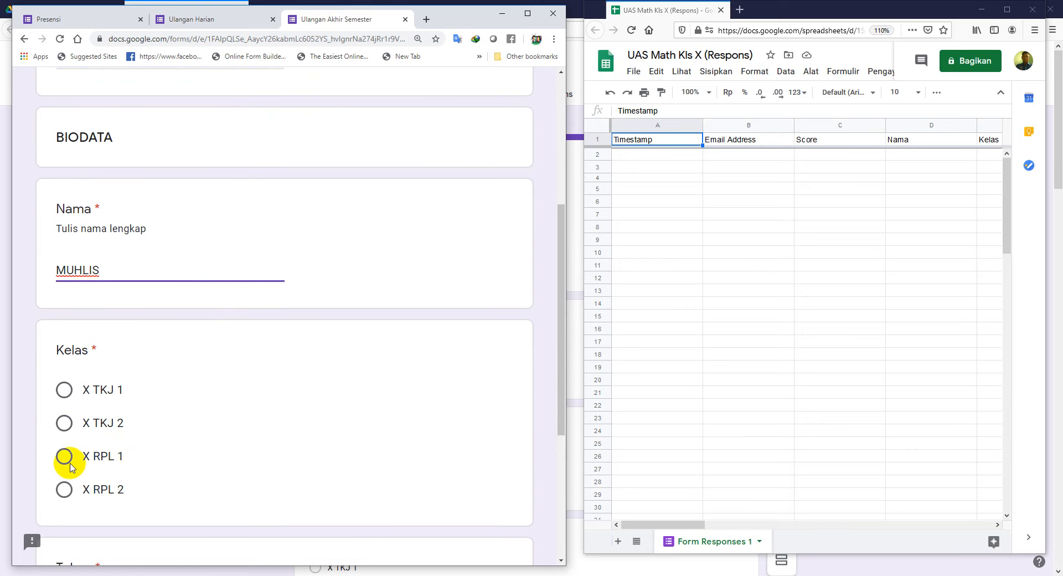
left_click(64, 493)
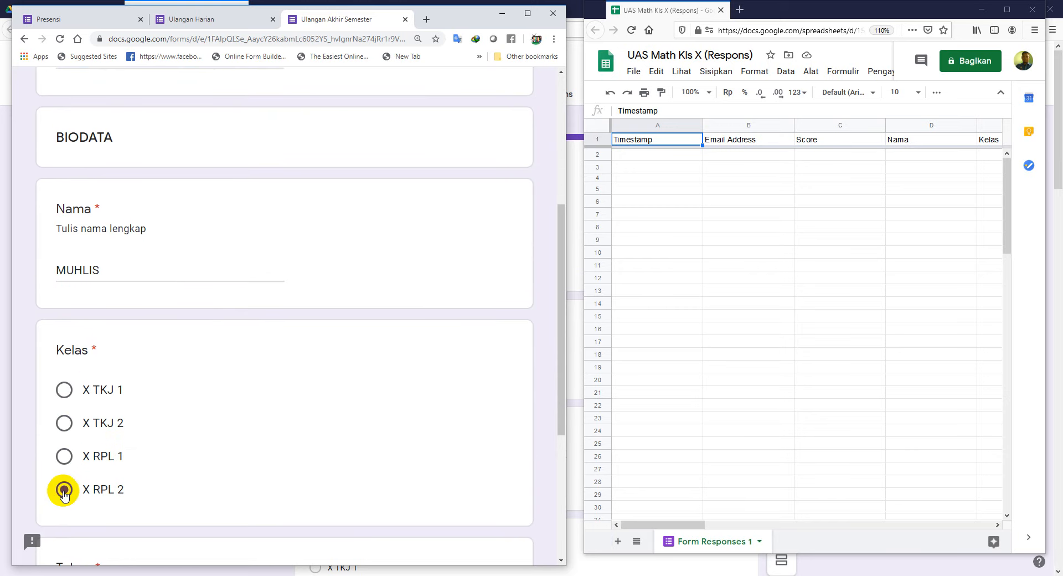
Step: Enter the access token, restoring its lowercase first letter after the 'Token Harus Benar' error
scroll(155, 475, "down", 3)
left_click(117, 446)
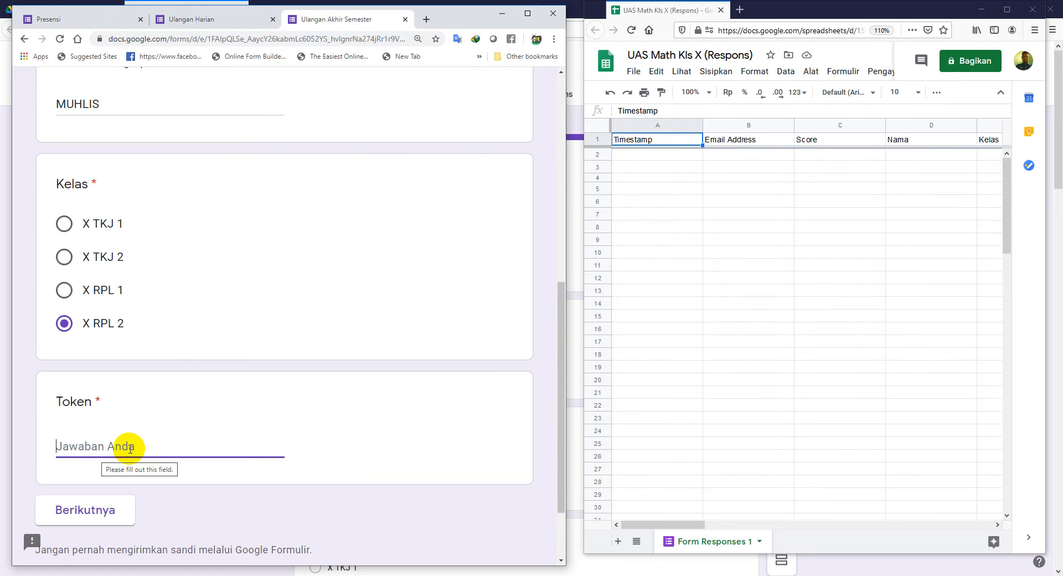
type("pal")
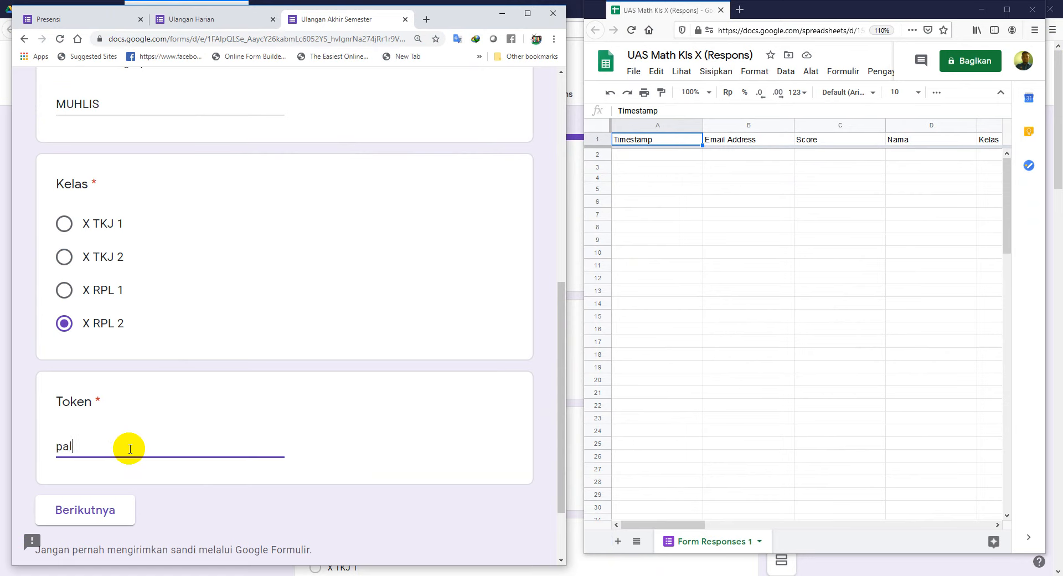
type("ekko01")
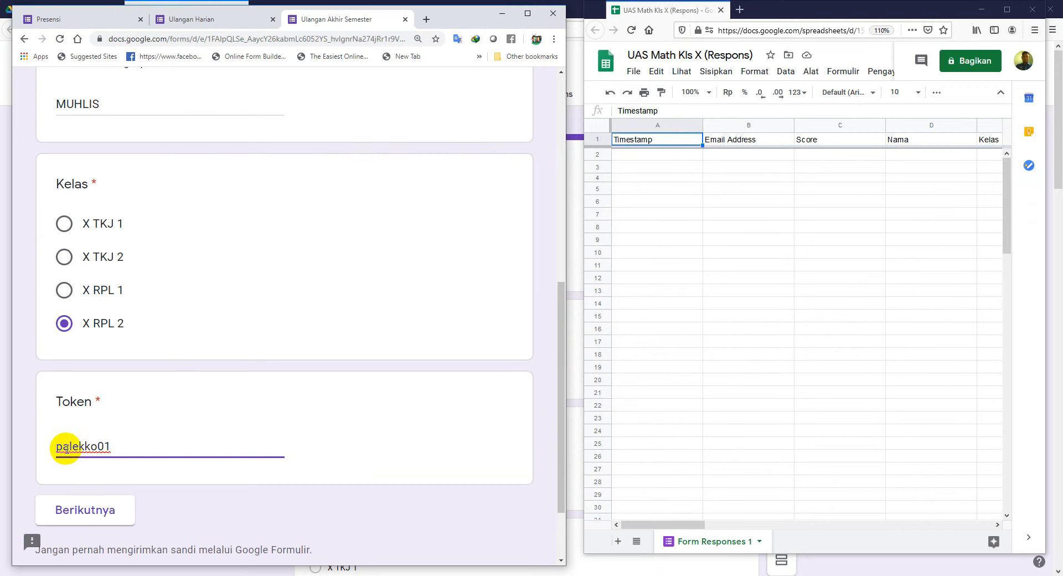
key("BackSpace")
type("P")
left_click(83, 512)
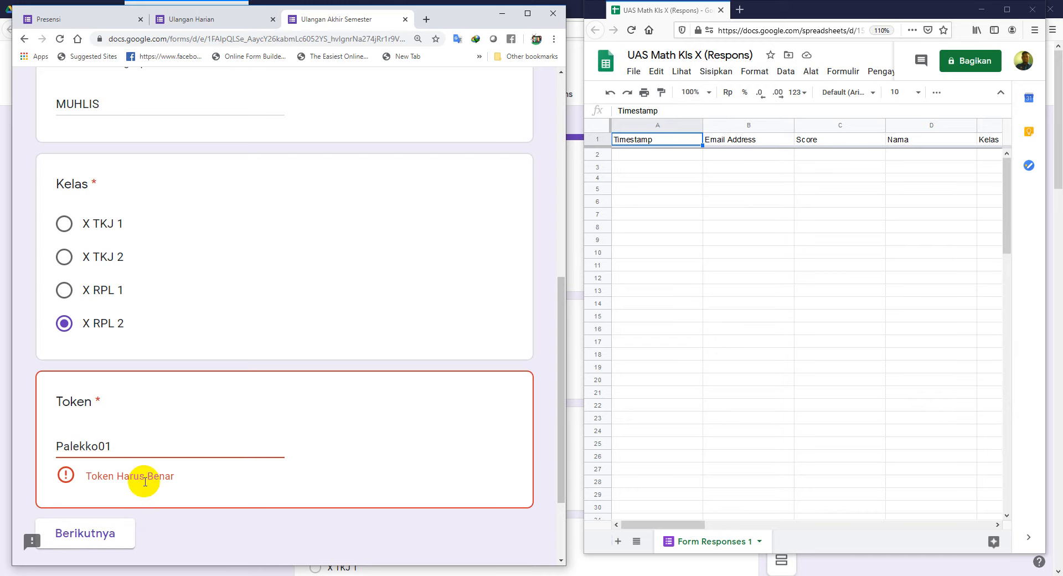
left_click(60, 447)
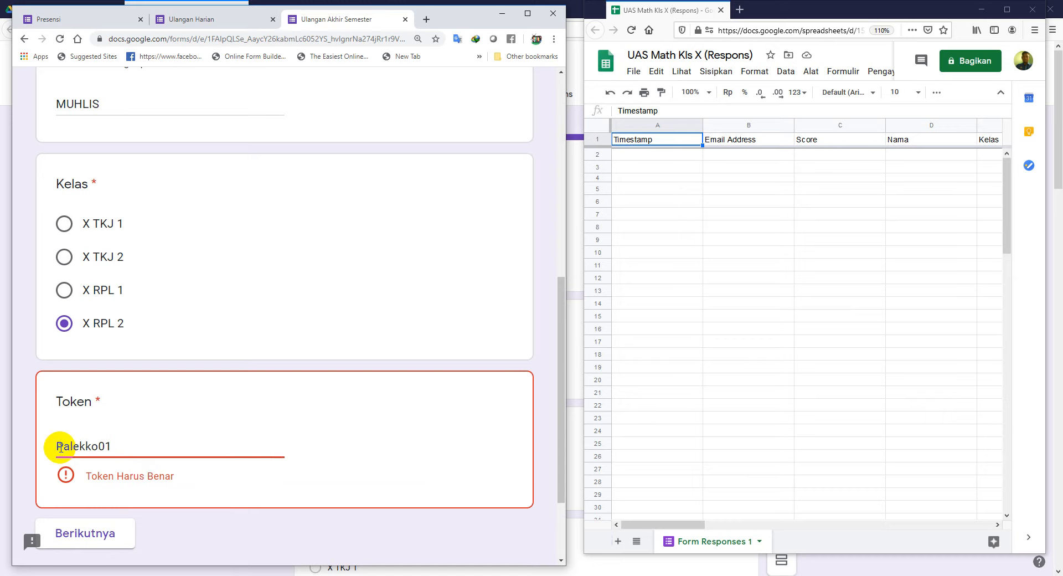
key("BackSpace")
type("p")
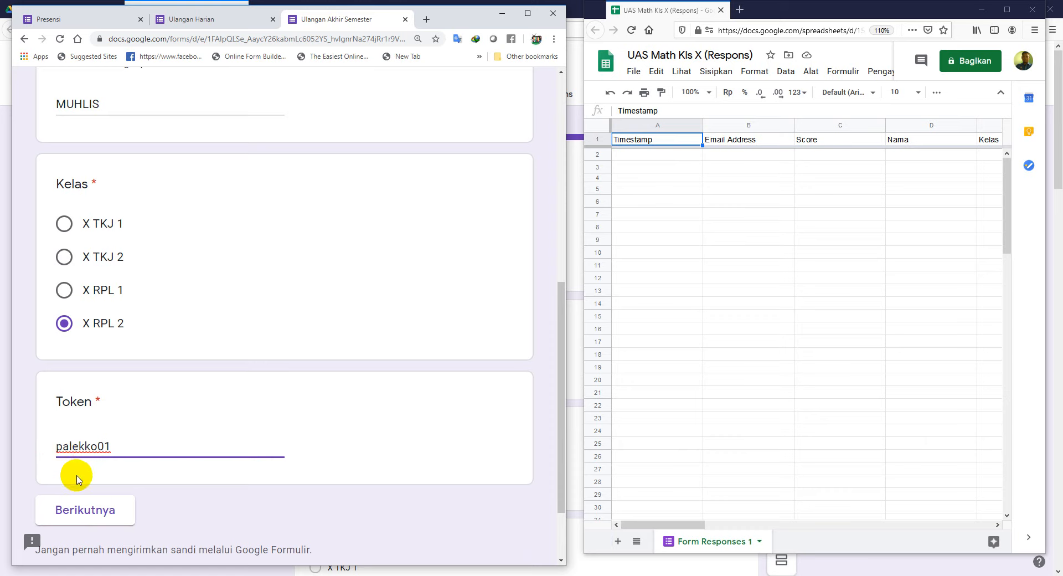
Step: Go to the Soal Essay page and start question 1's answer with '1. Ordo adalah'
left_click(101, 512)
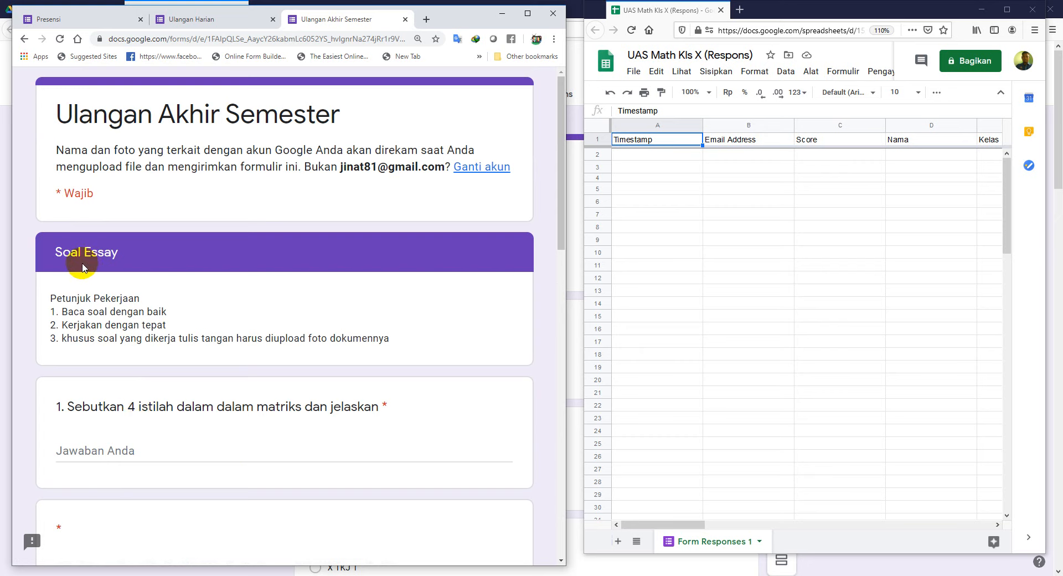
scroll(141, 329, "down", 1)
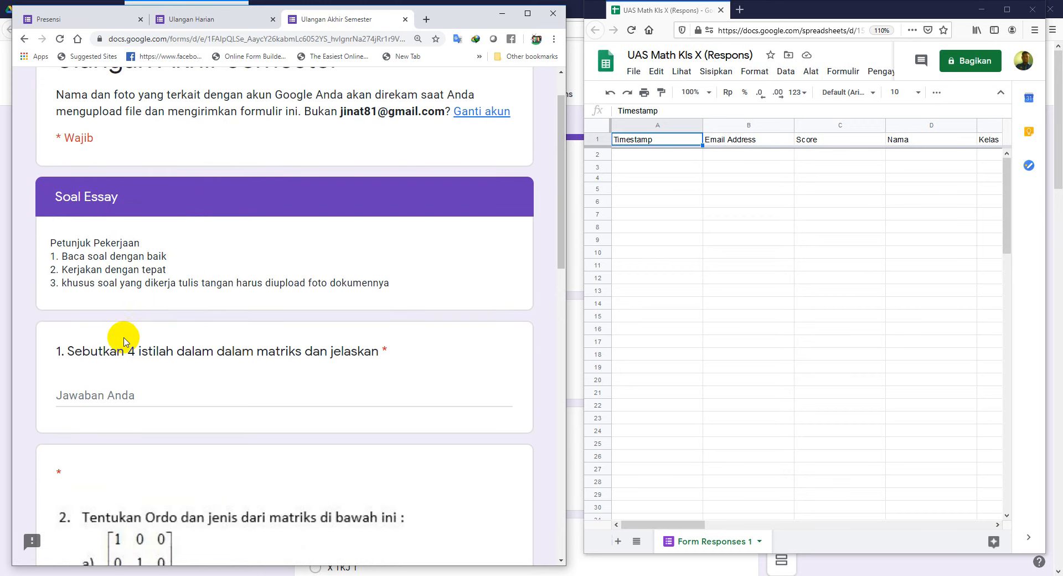
scroll(145, 312, "down", 1)
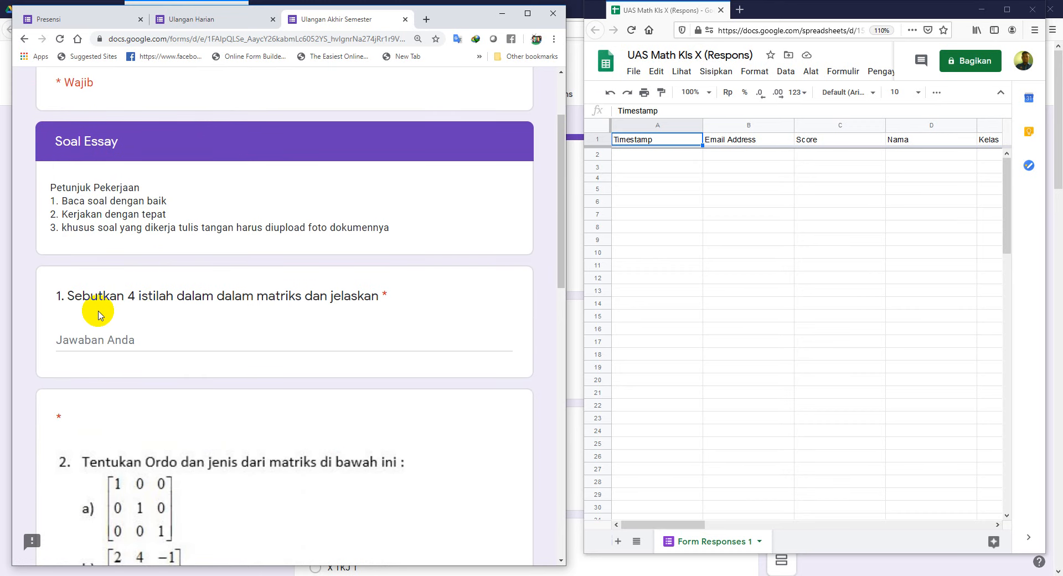
left_click(87, 339)
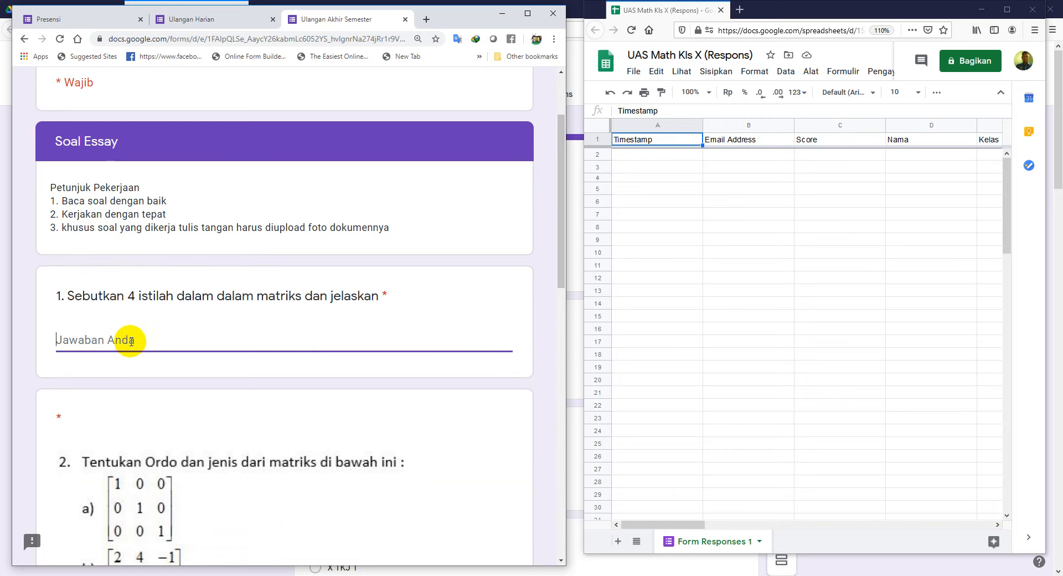
type("1.")
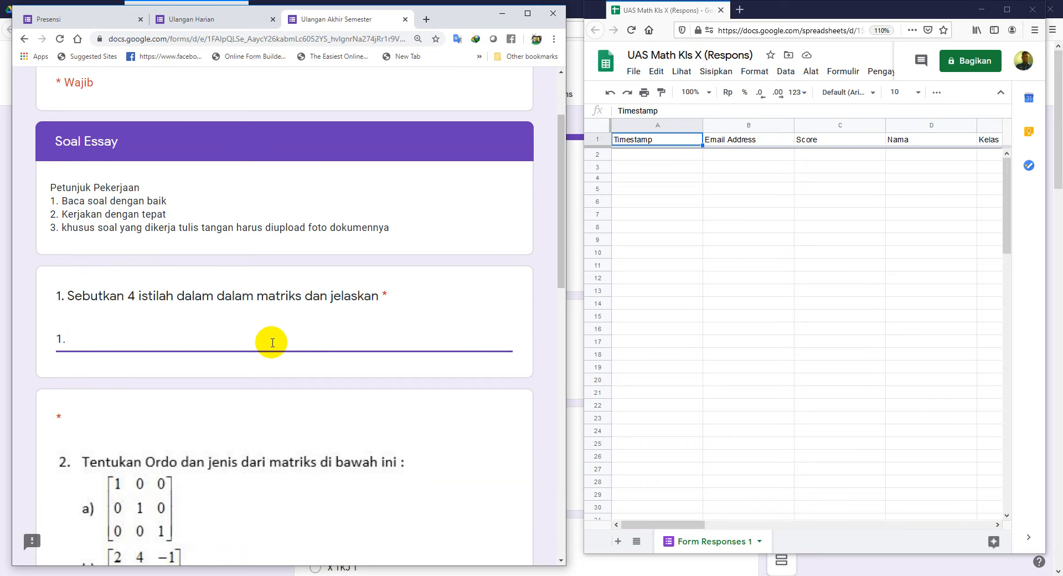
type("noq")
key("BackSpace")
key("BackSpace")
key("BackSpace")
type("Nomor")
key("BackSpace")
key("BackSpace")
key("BackSpace")
key("BackSpace")
key("BackSpace")
key("BackSpace")
type("Ordo adalah")
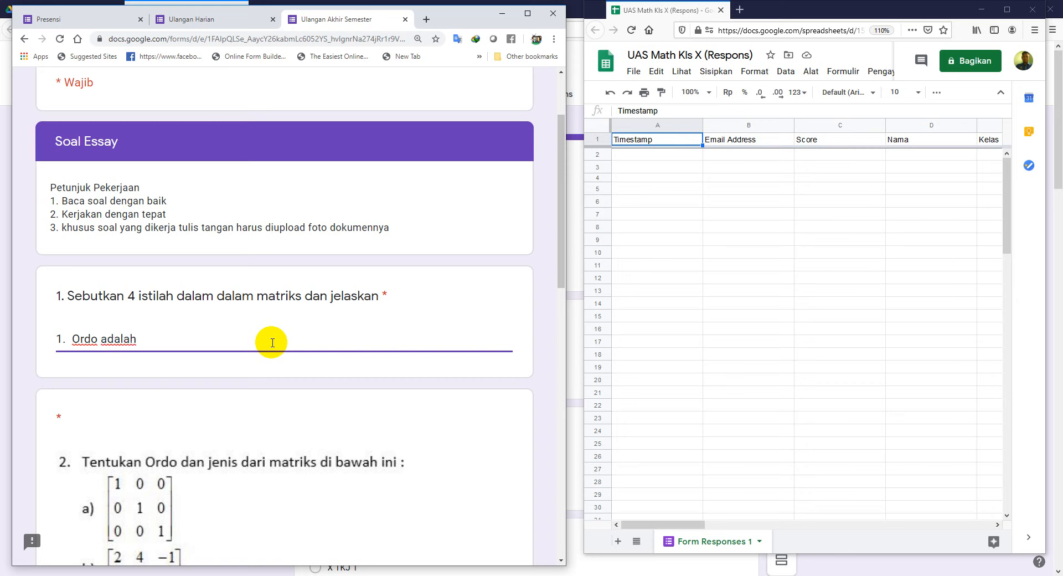
type("ini")
key("Return")
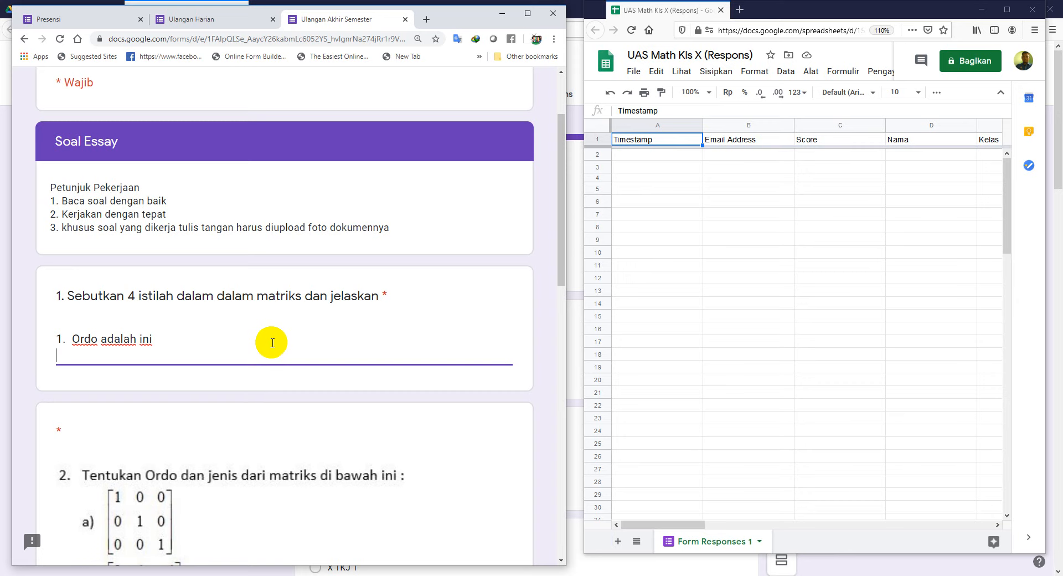
Step: Add lines for Elemen, Transpose ('kolom jadi baris') and Invers ('kebalikan') to question 1
type("2. Elemen yaitu")
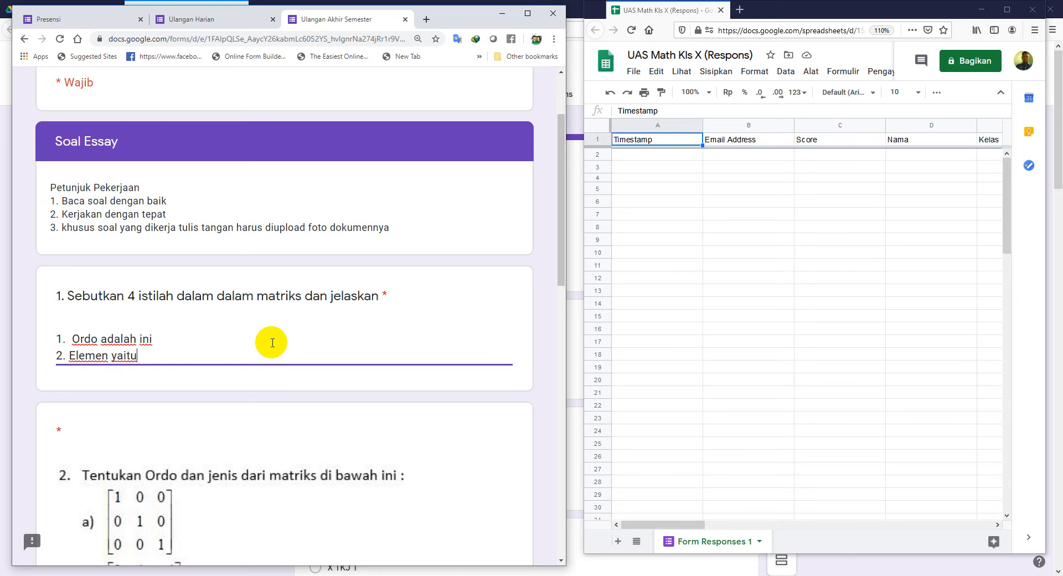
key("Return")
type("3. Transpos")
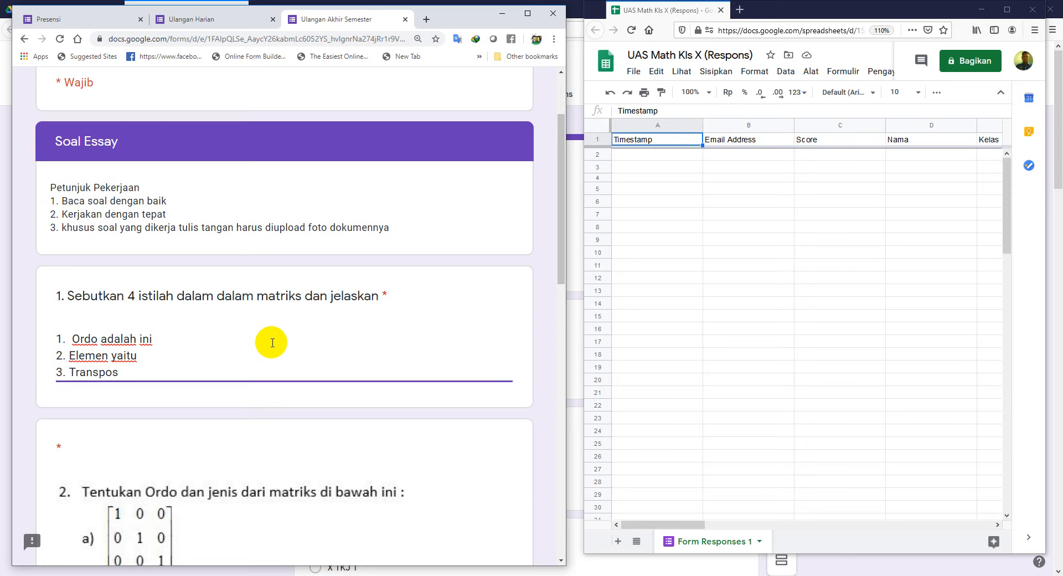
type("e adaa")
key("BackSpace")
type("lah kolom jadi")
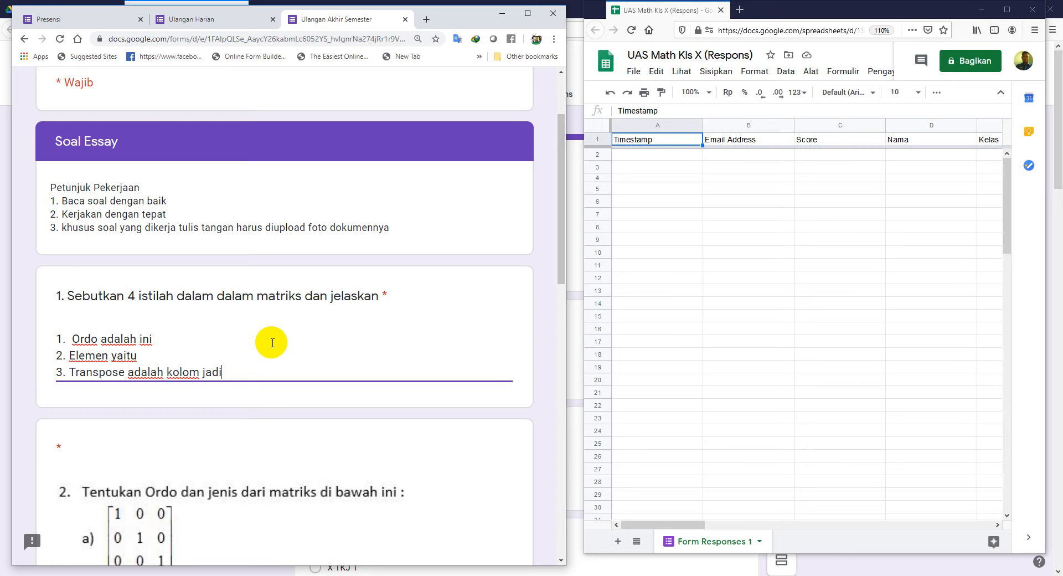
type(" baris")
key("Return")
type("4")
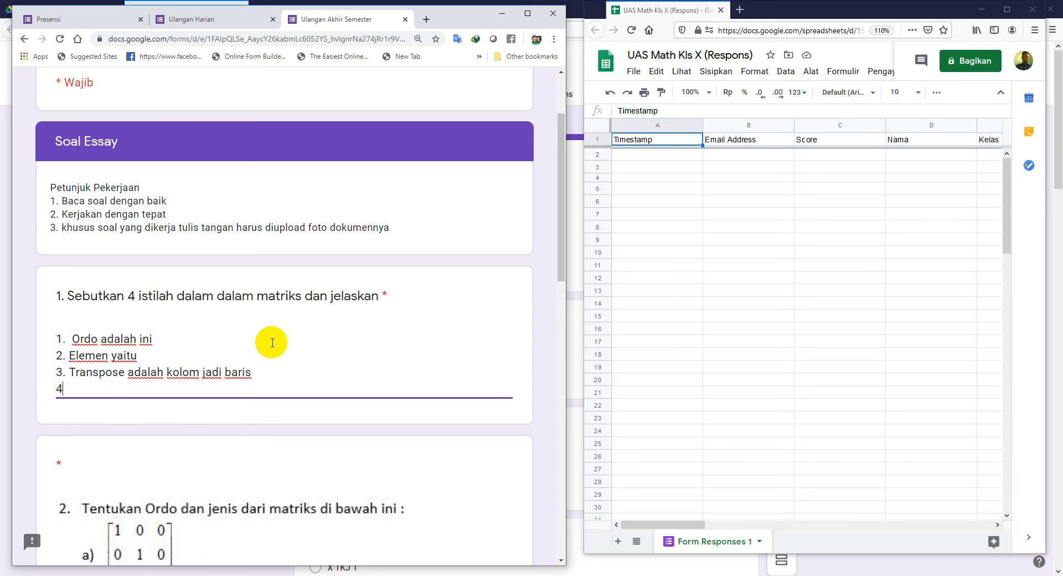
type(". Invers adalah ke")
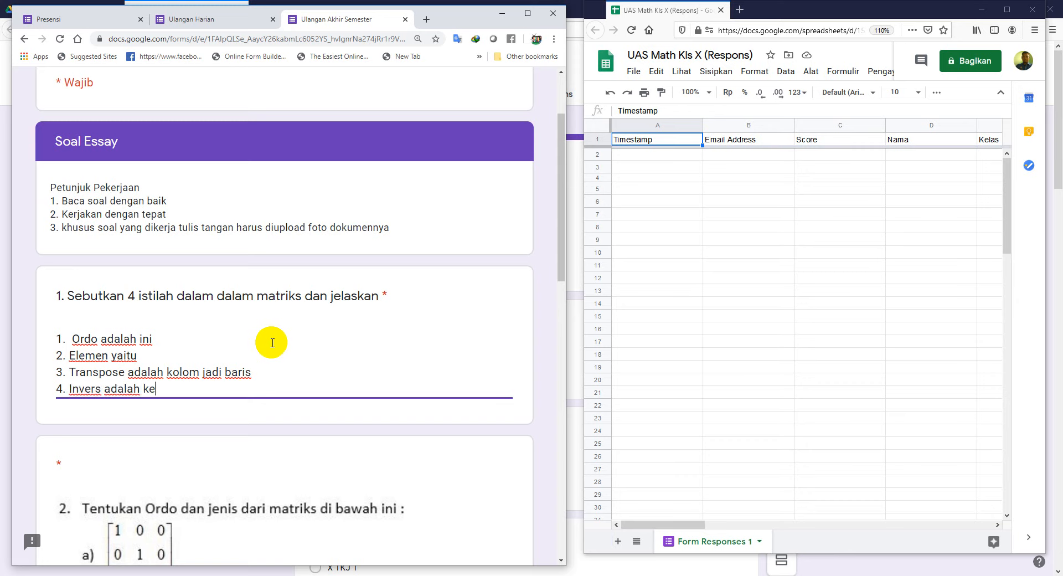
type("balikan")
Step: Answer question 2 with the matrix orders and types (3 x 3, 2 x 3 persegi panjang), question 3 with 15
scroll(324, 433, "down", 4)
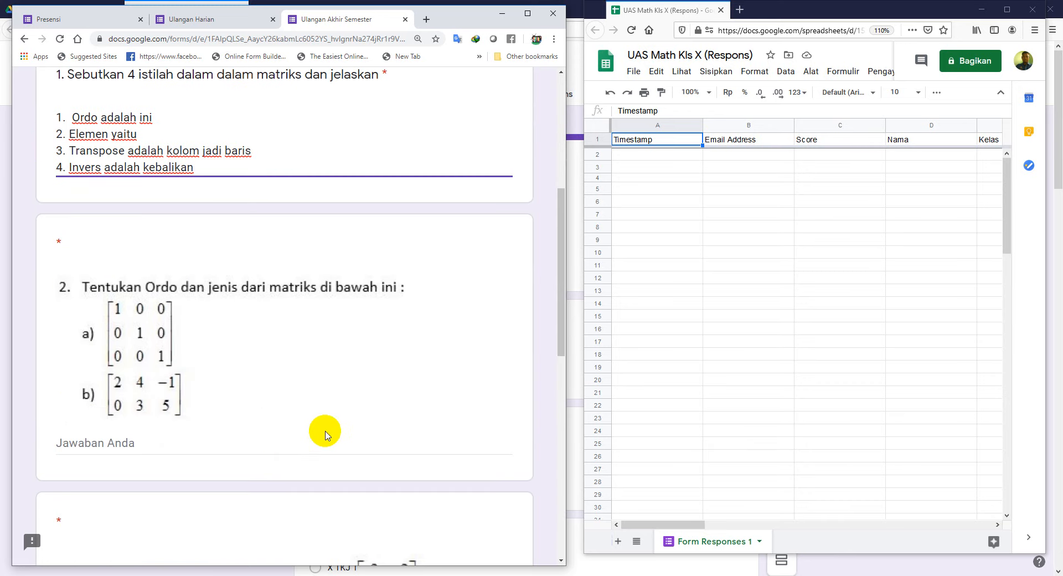
left_click(113, 444)
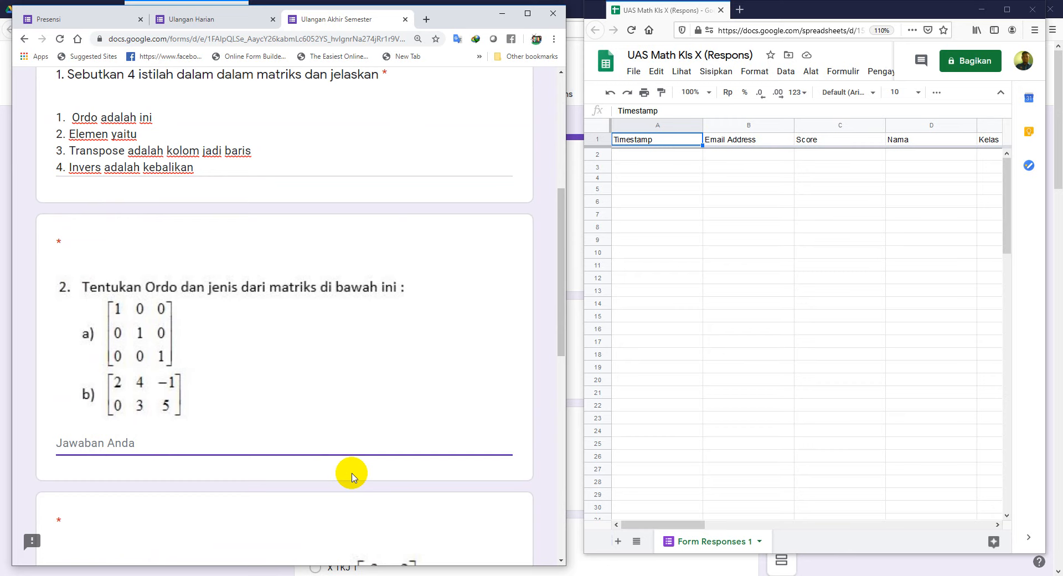
type("a= 1")
key("Return")
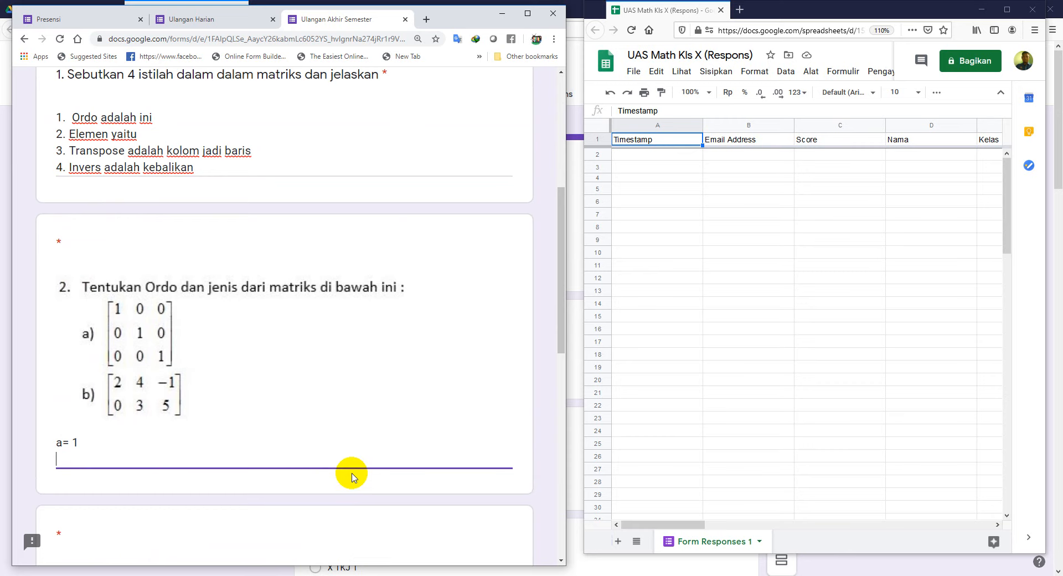
type("b")
type("=")
type(" 3 x 3")
type(" jenis ")
type("ini")
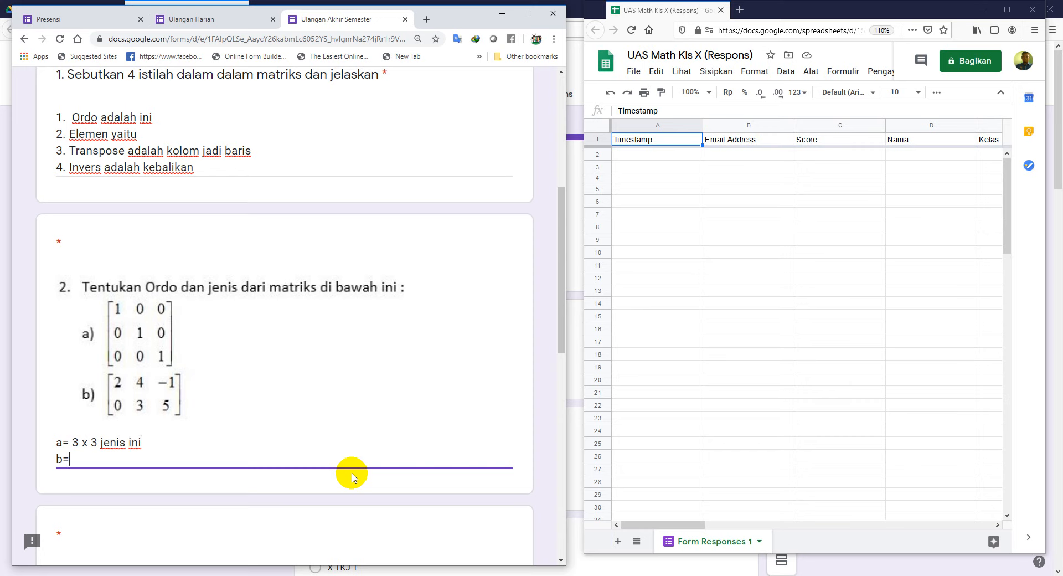
type(" b= 2 x 3 jenis persi")
key("BackSpace")
type("egi panjang")
scroll(352, 478, "down", 4)
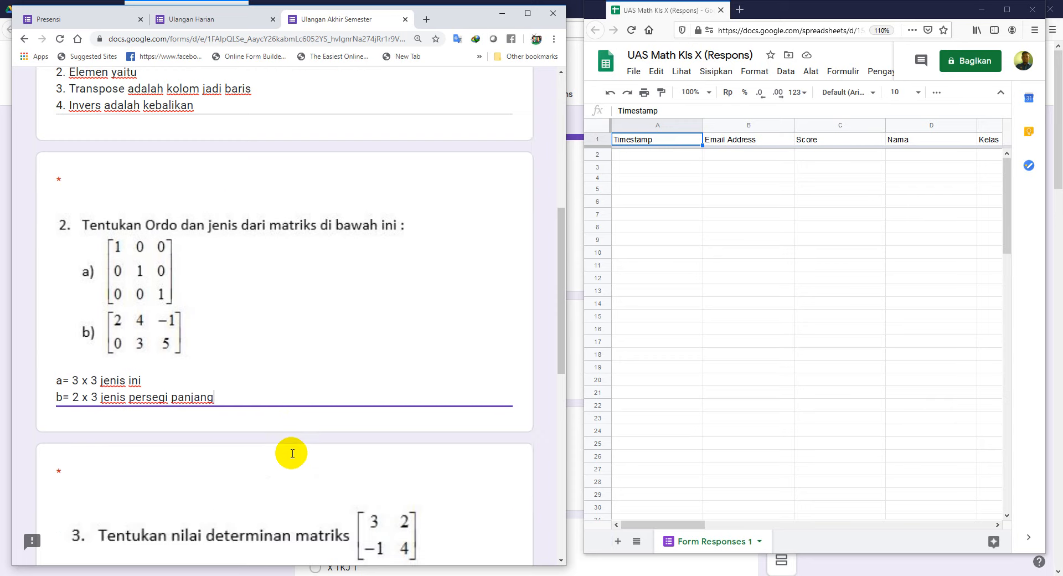
left_click(136, 440)
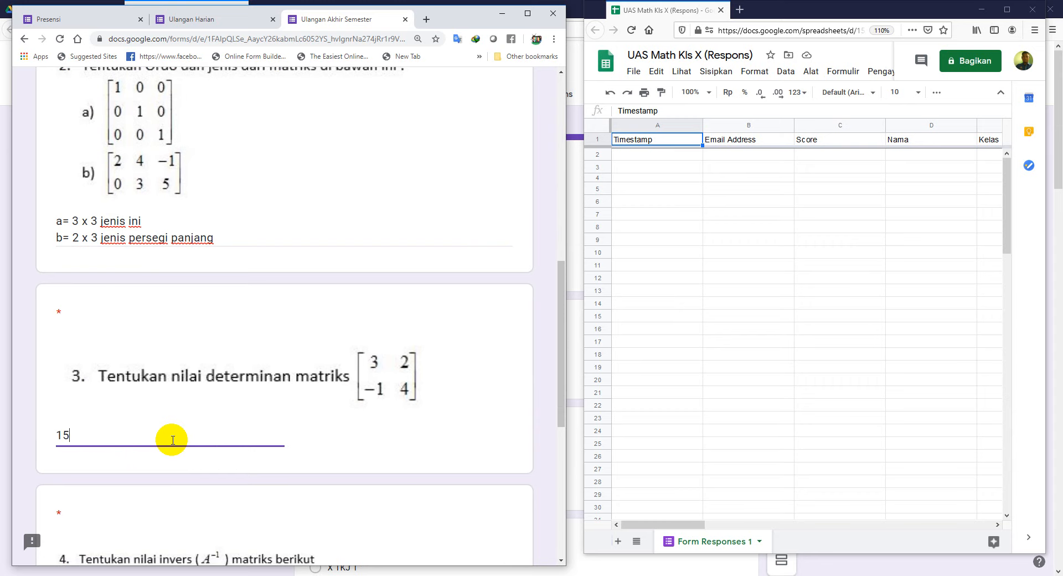
scroll(254, 422, "down", 5)
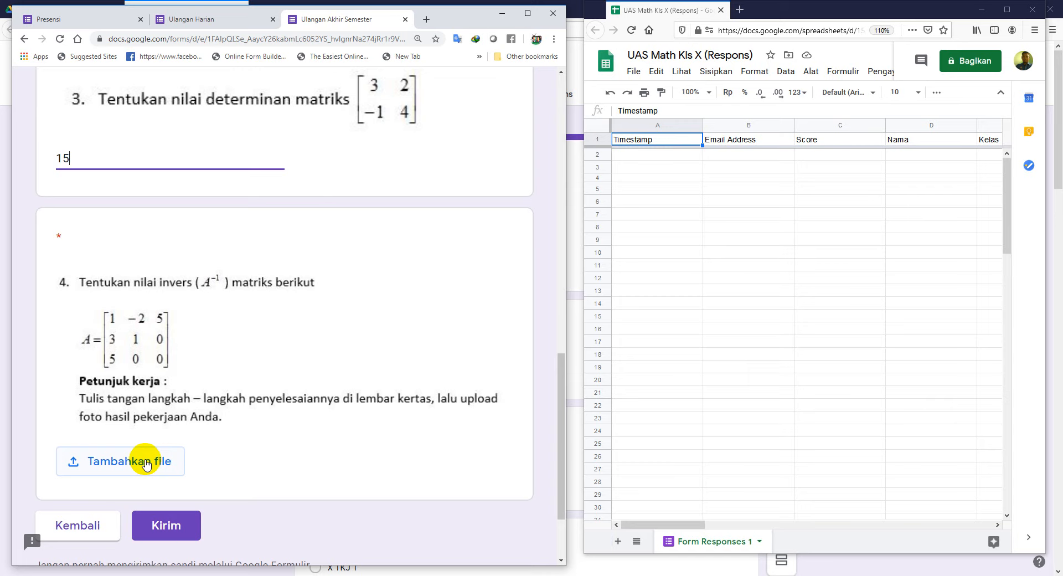
Step: Start a question 4 upload and browse Drive Saya for the KBDSKR - 2020 folder
left_click(145, 463)
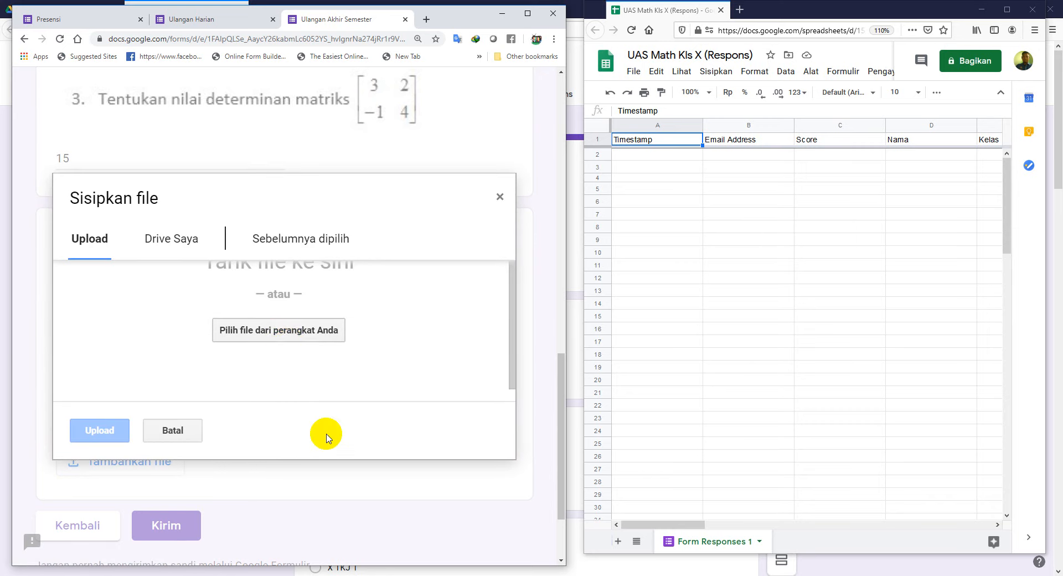
left_click(189, 243)
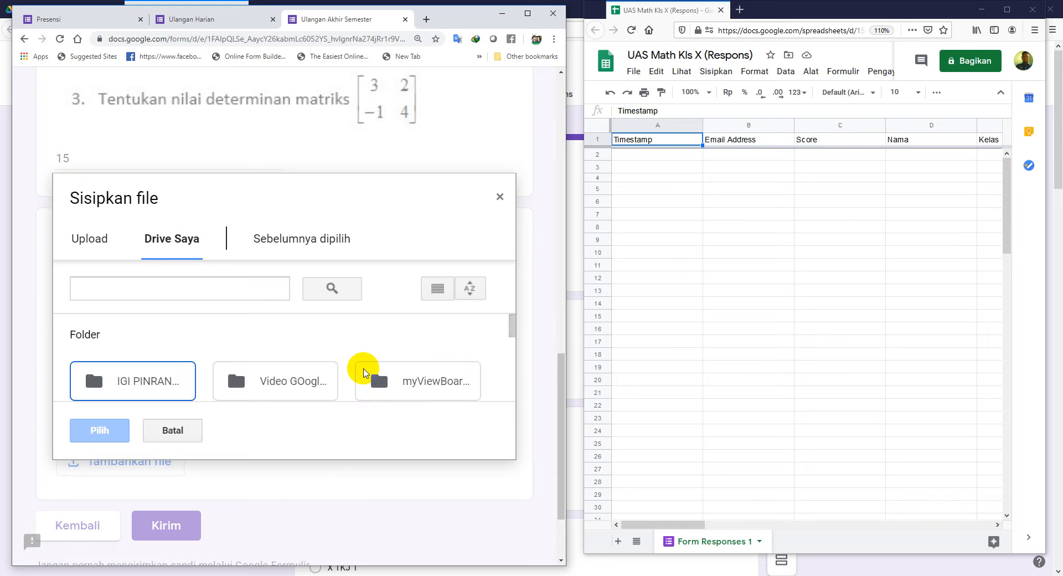
scroll(344, 373, "down", 10)
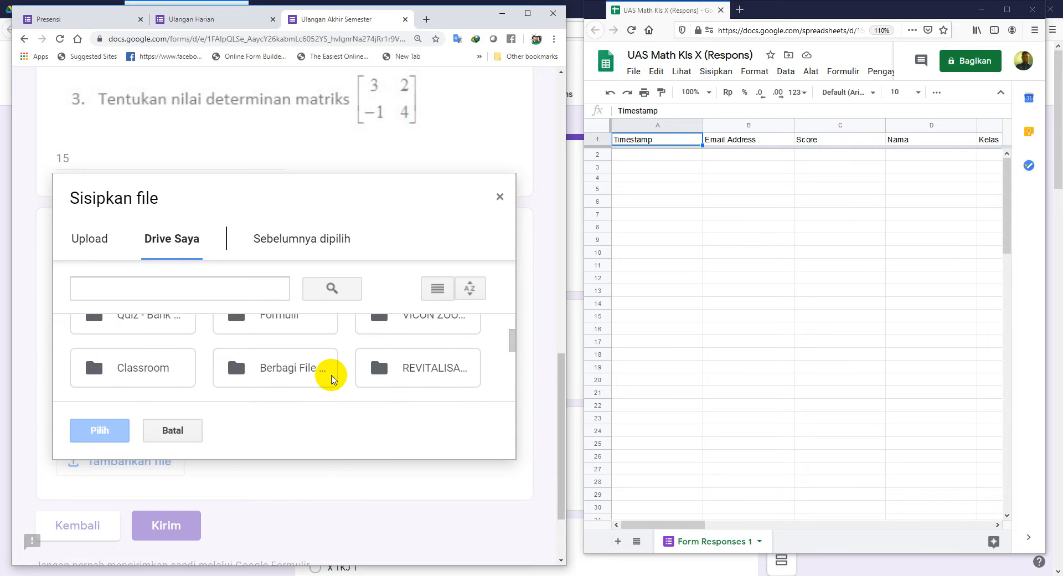
scroll(334, 377, "down", 6)
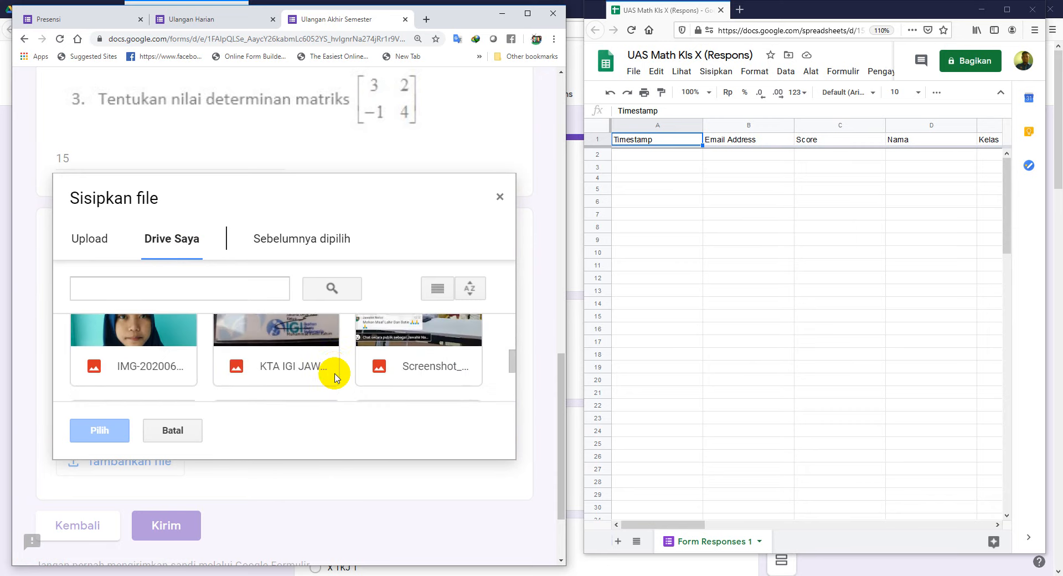
scroll(338, 377, "down", 3)
scroll(339, 376, "up", 2)
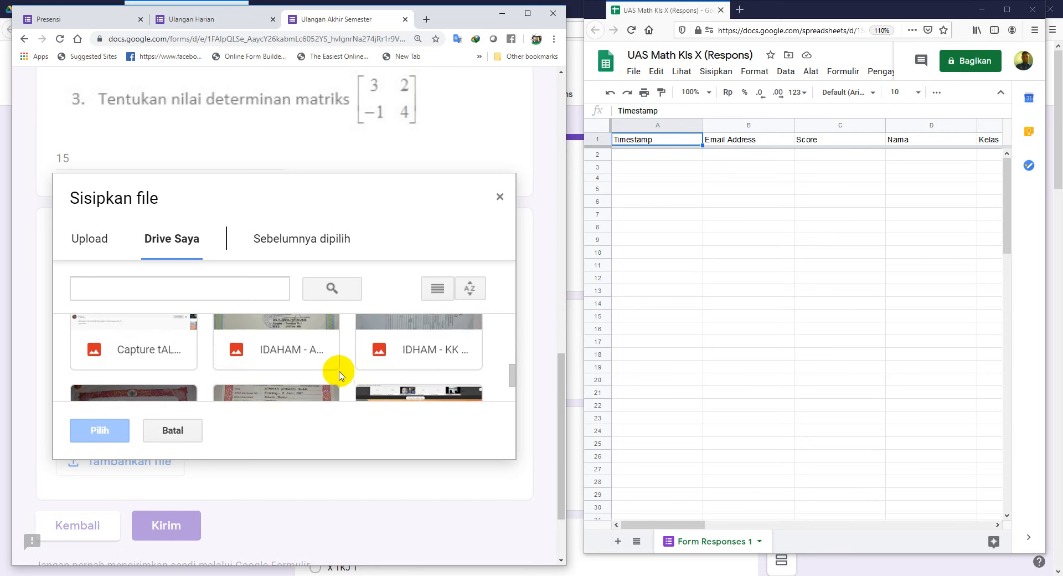
scroll(339, 374, "down", 4)
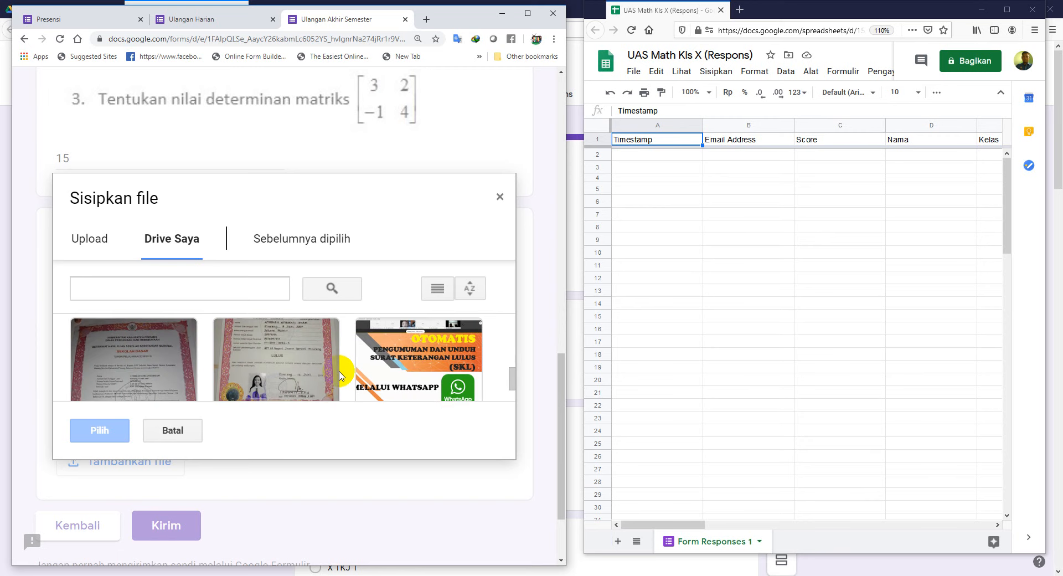
scroll(340, 374, "down", 3)
scroll(340, 375, "up", 3)
scroll(340, 375, "up", 4)
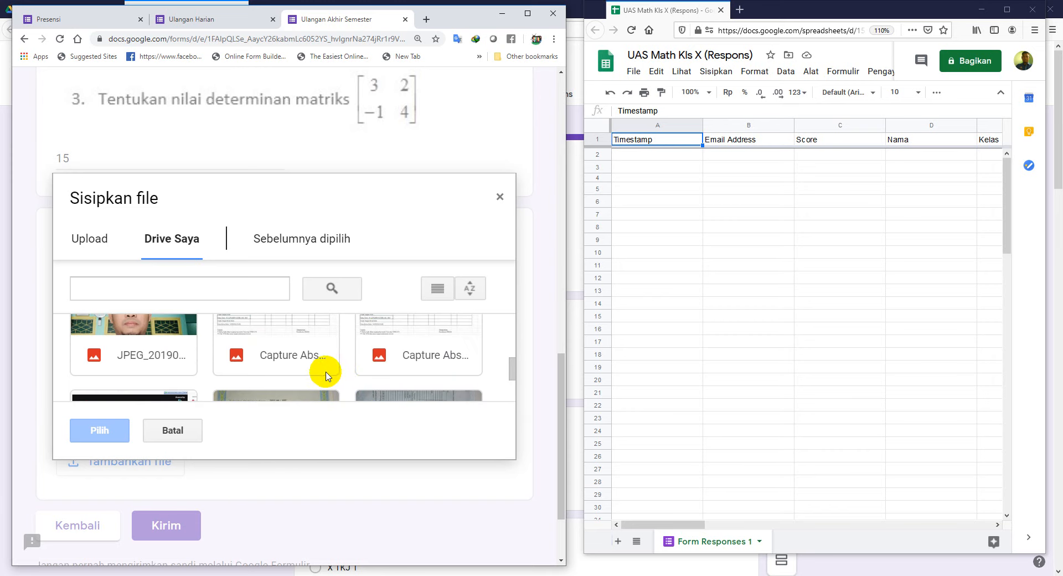
scroll(316, 370, "up", 3)
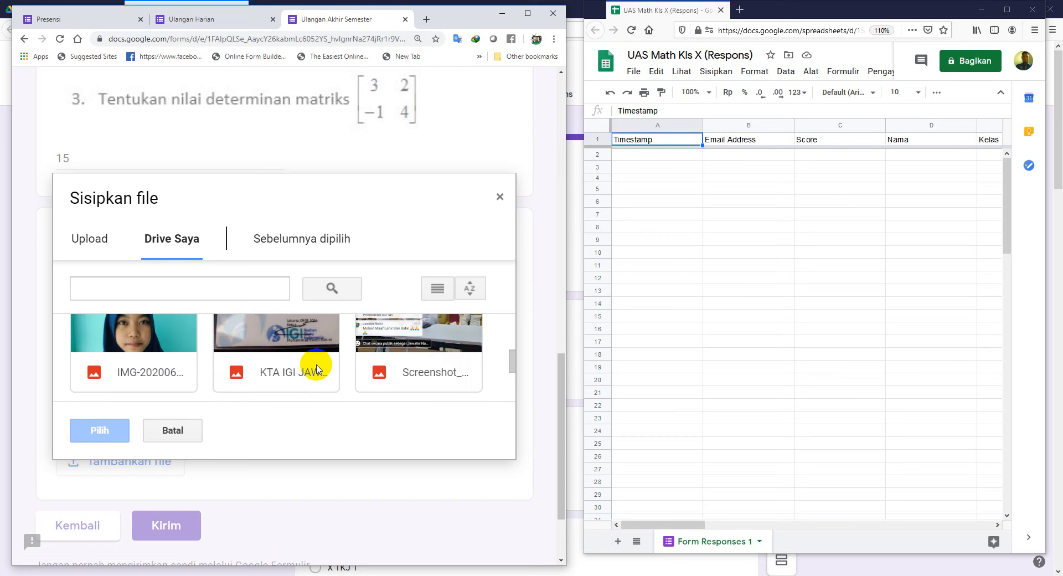
scroll(318, 369, "up", 1)
scroll(318, 369, "down", 1)
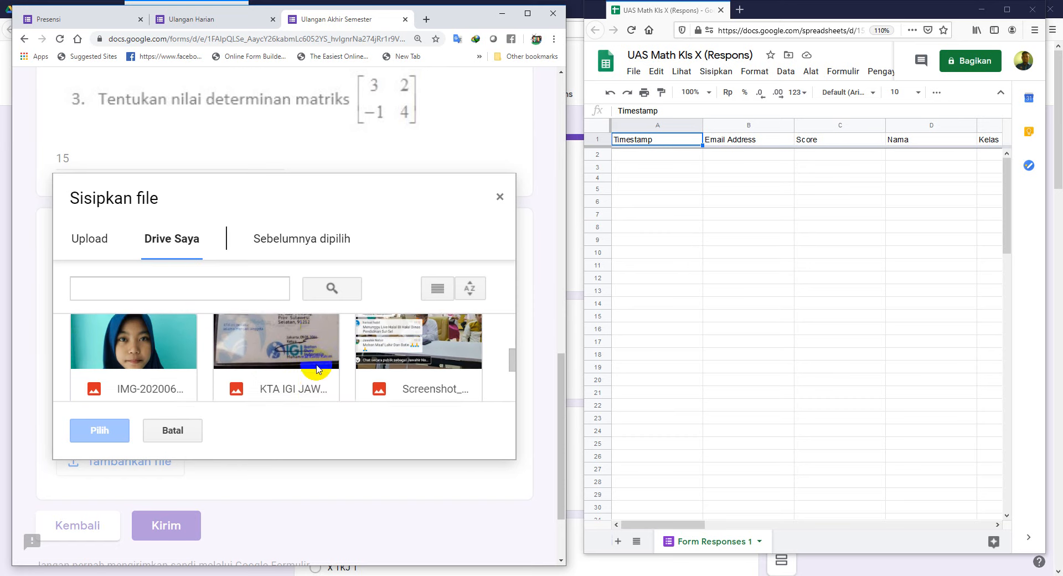
scroll(318, 370, "up", 4)
scroll(317, 369, "up", 2)
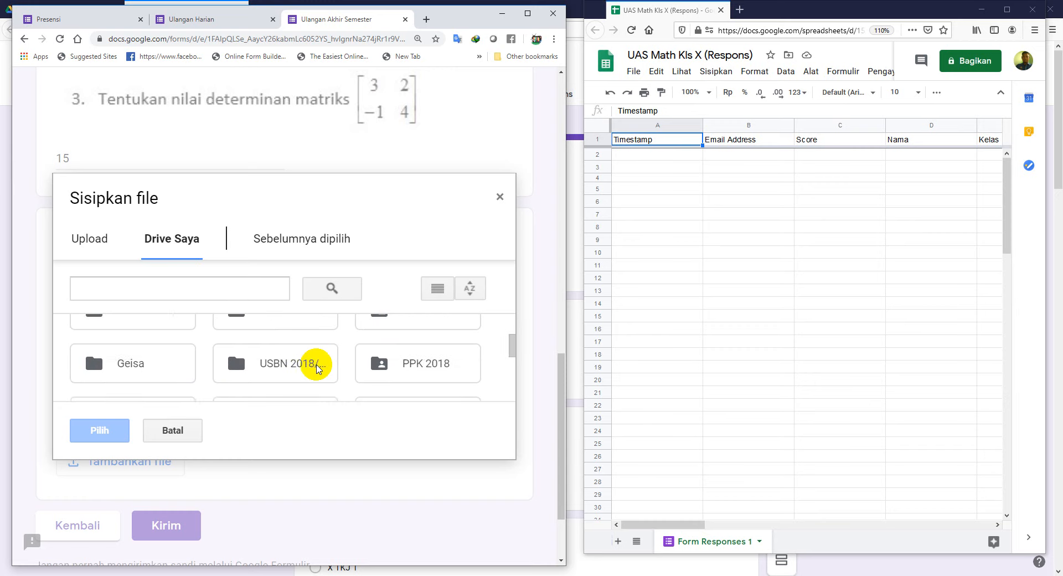
scroll(317, 369, "up", 2)
scroll(317, 369, "up", 2)
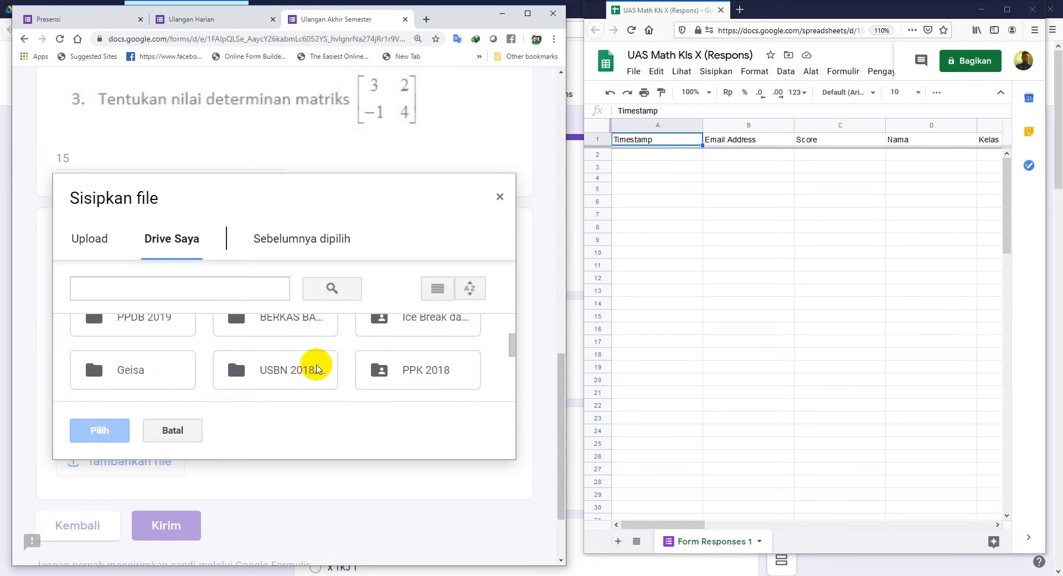
scroll(317, 369, "up", 1)
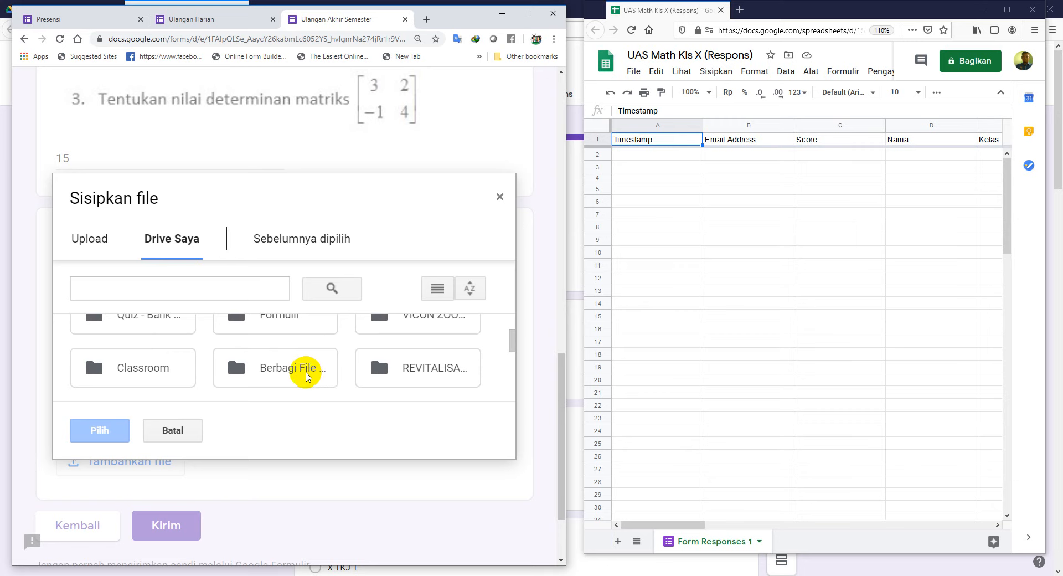
scroll(307, 377, "up", 1)
scroll(306, 374, "up", 1)
Step: Pick the image in KBDSKR - 2020 > Berkas Tugas Harian Matematika's photo folder; it exceeds 1 MB
double_click(406, 372)
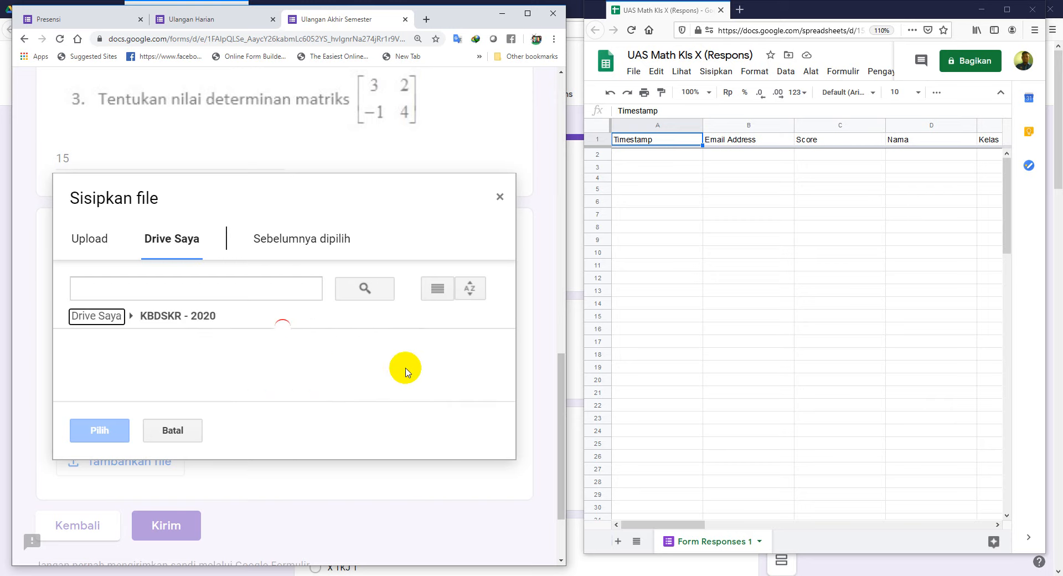
scroll(255, 373, "down", 1)
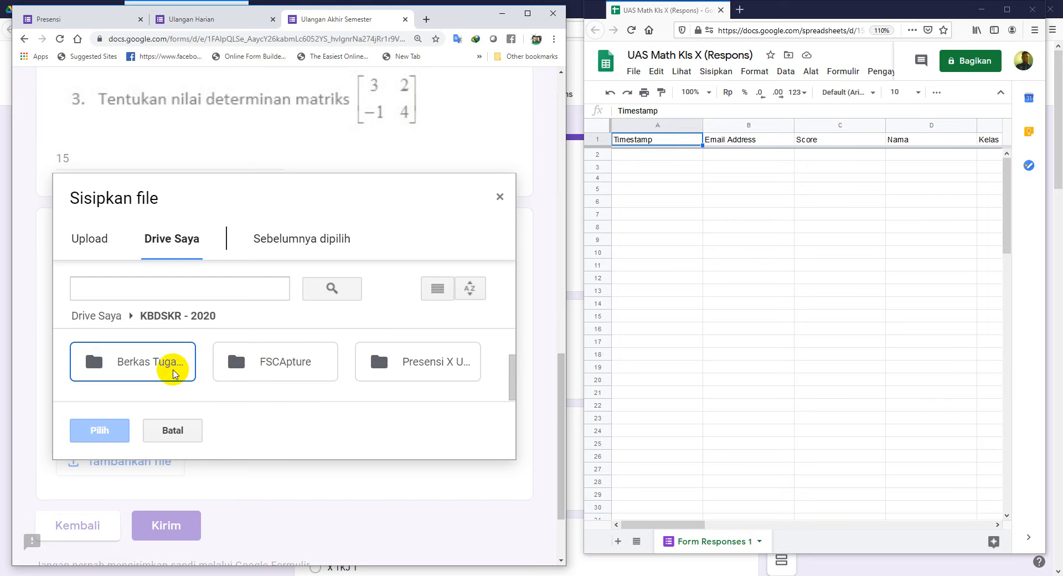
double_click(174, 369)
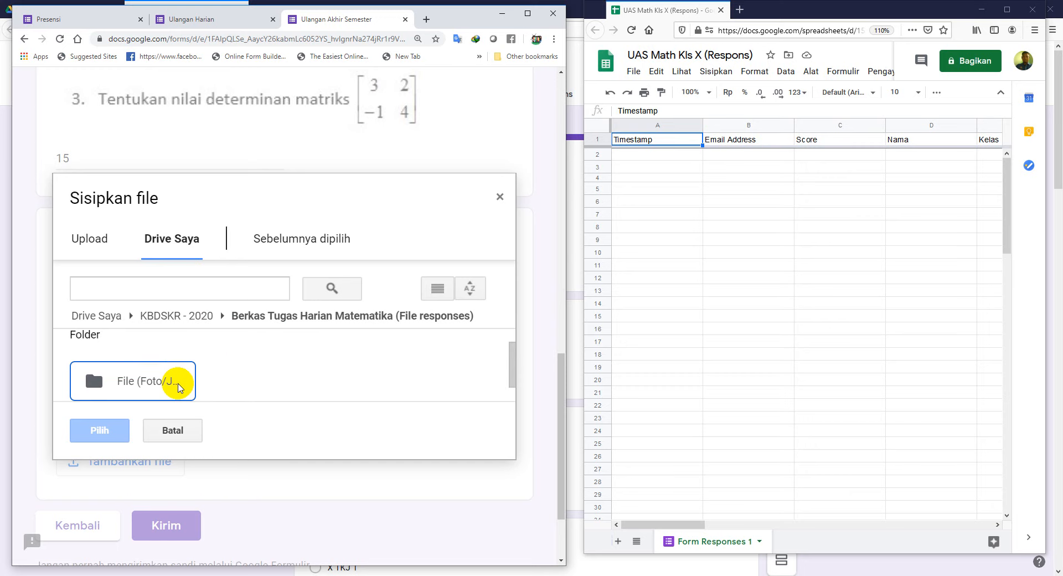
double_click(180, 381)
scroll(246, 378, "down", 2)
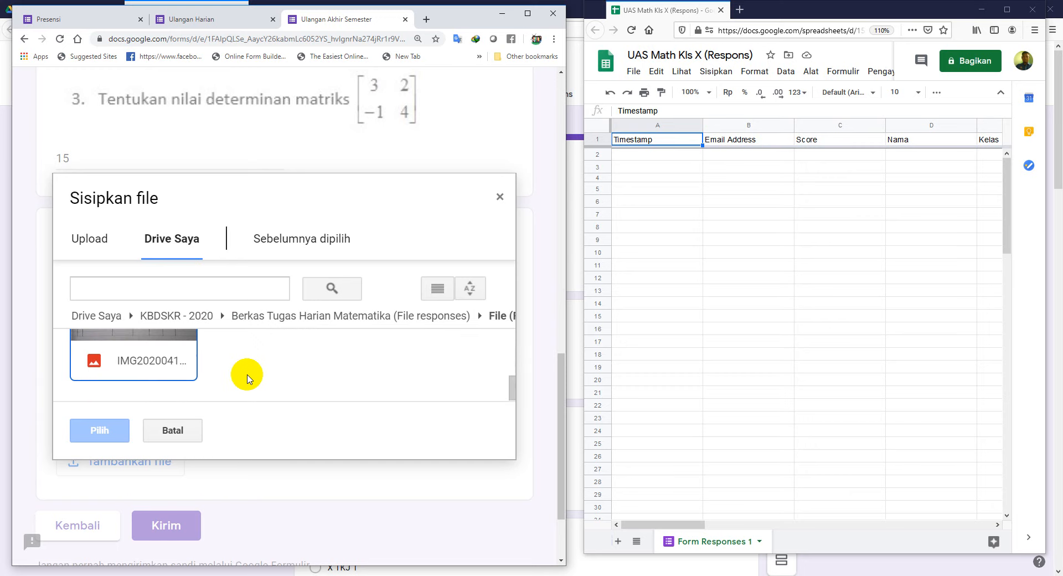
scroll(247, 371, "down", 2)
scroll(248, 367, "up", 2)
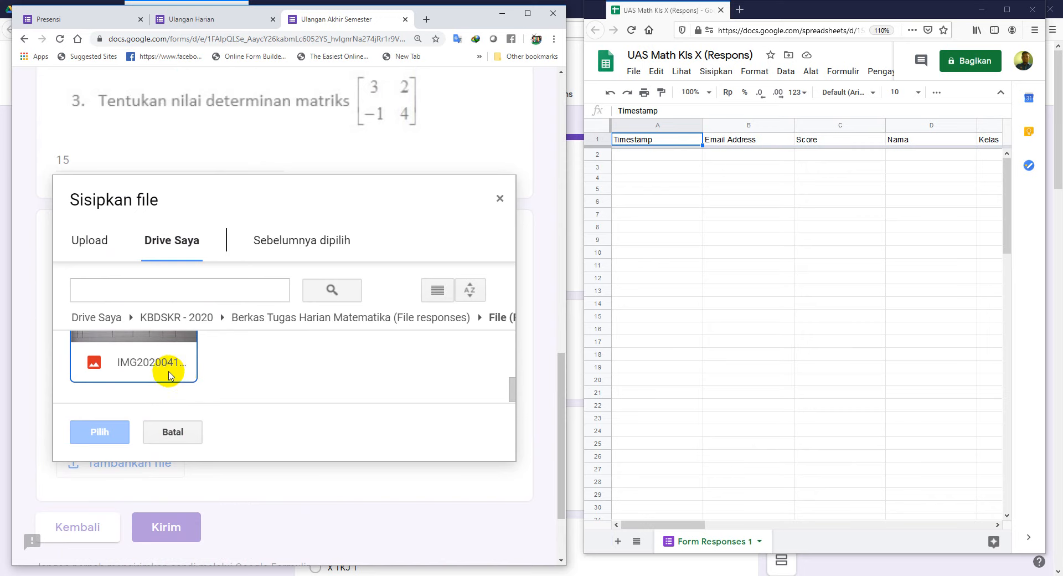
left_click(169, 375)
left_click(125, 433)
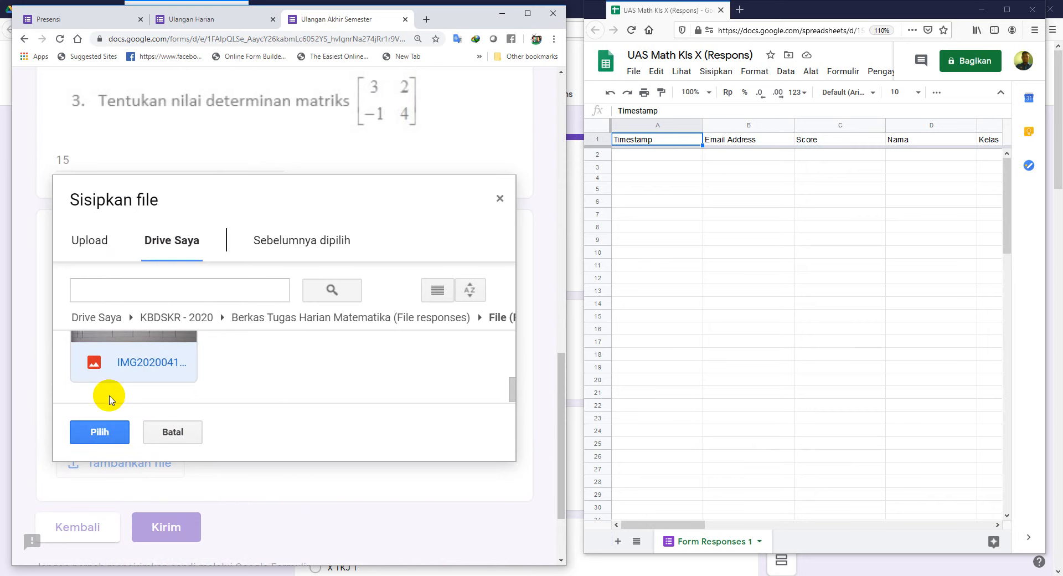
left_click(103, 433)
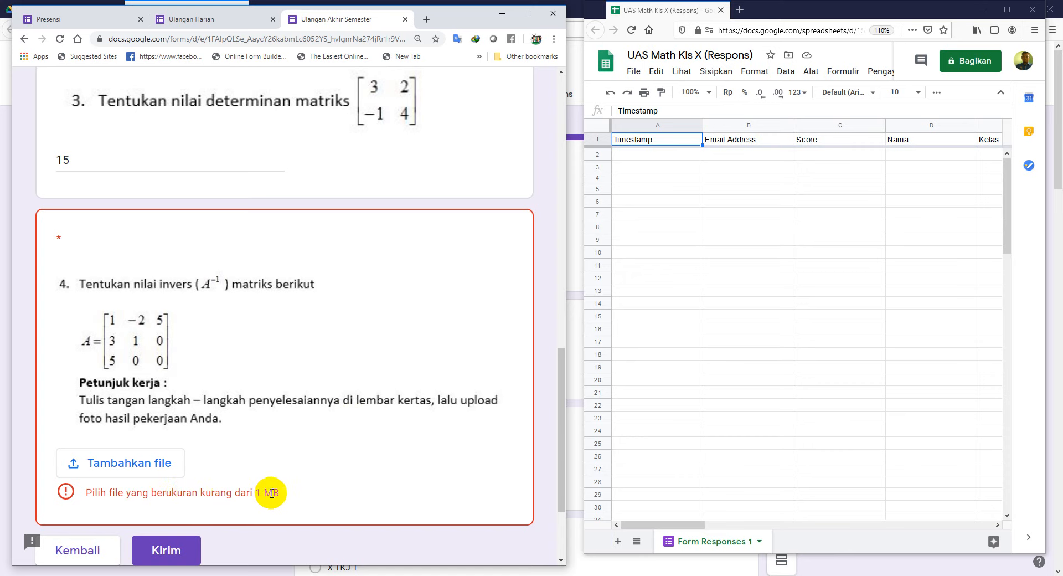
left_click(168, 474)
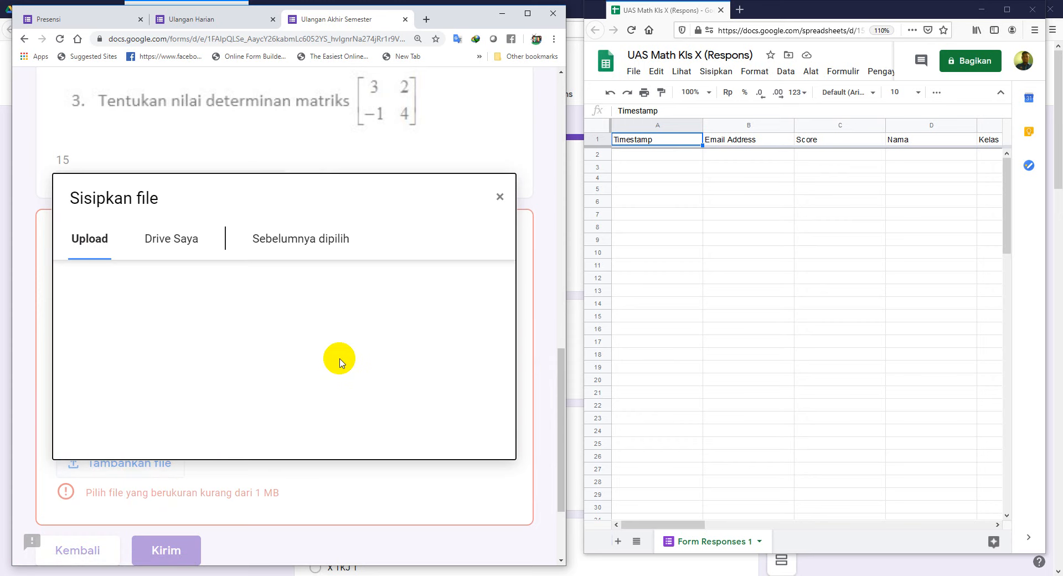
left_click(187, 251)
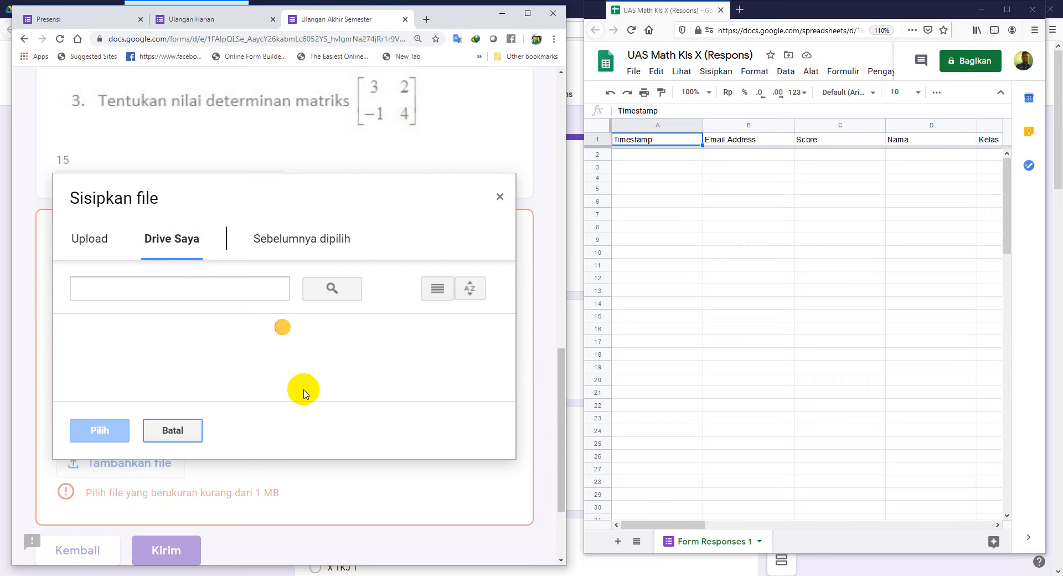
scroll(317, 388, "down", 2)
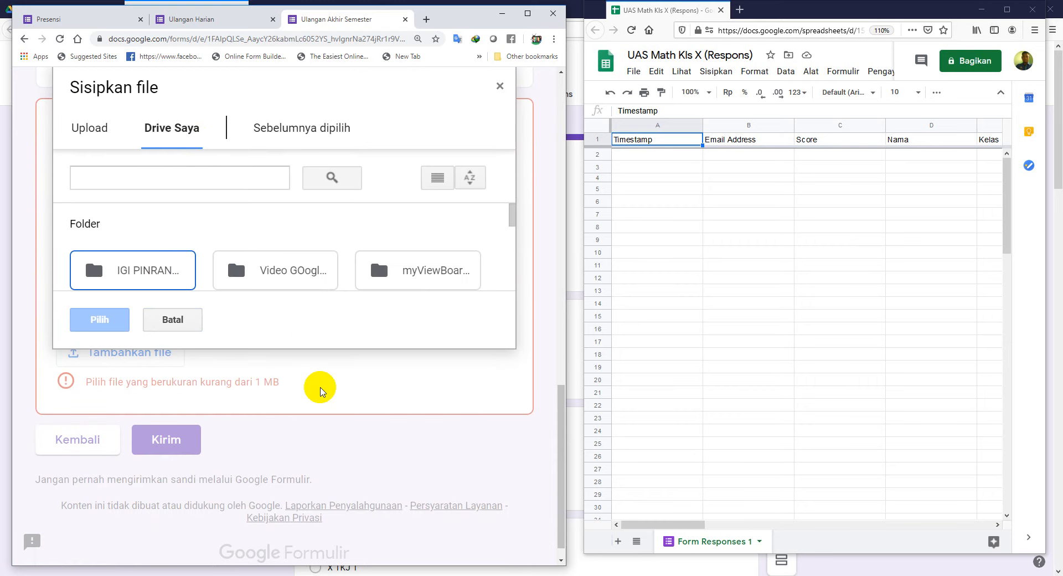
scroll(299, 319, "down", 1)
scroll(326, 306, "up", 3)
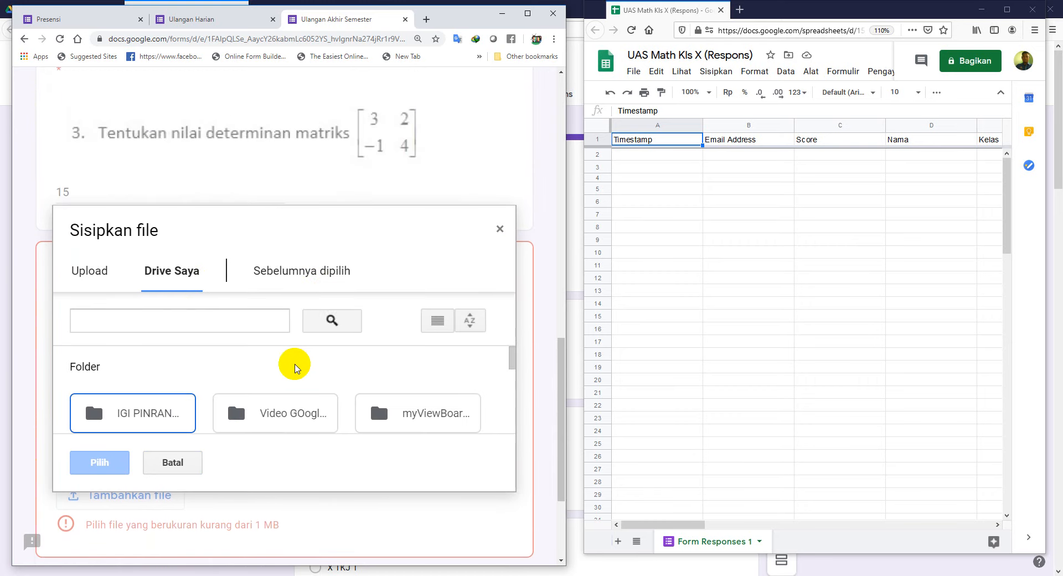
scroll(281, 385, "down", 1)
scroll(283, 386, "down", 6)
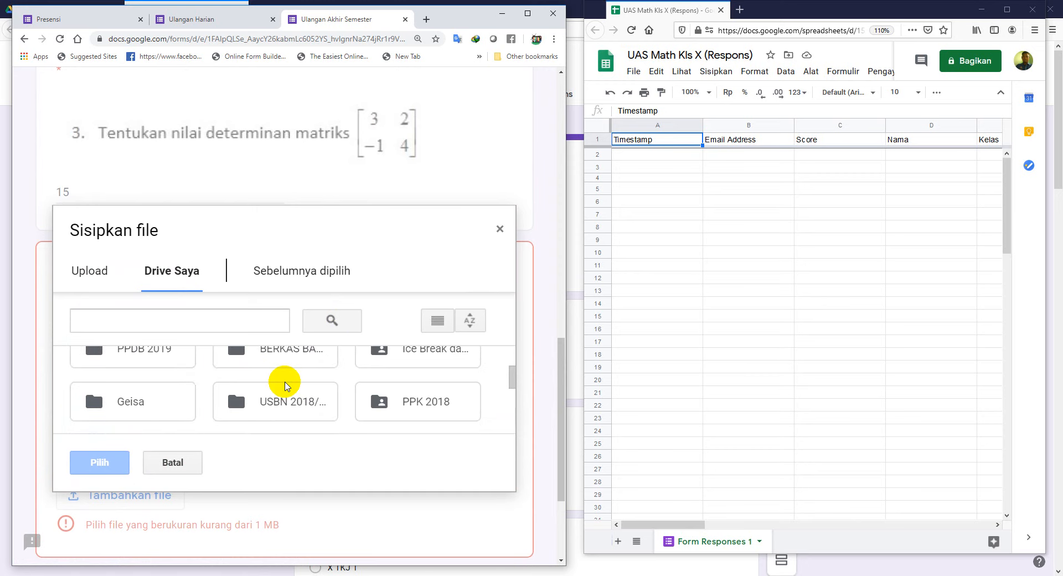
scroll(285, 382, "up", 3)
scroll(284, 381, "down", 2)
left_click(426, 386)
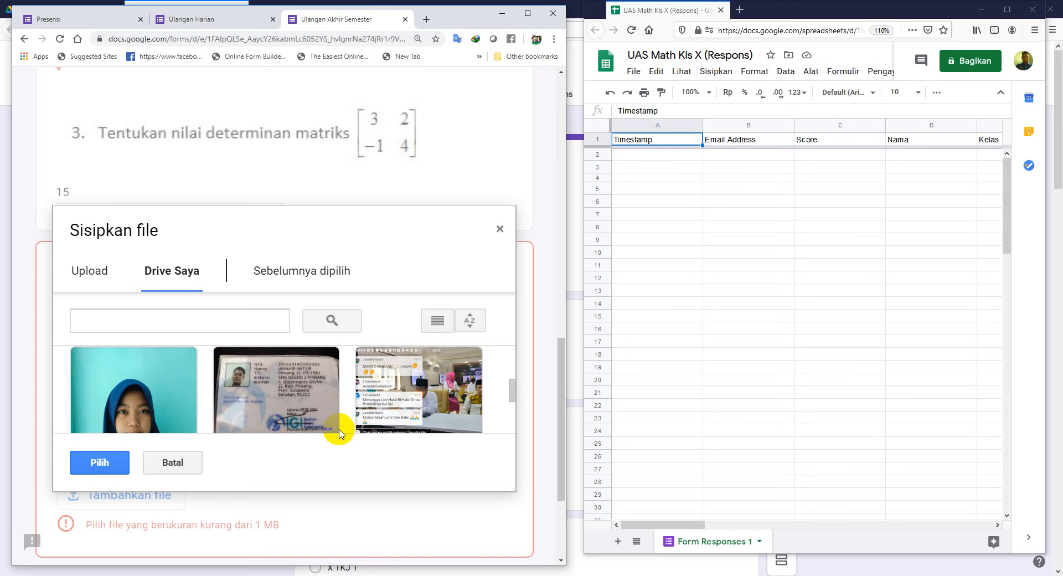
left_click(105, 464)
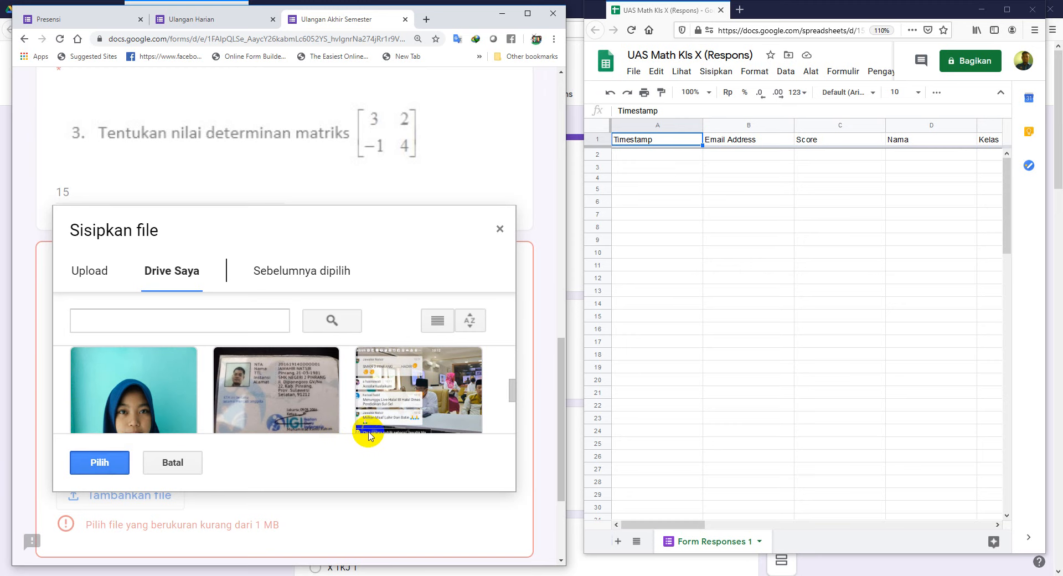
scroll(346, 490, "down", 2)
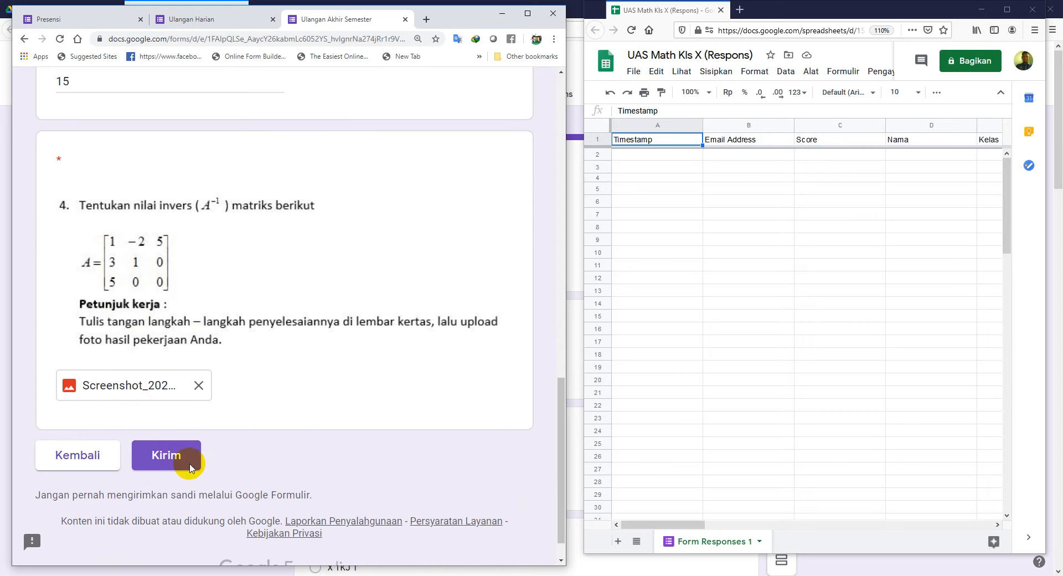
scroll(272, 446, "up", 2)
scroll(269, 442, "down", 2)
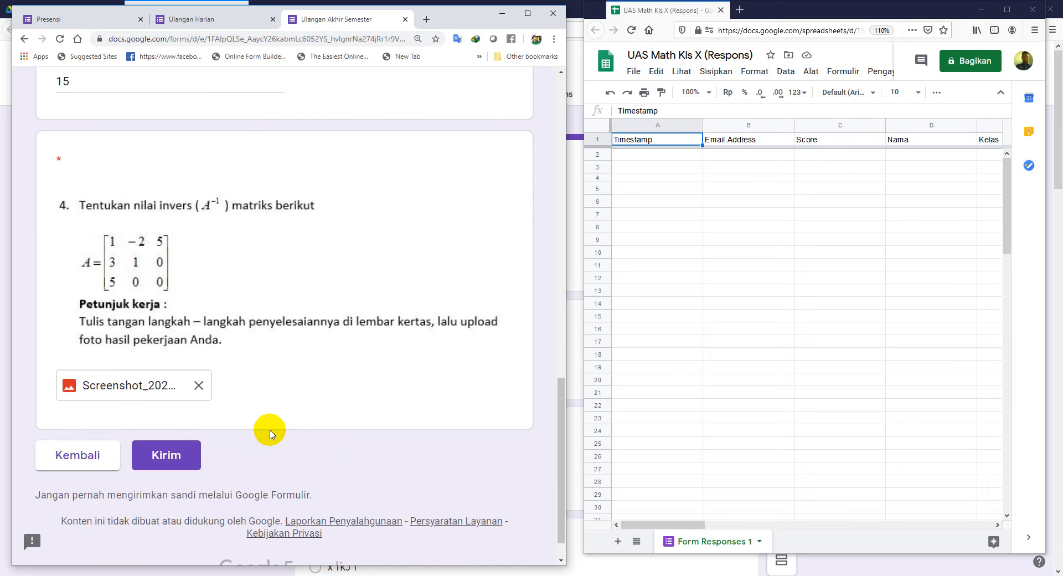
scroll(268, 437, "up", 2)
scroll(264, 440, "down", 1)
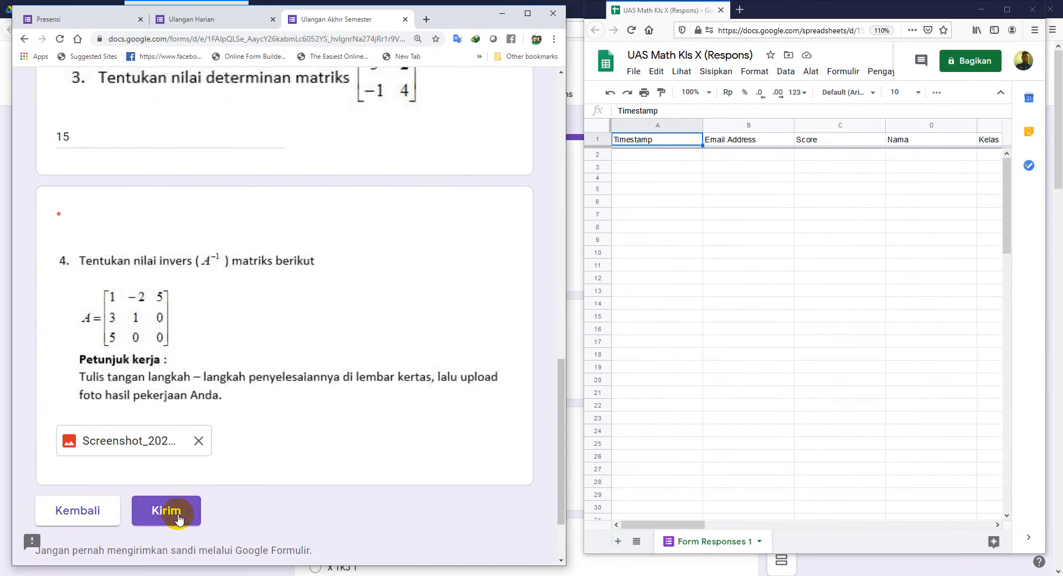
Step: Submit the quiz and scroll the response sheet to the new row 2 scored 0 / 100
left_click(178, 516)
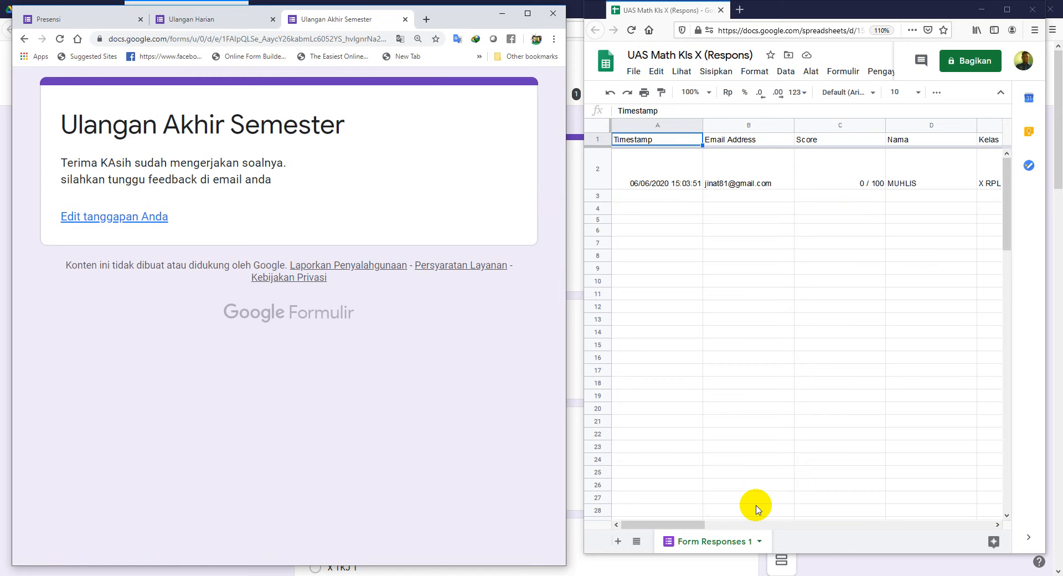
left_click(711, 526)
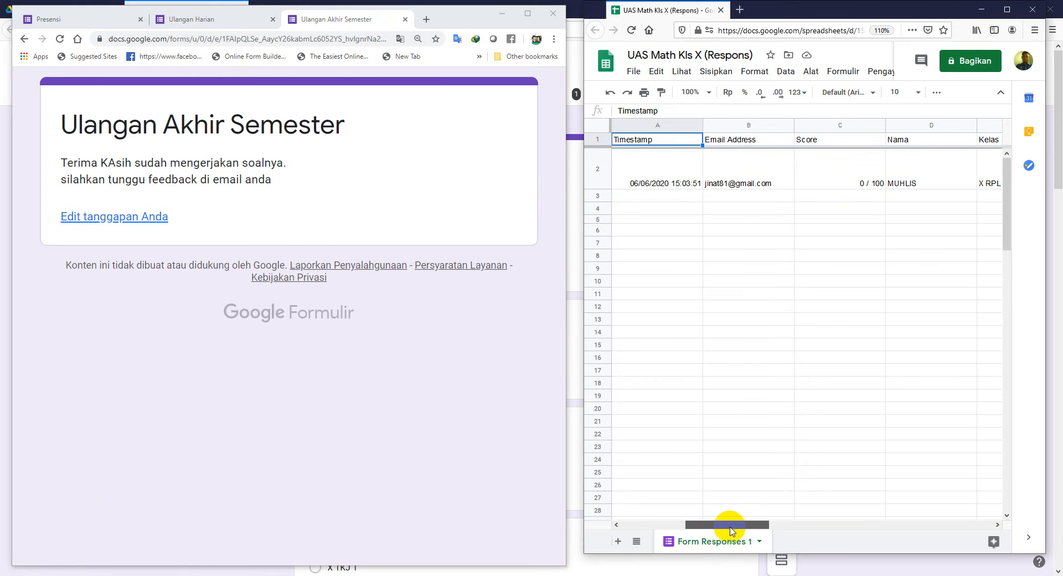
left_click_drag(723, 526, 661, 546)
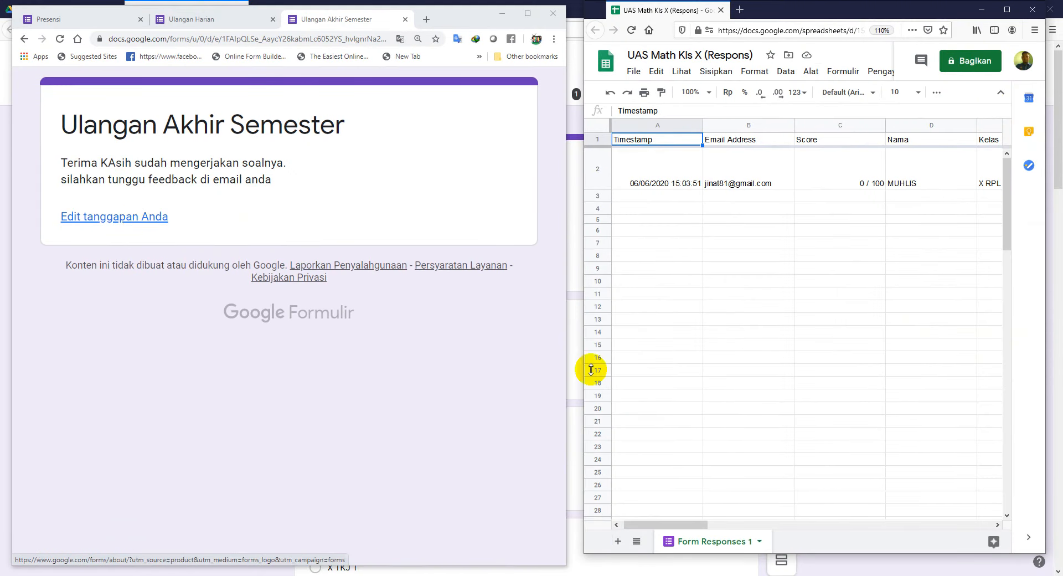
Step: Reopen the submitted quiz response for editing and move on to the essay questions page
left_click(117, 216)
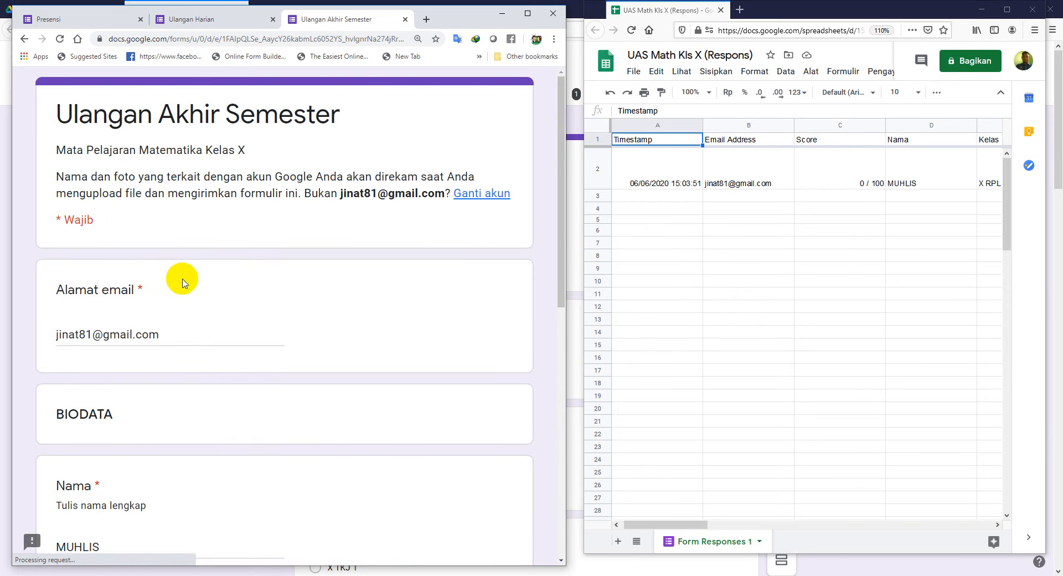
scroll(211, 366, "down", 10)
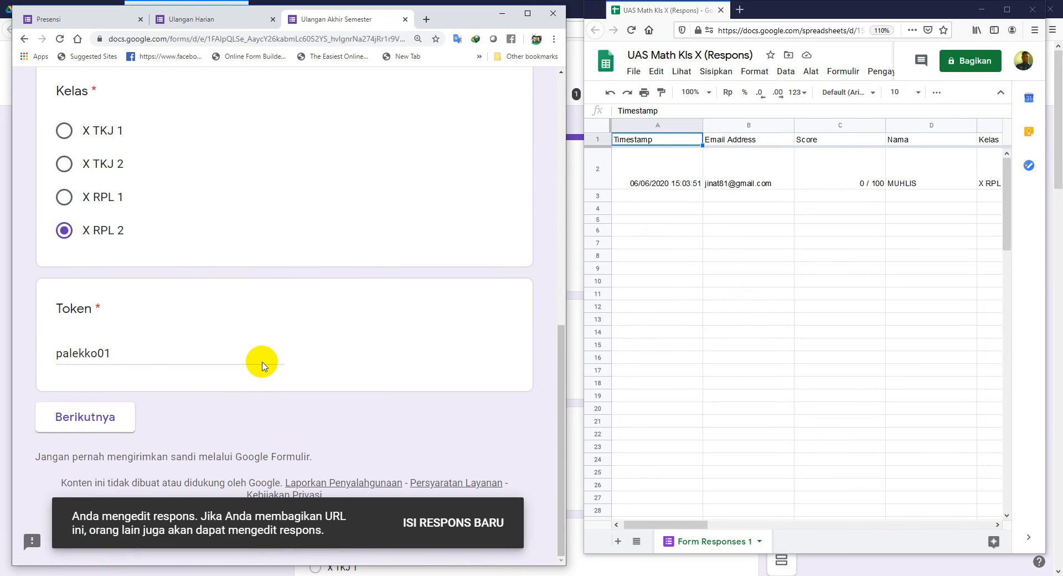
left_click(95, 417)
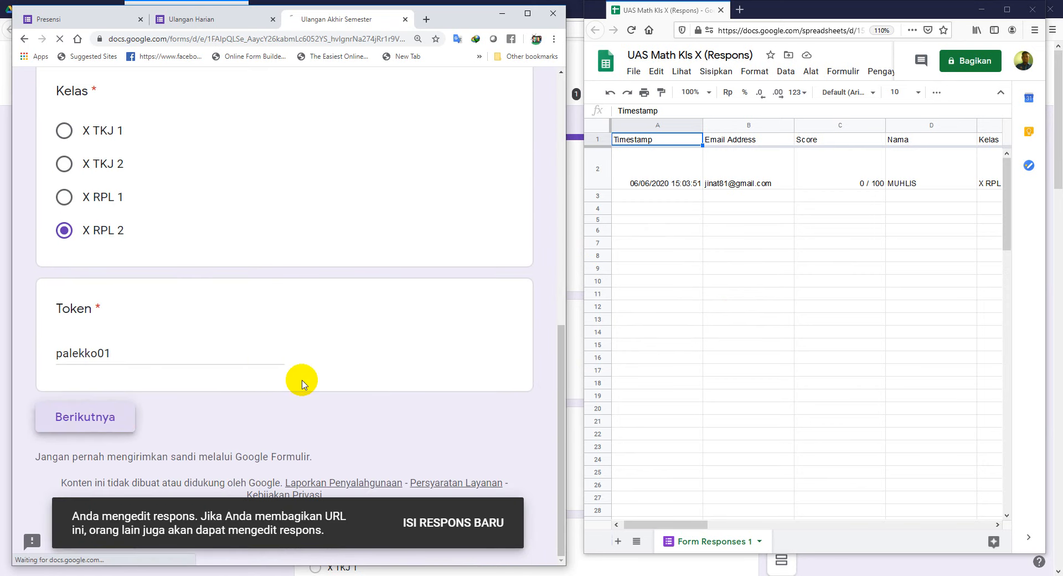
scroll(227, 368, "down", 3)
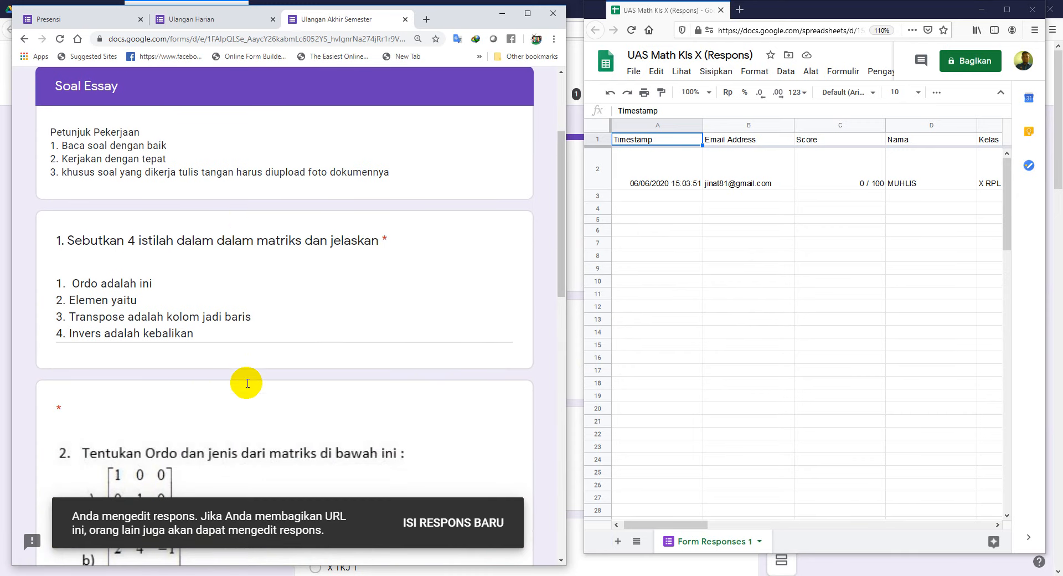
Step: Finish the Elemen definition, change answer a to 'jenis pesegi', and resubmit the response
left_click(160, 284)
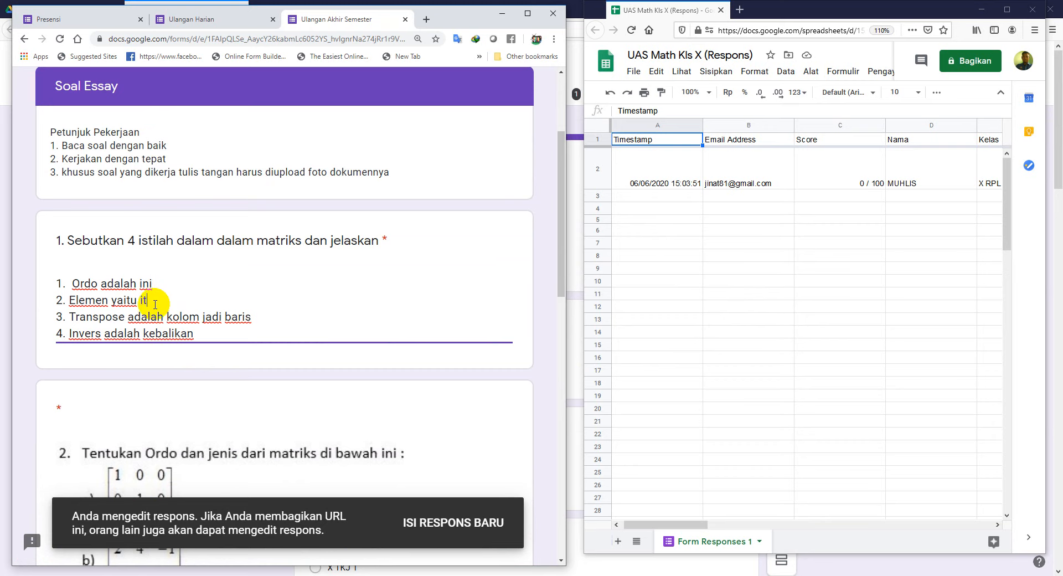
scroll(155, 304, "down", 6)
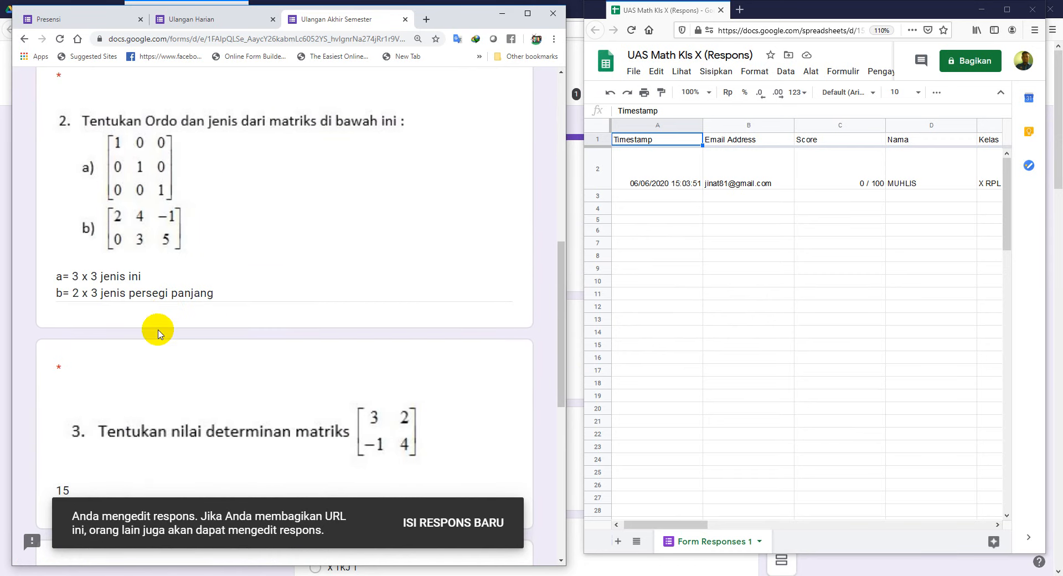
left_click(149, 274)
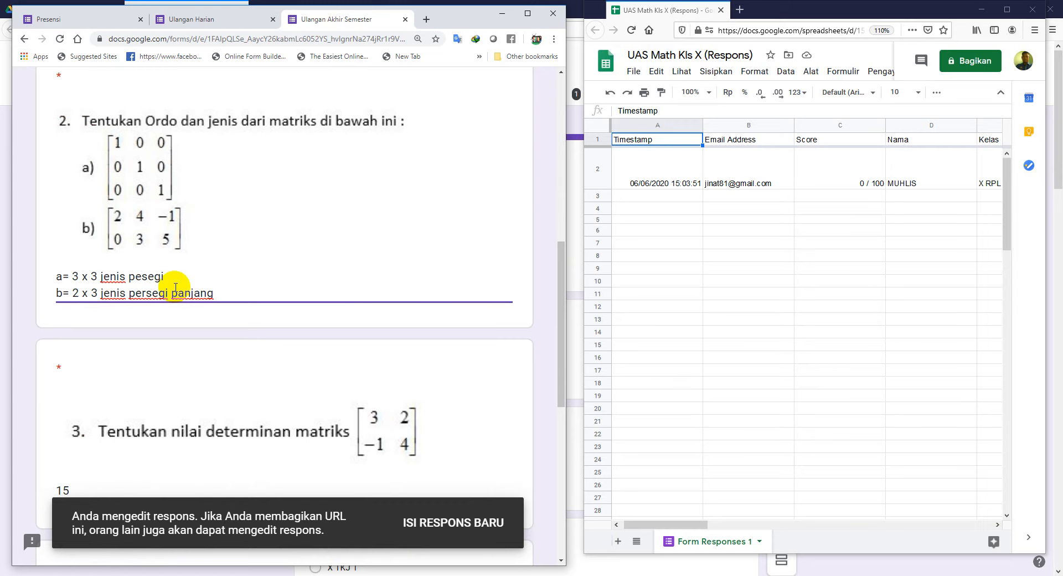
scroll(175, 286, "down", 8)
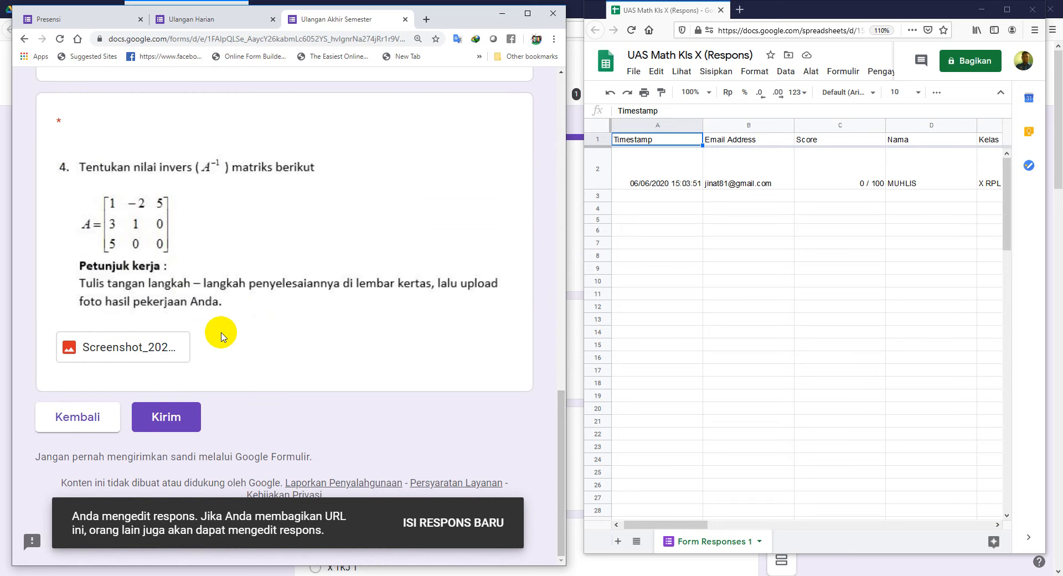
scroll(225, 326, "up", 1)
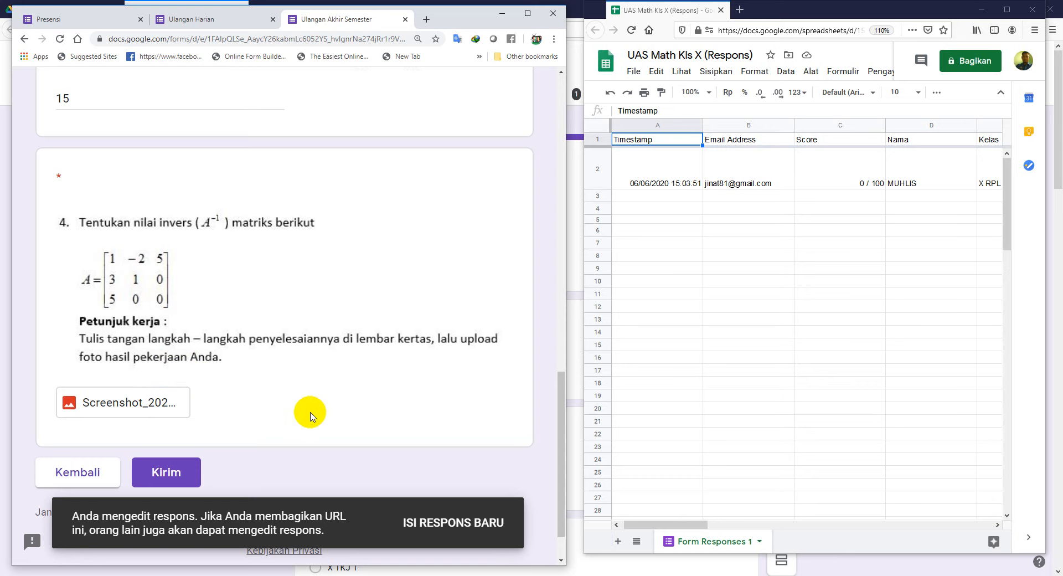
left_click(177, 477)
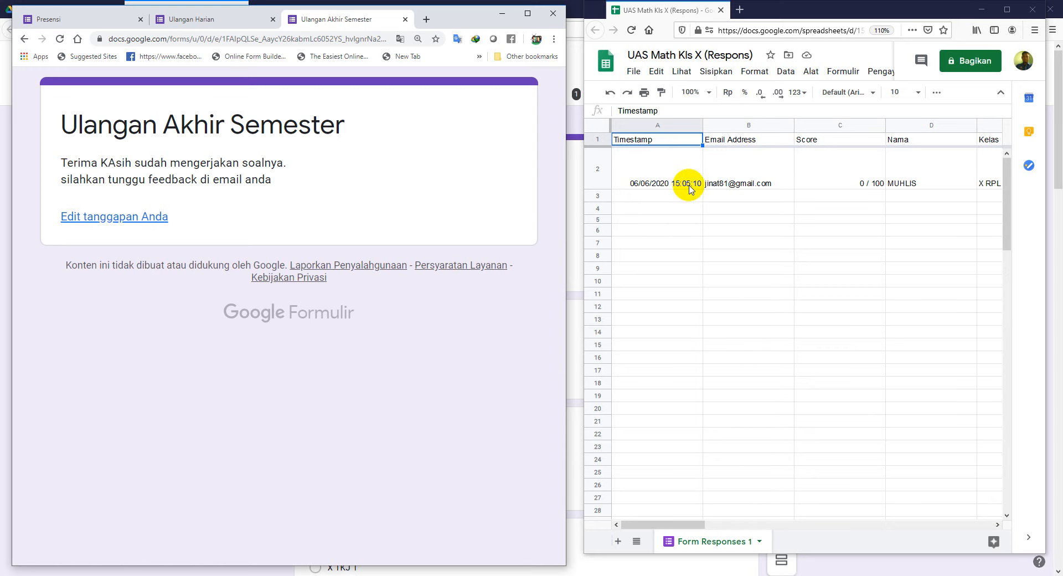
left_click_drag(686, 524, 815, 520)
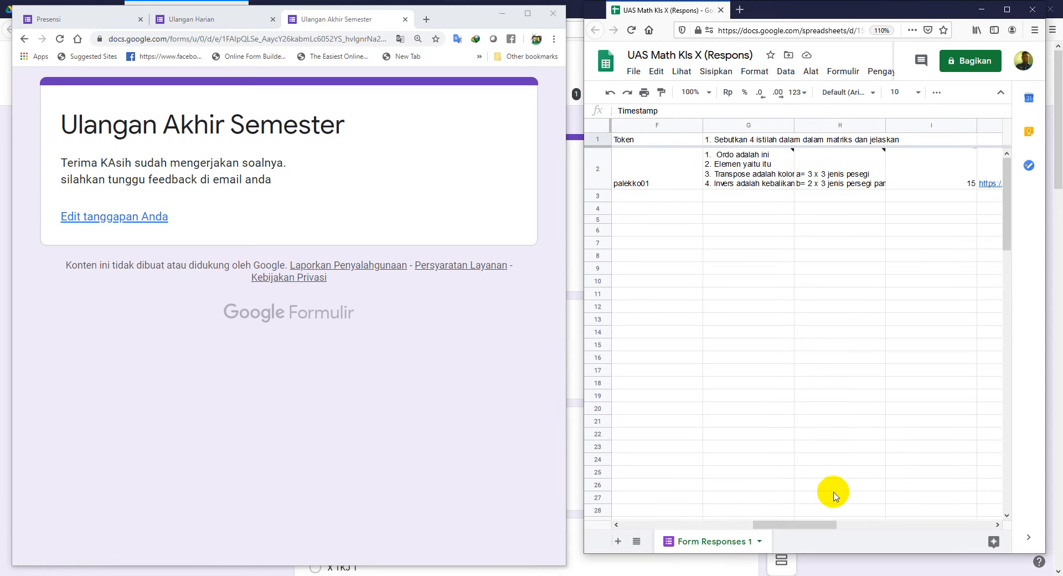
mouse_move(825, 177)
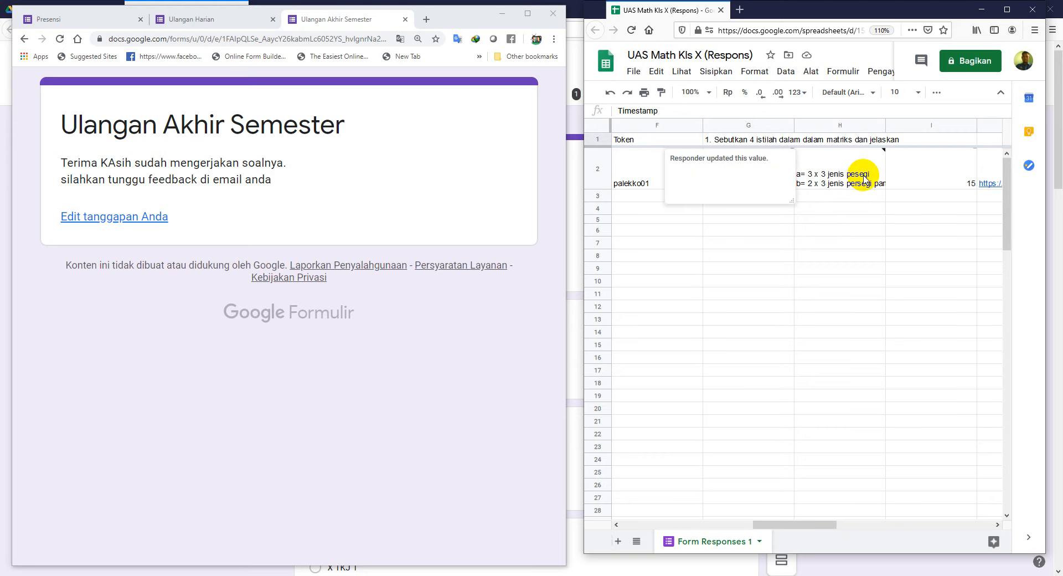
left_click_drag(767, 524, 791, 525)
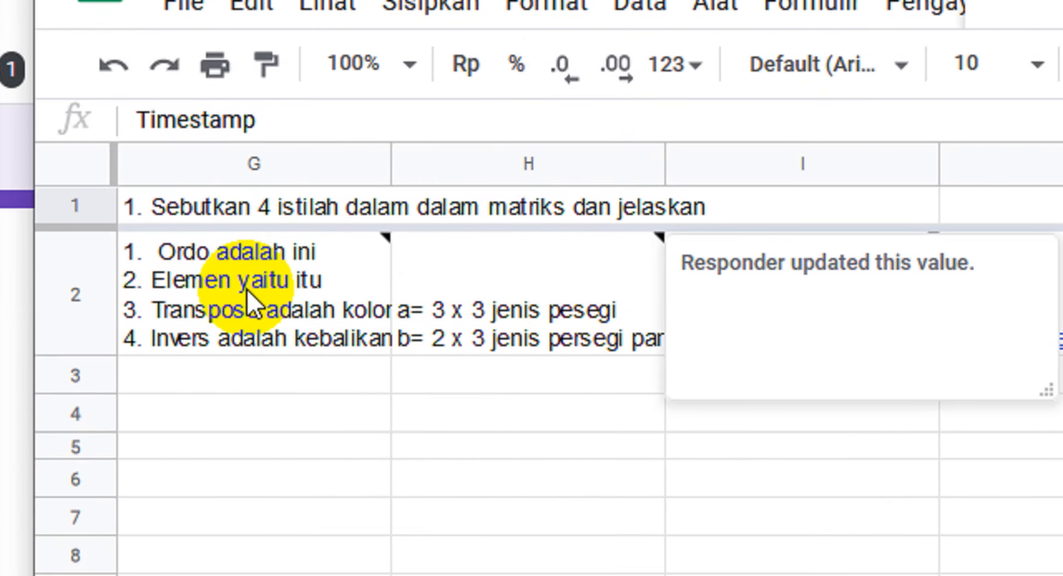
mouse_move(247, 290)
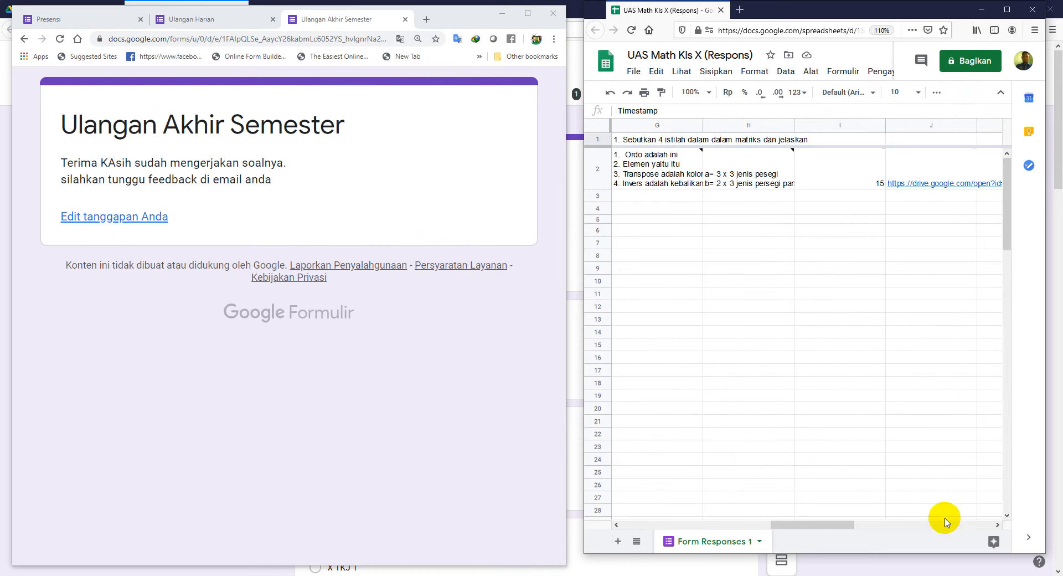
left_click_drag(850, 528, 921, 513)
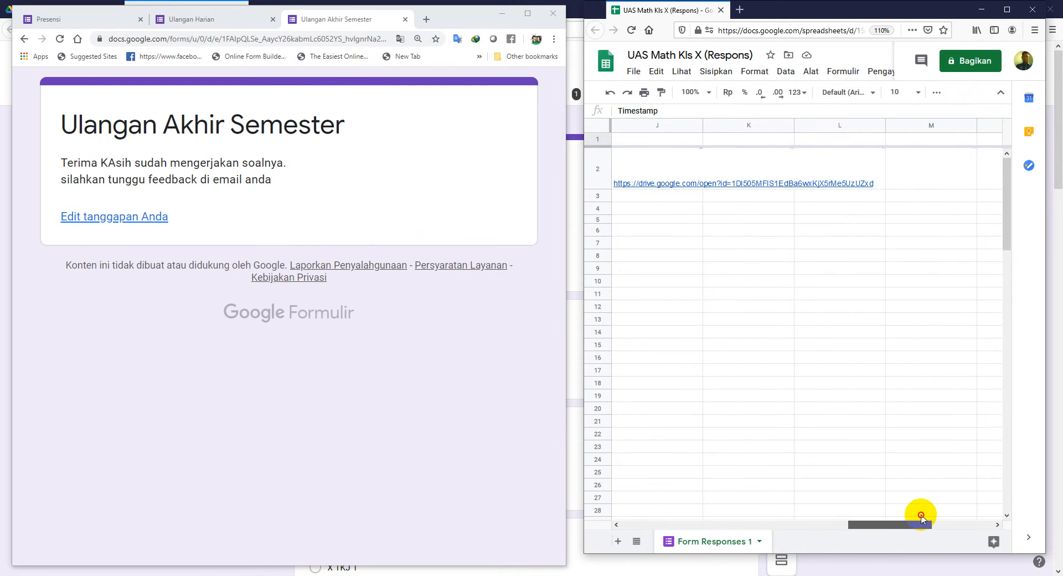
left_click_drag(799, 503, 736, 530)
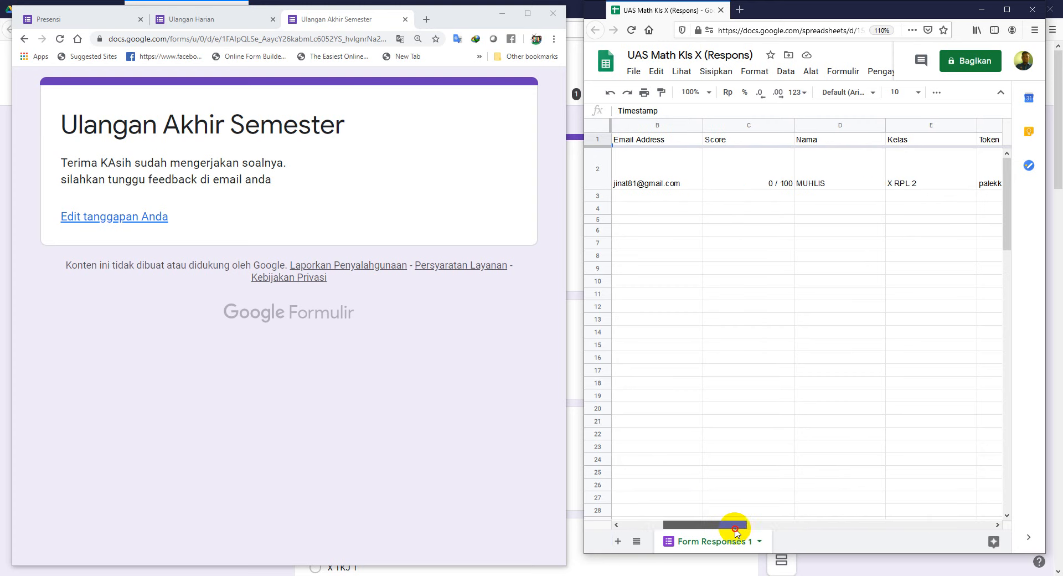
left_click(770, 185)
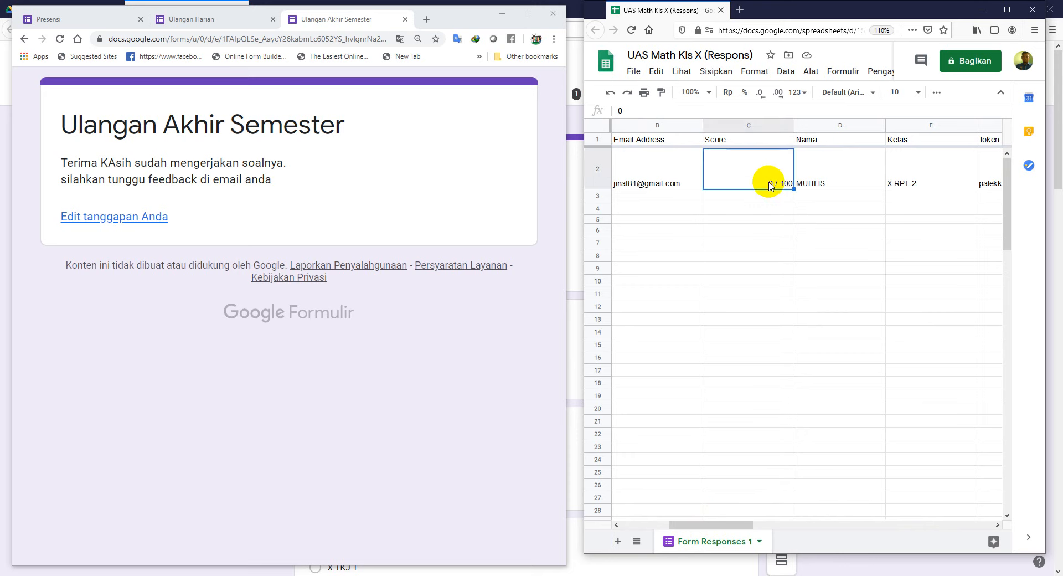
left_click_drag(742, 523, 672, 528)
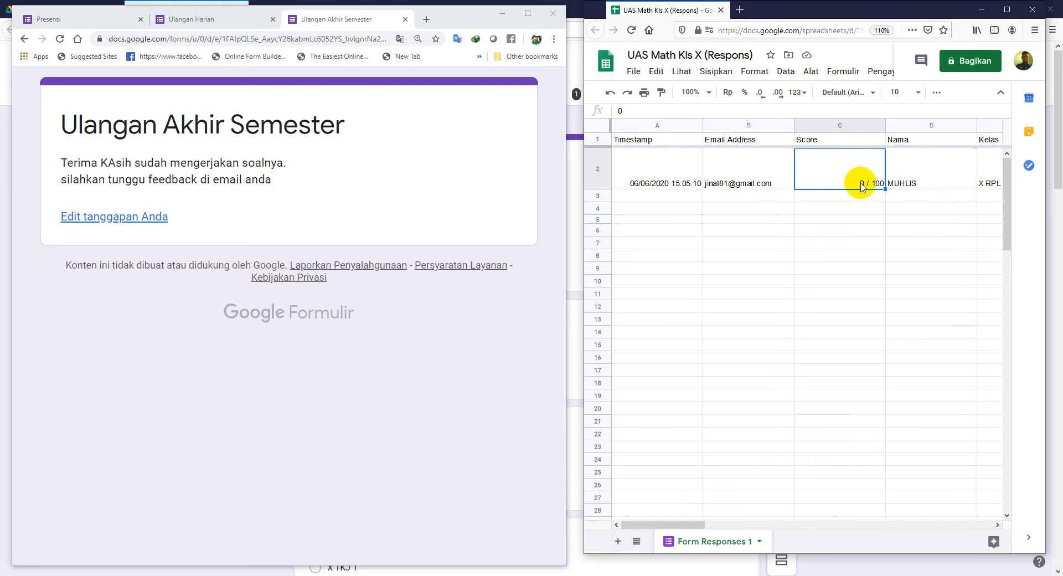
Step: Overwrite the 0 in Score cell C2 with 85 so it reads 85 / 100
left_click(852, 230)
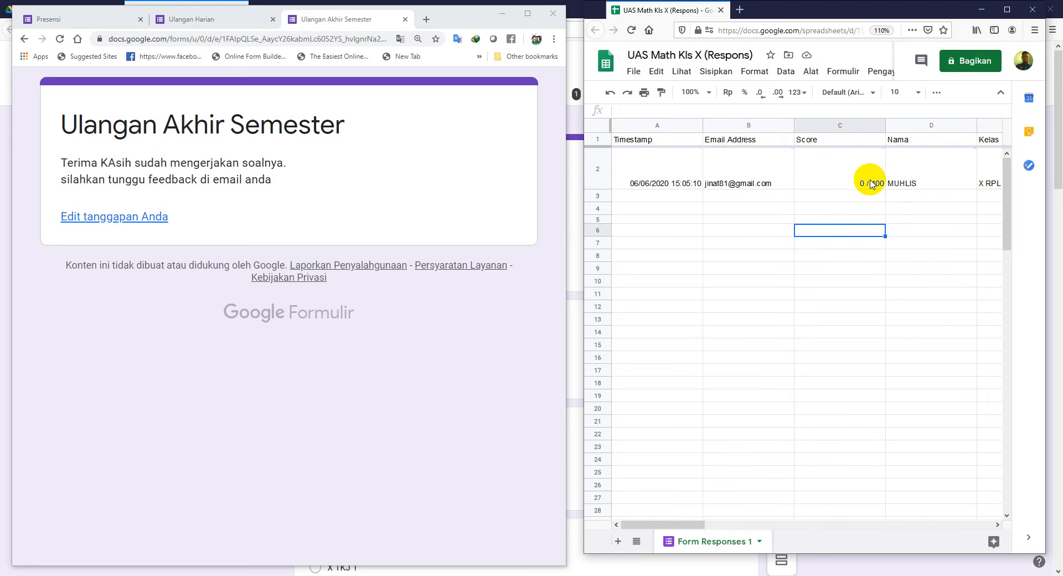
left_click(869, 183)
double_click(871, 184)
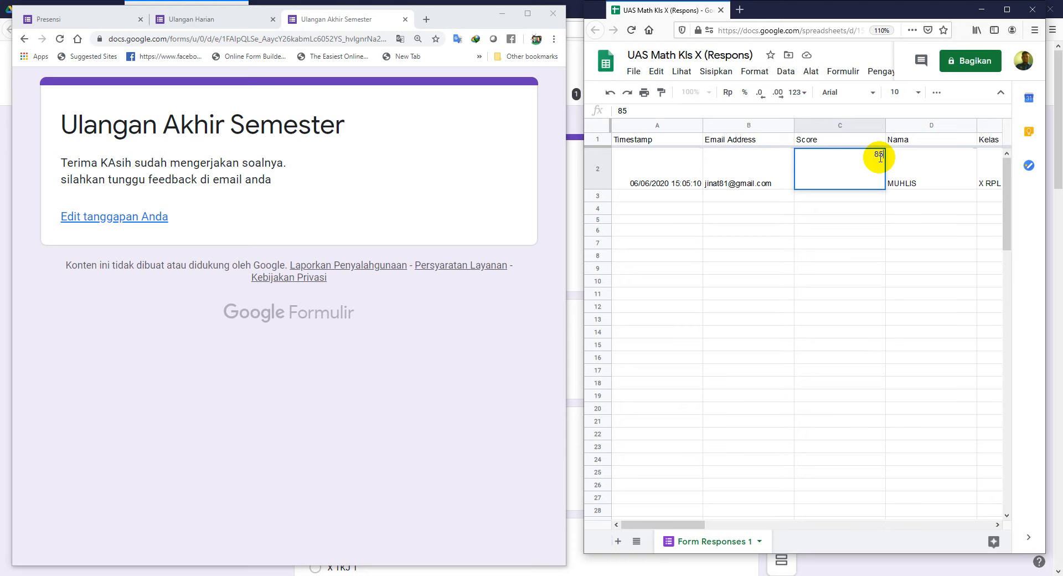
key("Return")
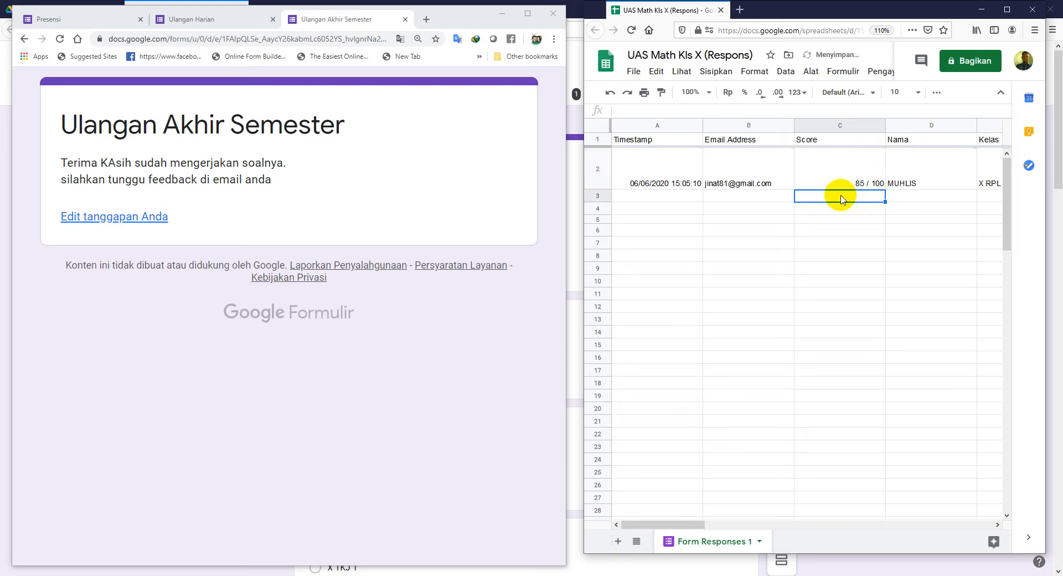
left_click(863, 185)
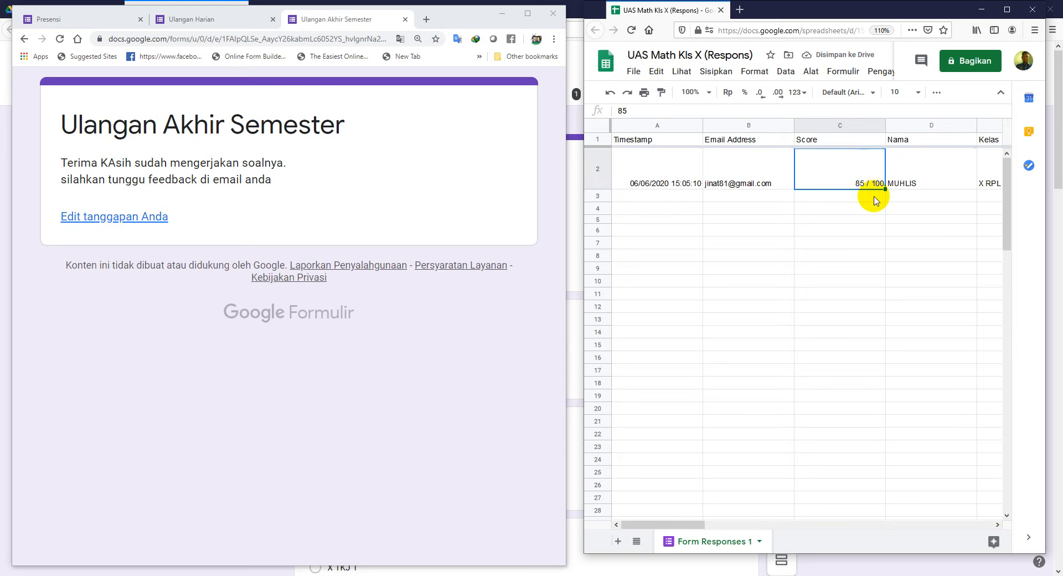